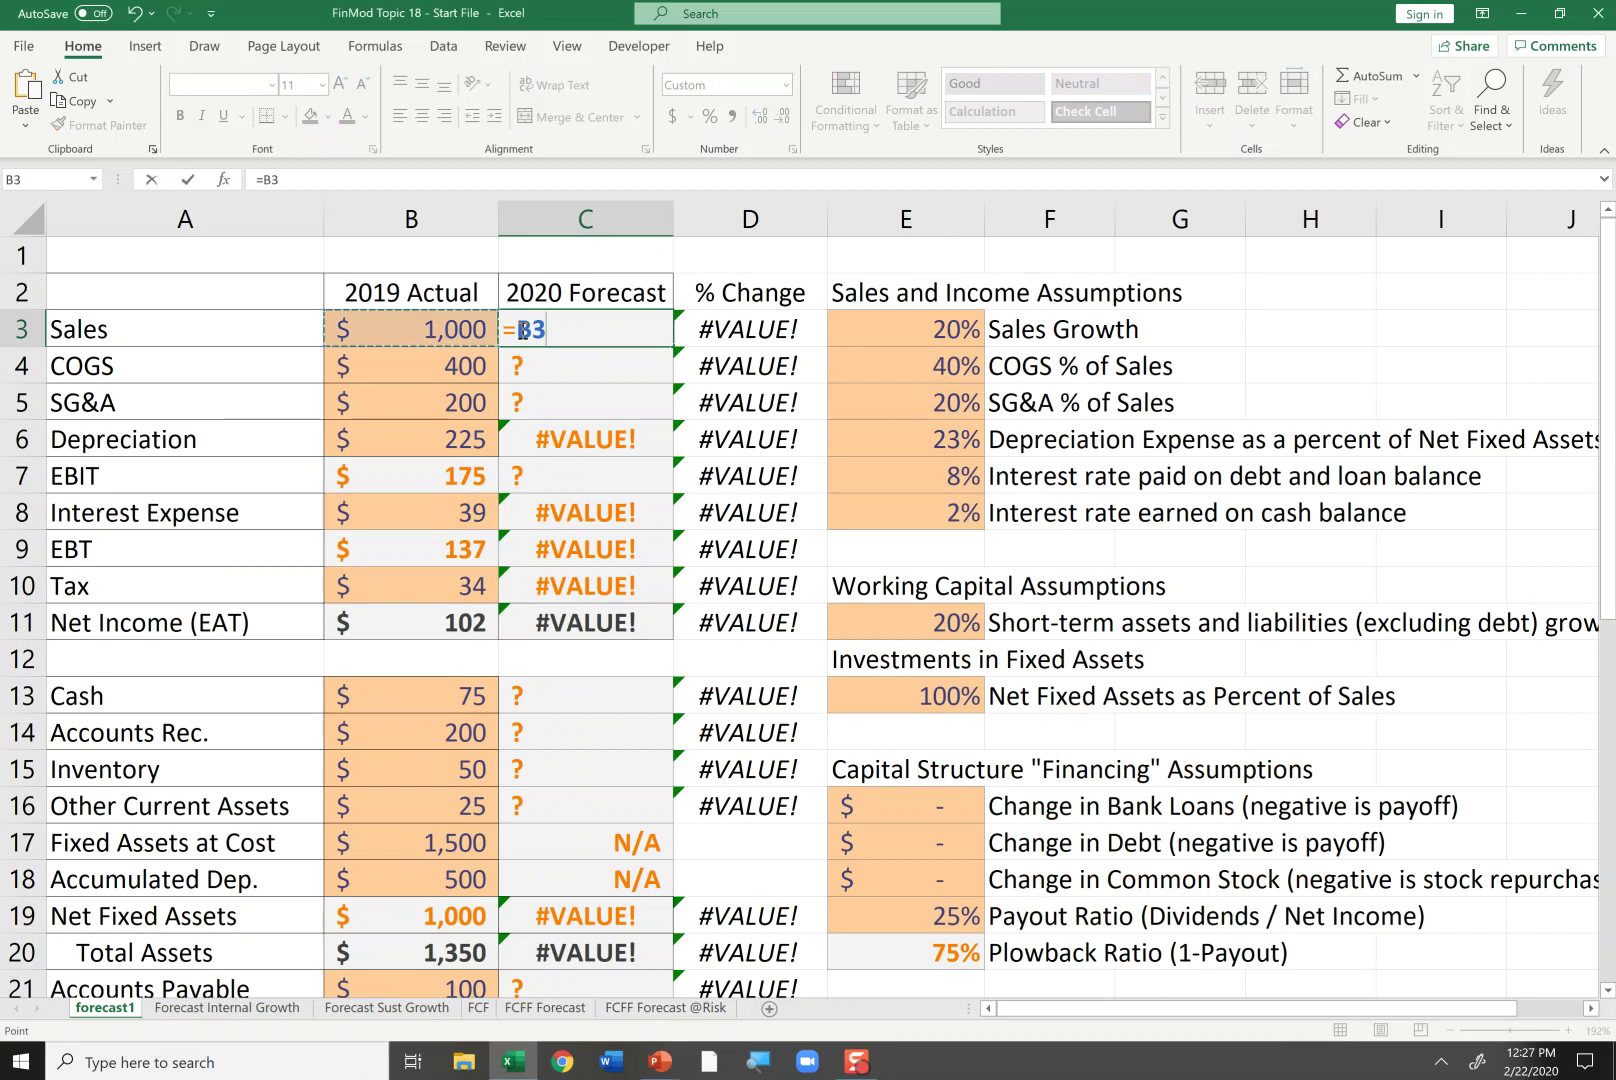
Step: Calculate the 2020 sales forecast in C3 with =B3*(1+E3)
{"action": "type", "text": "*(1+"}
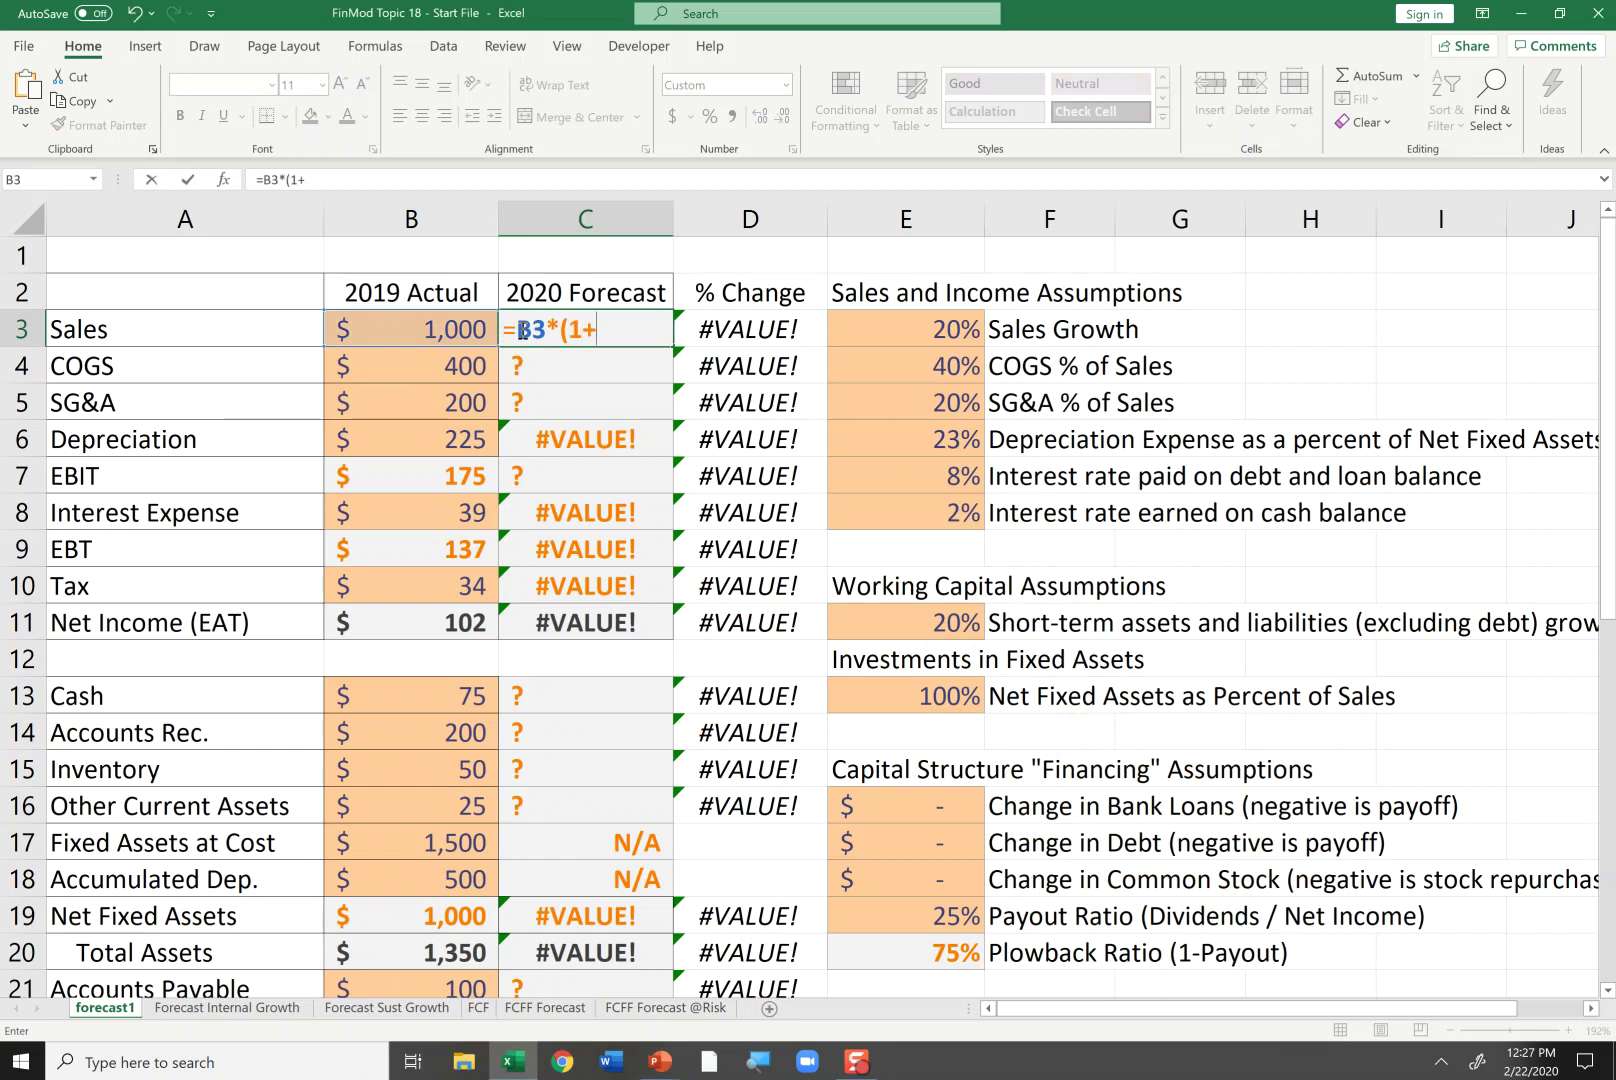
{"action": "key", "text": "Right"}
{"action": "key", "text": "Right"}
{"action": "key", "text": "Right"}
{"action": "key", "text": "Left"}
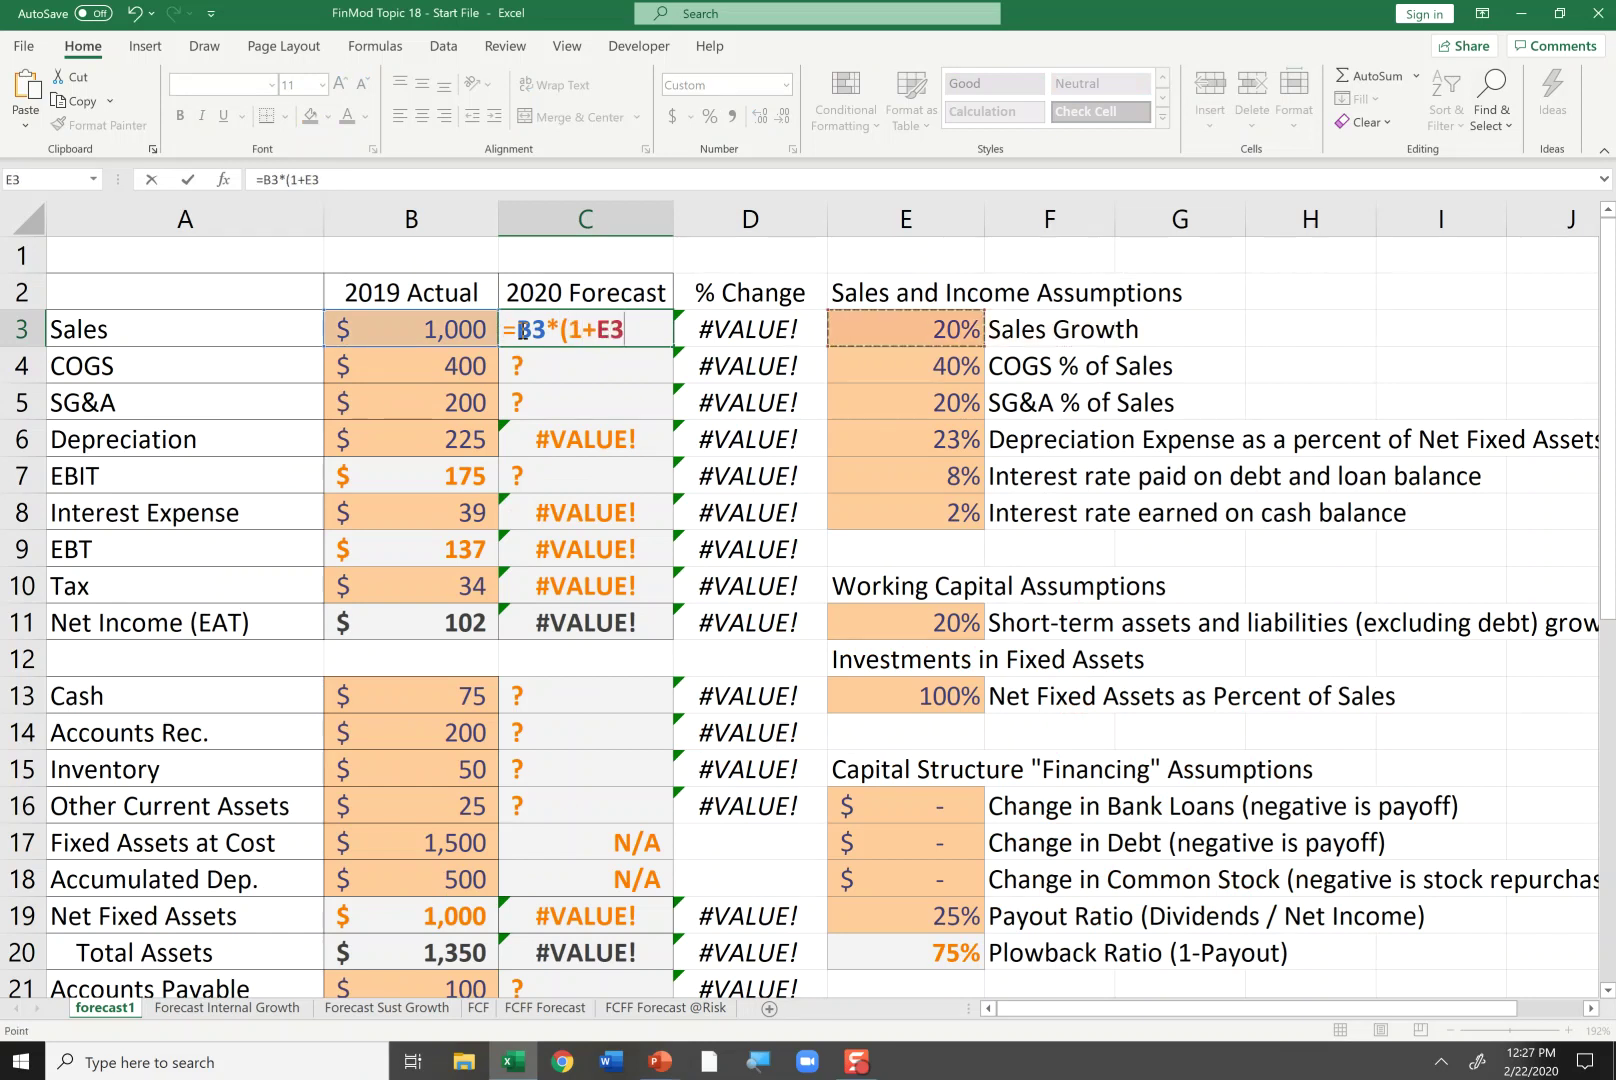
{"action": "type", "text": ")"}
{"action": "key", "text": "Return"}
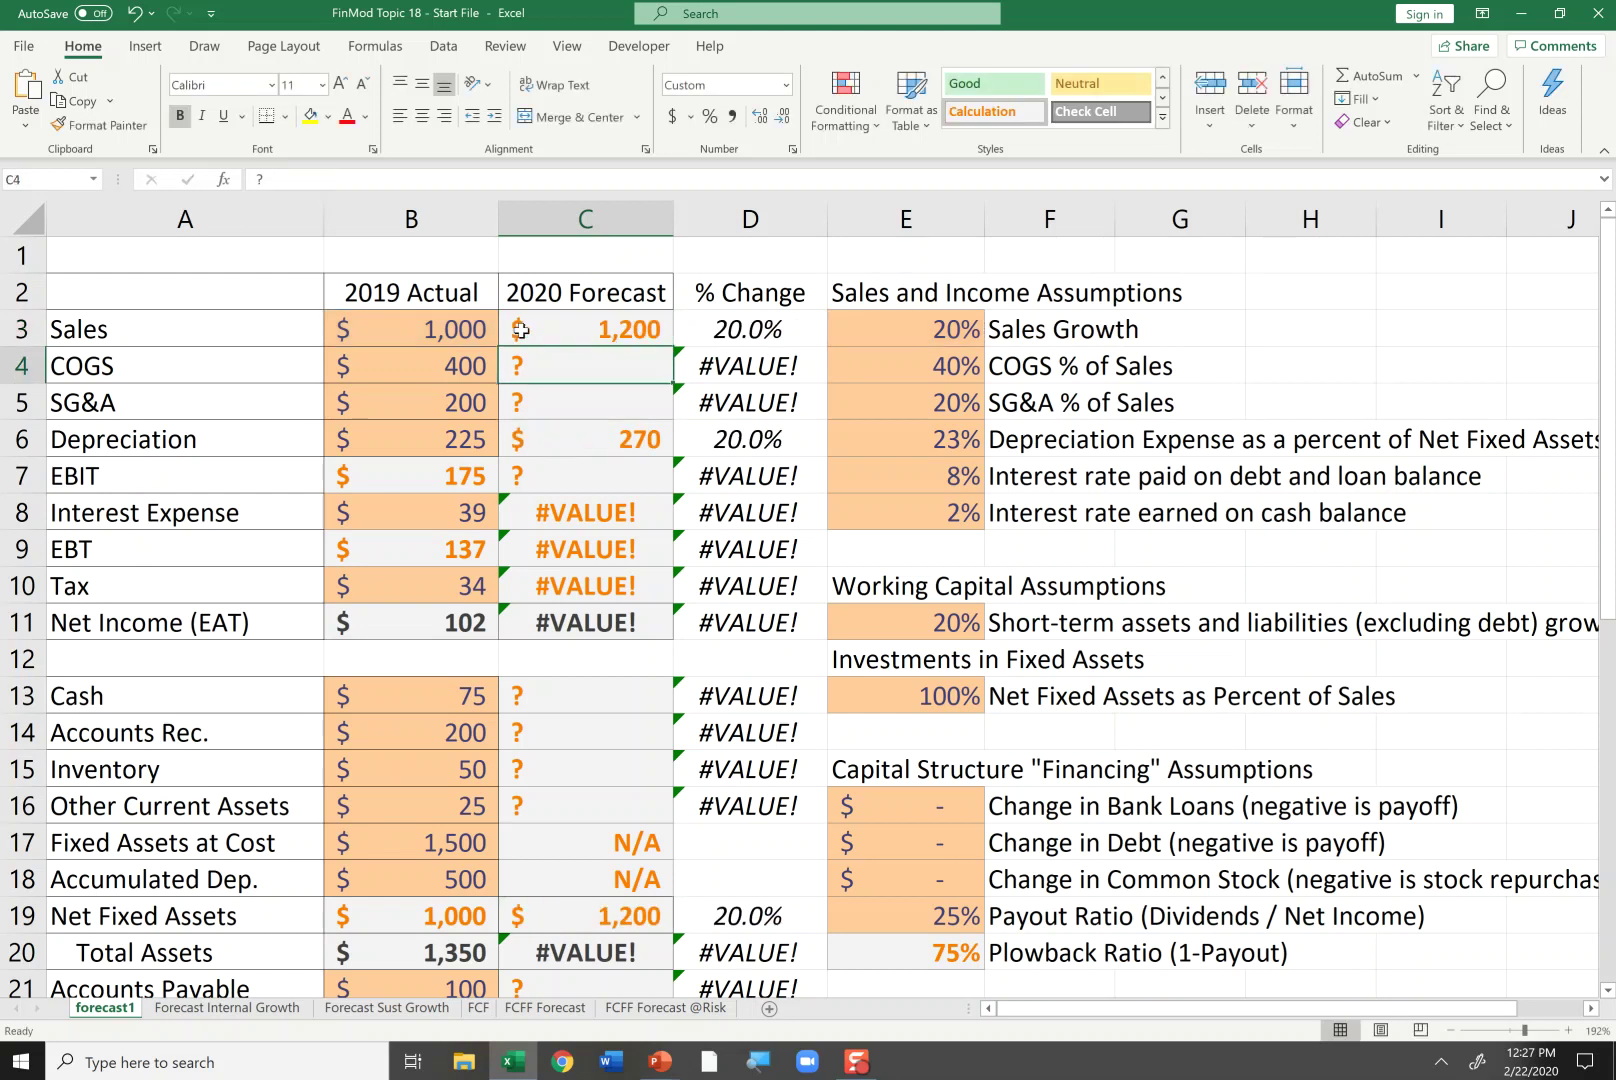
Step: Review the sales growth, COGS and SG&A percentage assumptions in E3:E5
{"action": "key", "text": "Up"}
{"action": "key", "text": "Down"}
{"action": "key", "text": "Right"}
{"action": "key", "text": "Right"}
{"action": "key", "text": "Right"}
{"action": "key", "text": "Left"}
{"action": "key", "text": "Down"}
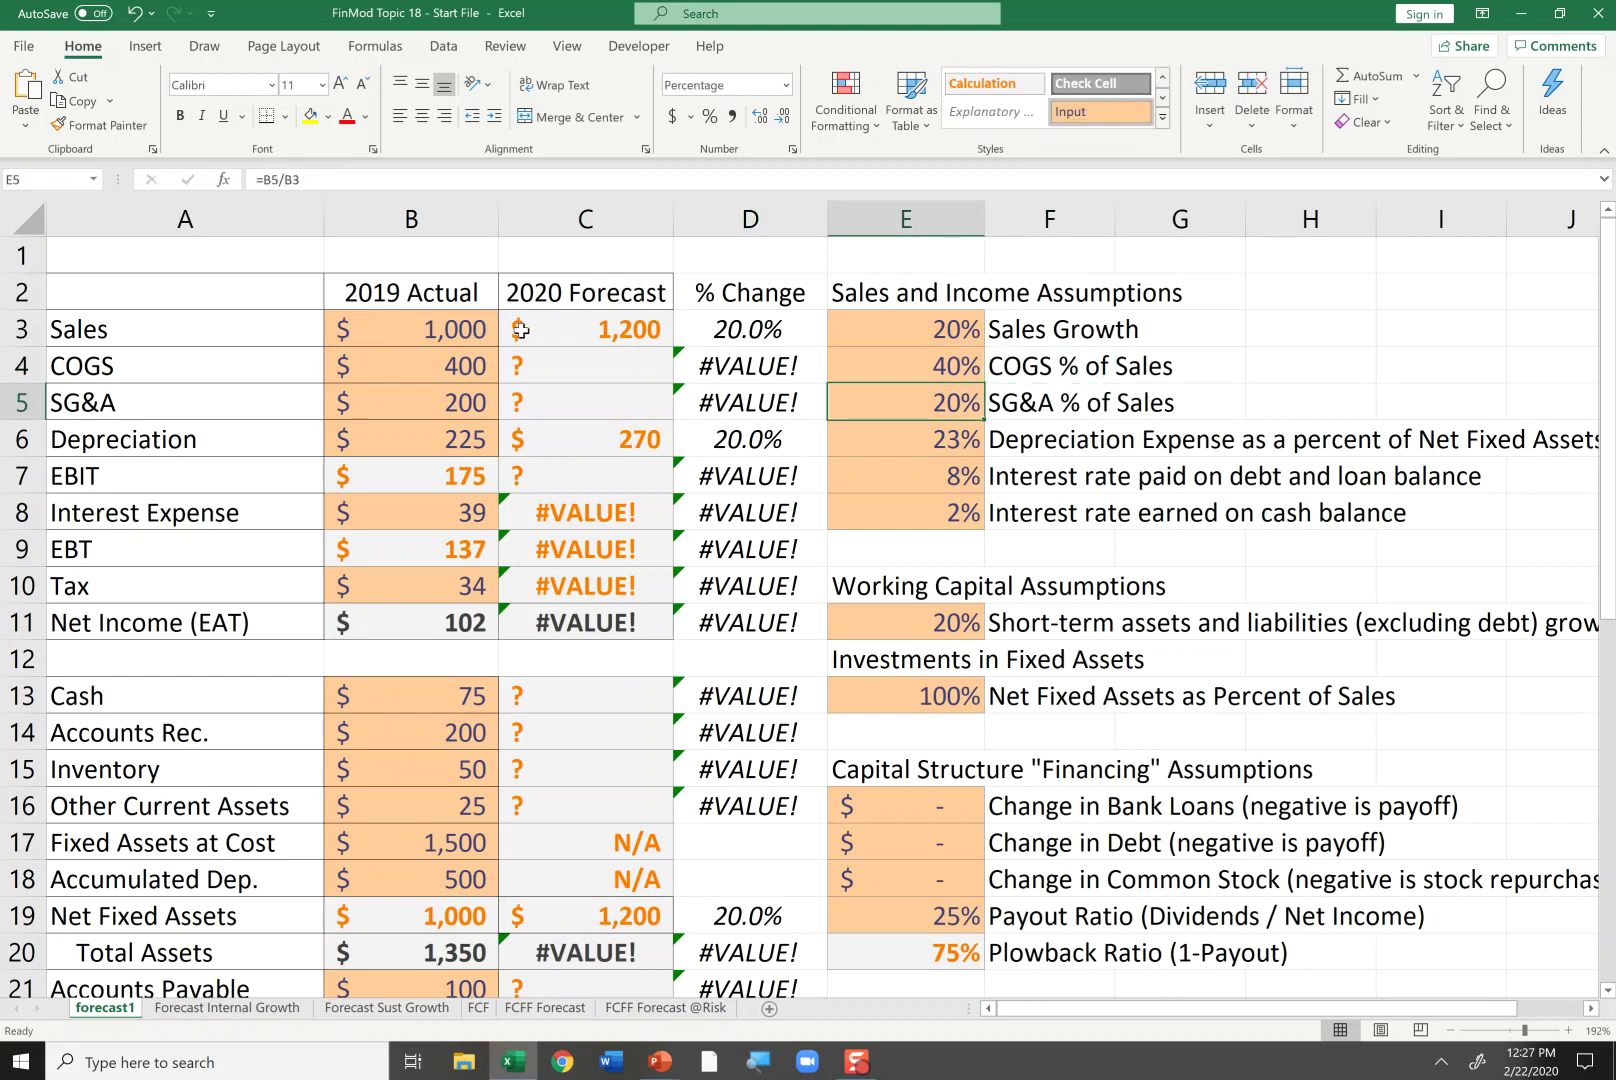
{"action": "key", "text": "Up"}
{"action": "key", "text": "Up"}
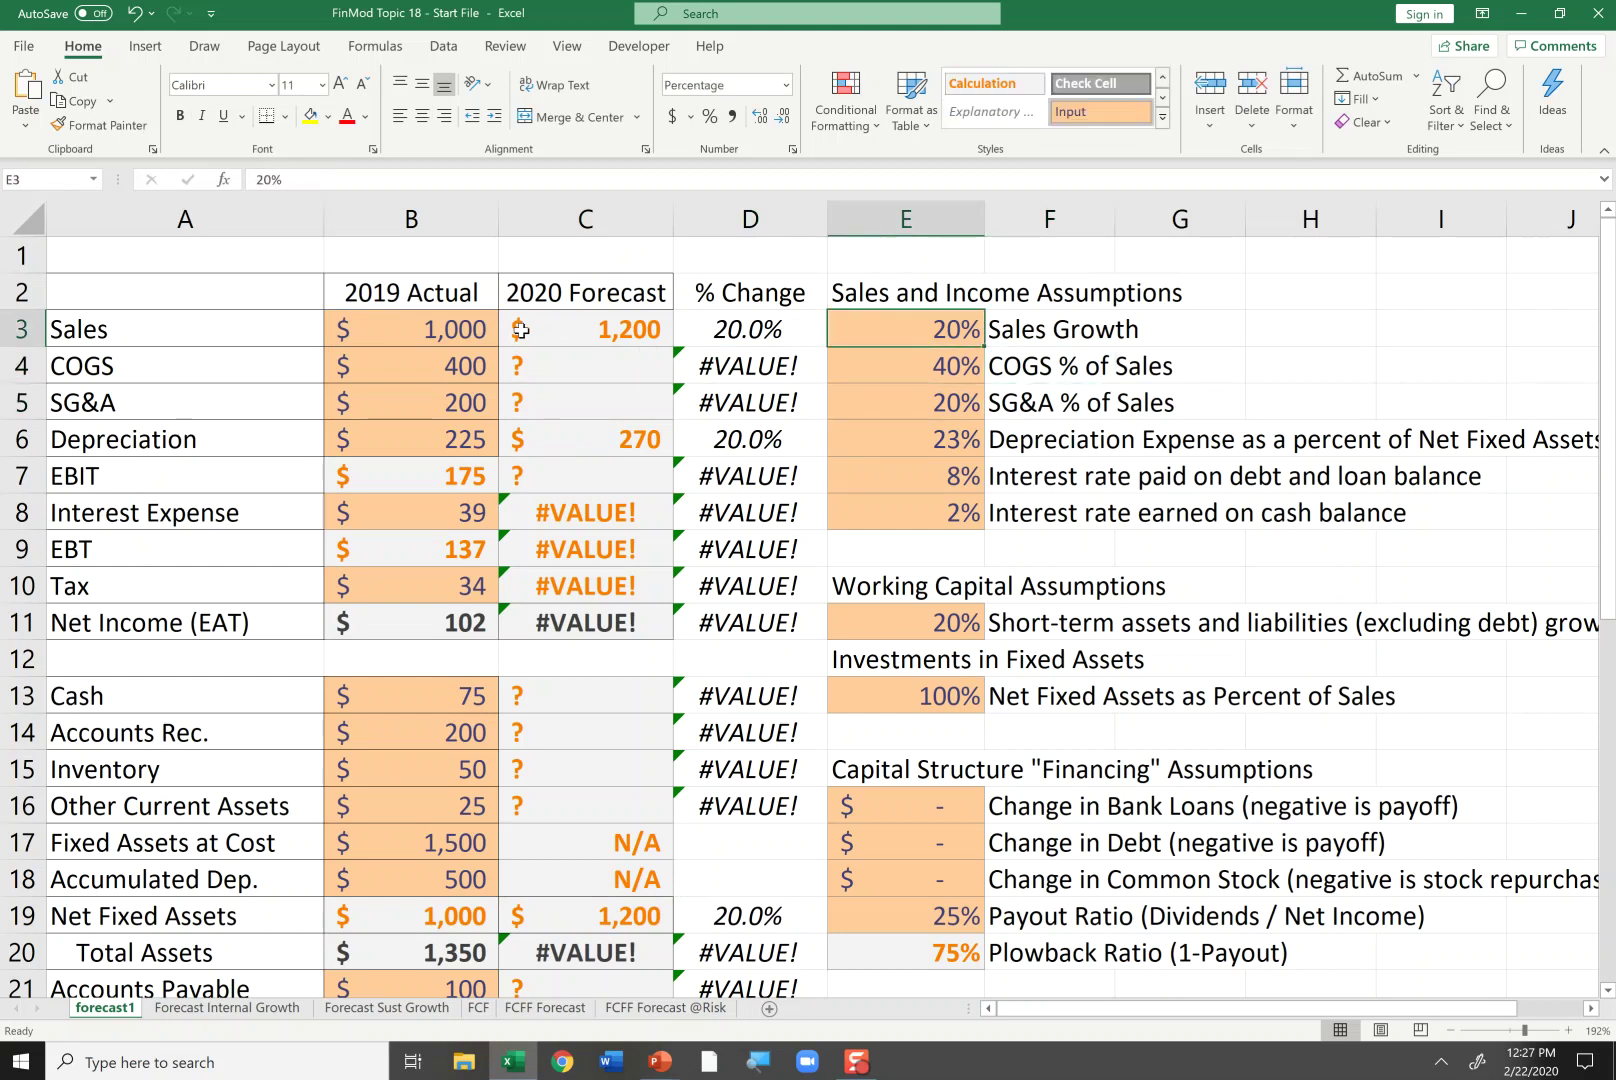
Step: Calculate the 2020 COGS forecast in C4 with =E4*C3
{"action": "key", "text": "Left"}
{"action": "key", "text": "Left"}
{"action": "key", "text": "Down"}
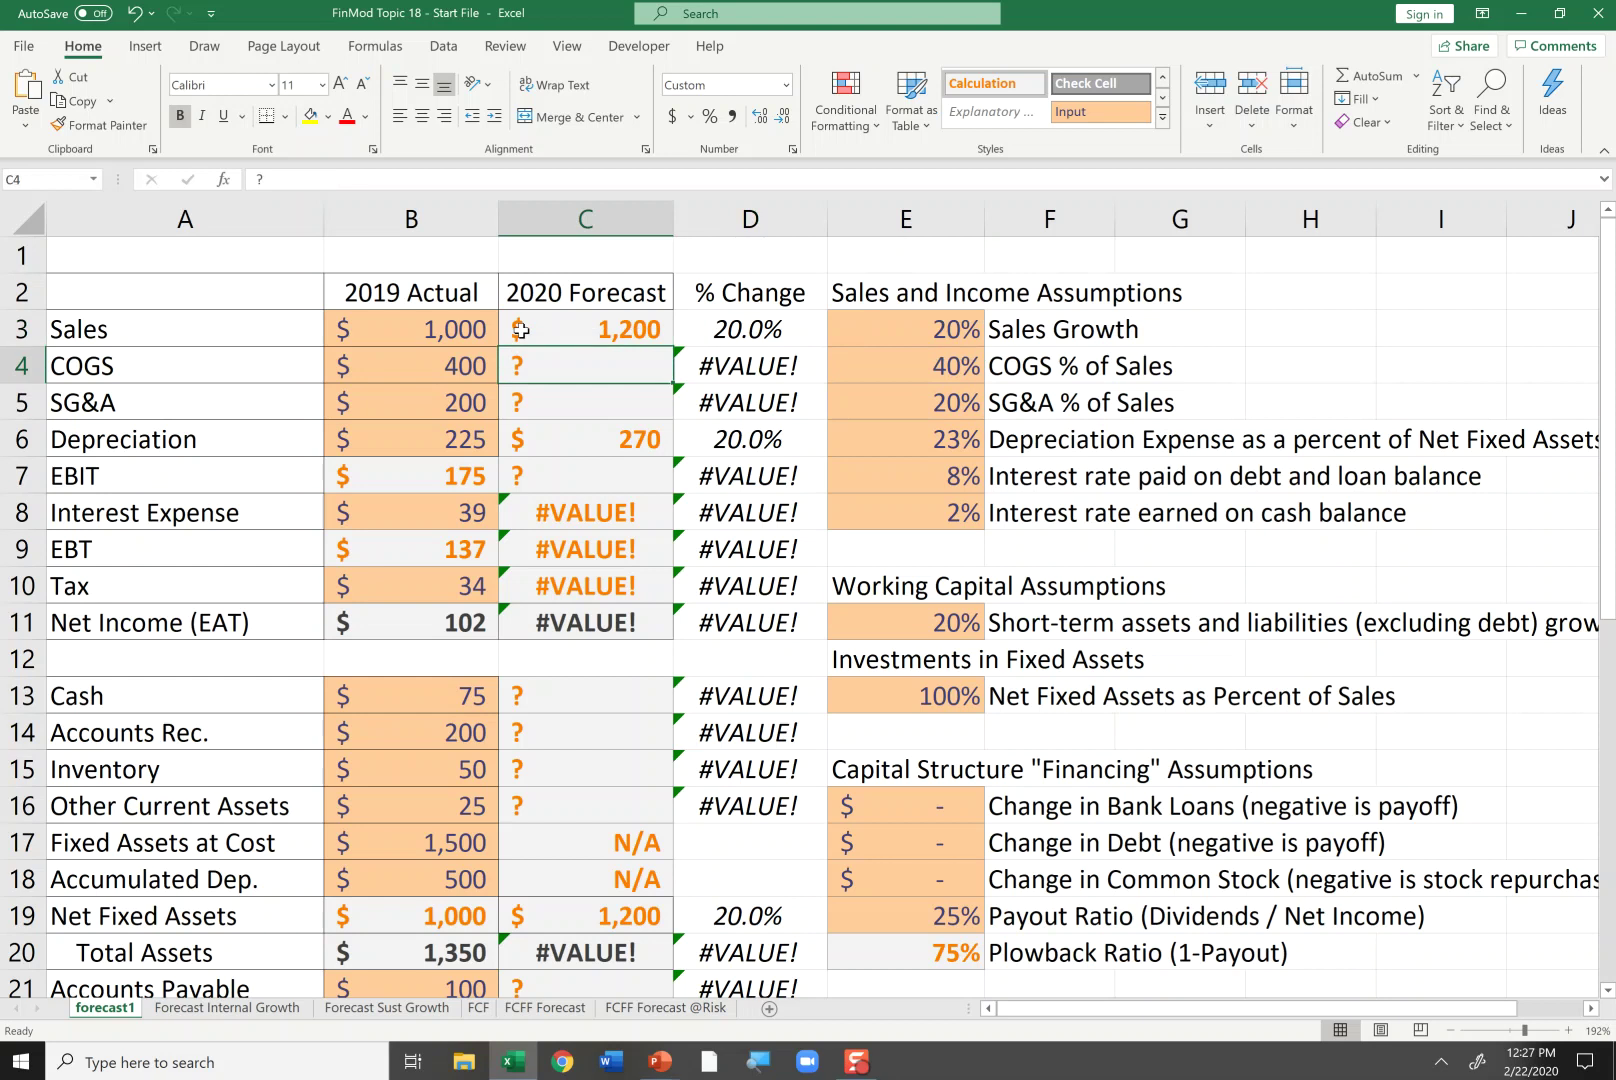
{"action": "type", "text": "="}
{"action": "key", "text": "Right"}
{"action": "key", "text": "Right"}
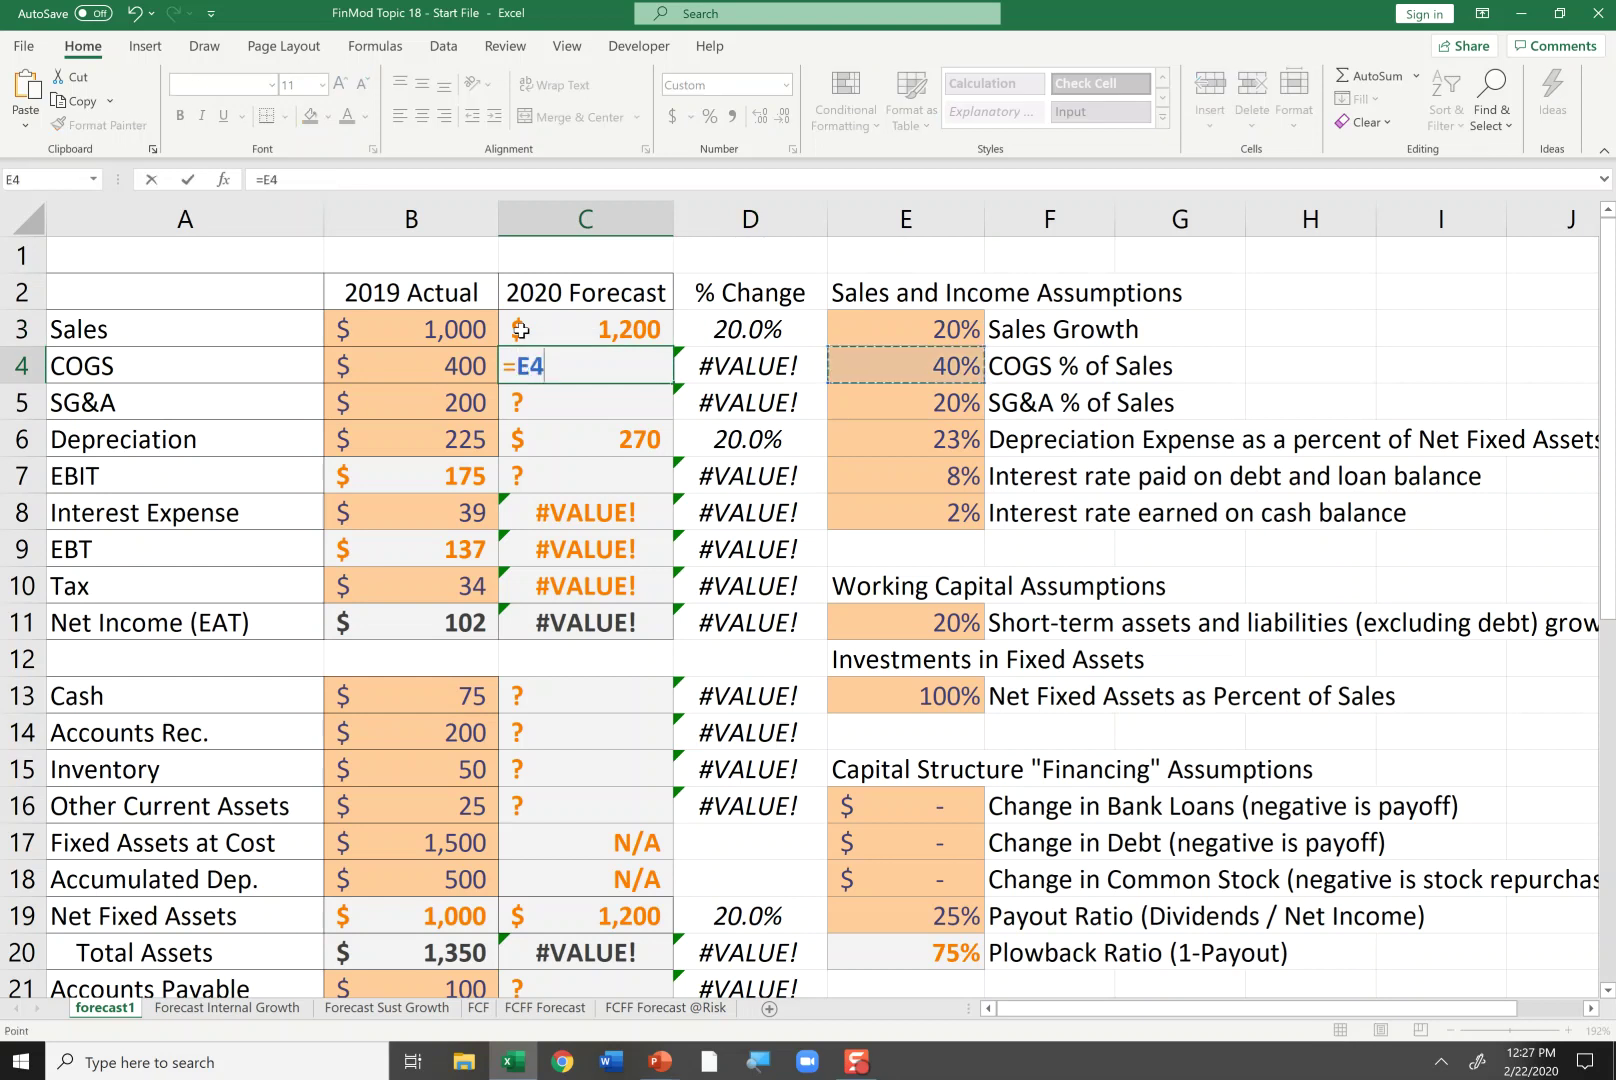
{"action": "type", "text": "*"}
{"action": "key", "text": "Up"}
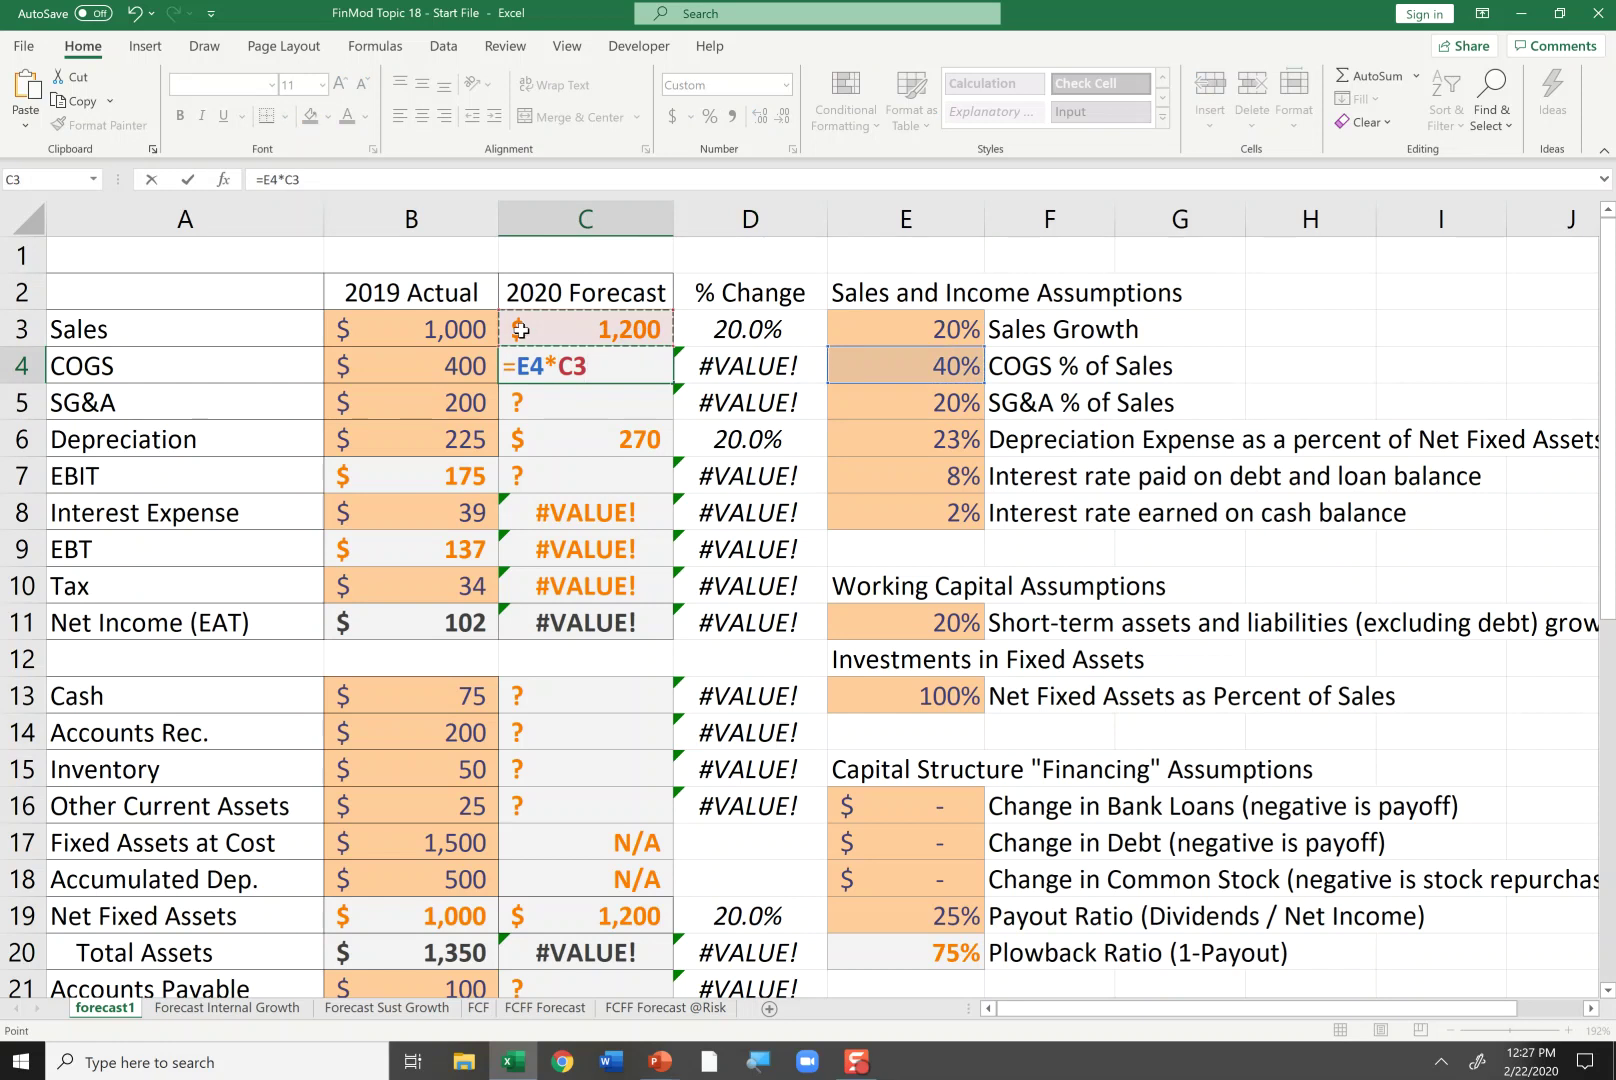
{"action": "key", "text": "Return"}
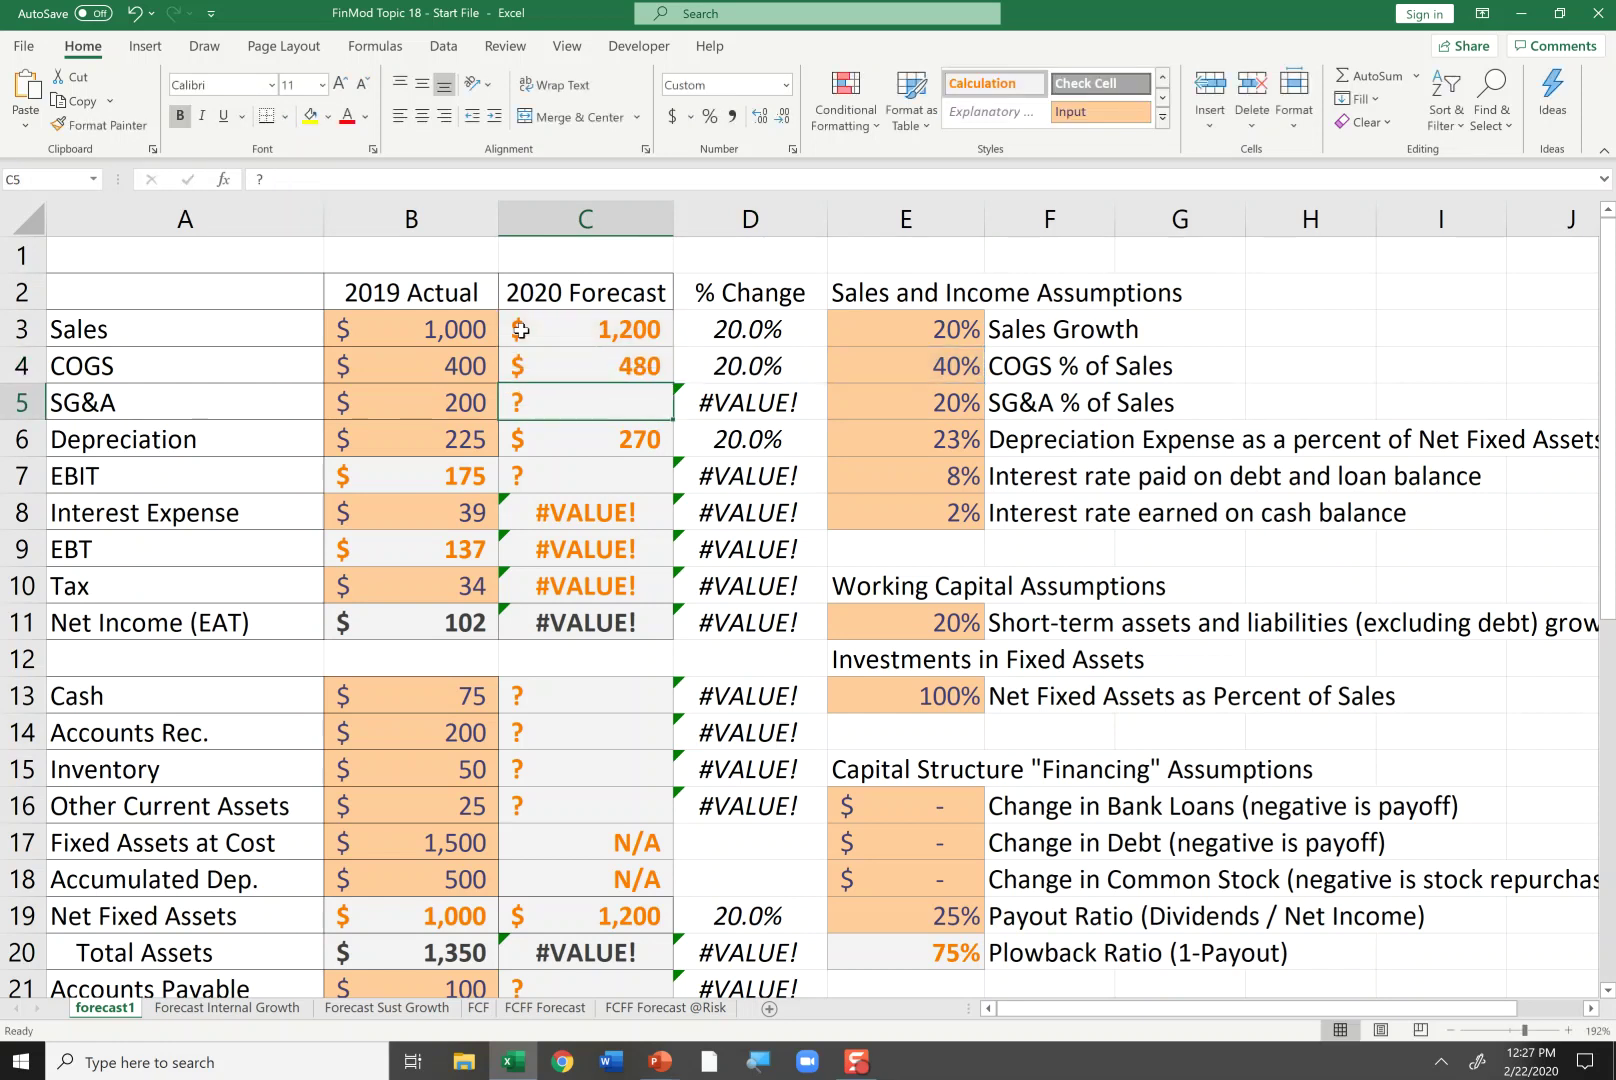
Step: Calculate the 2020 SG&A forecast in C5 by multiplying the SG&A percentage in E5 by forecast sales in C3
{"action": "type", "text": "="}
{"action": "key", "text": "Right"}
{"action": "key", "text": "Right"}
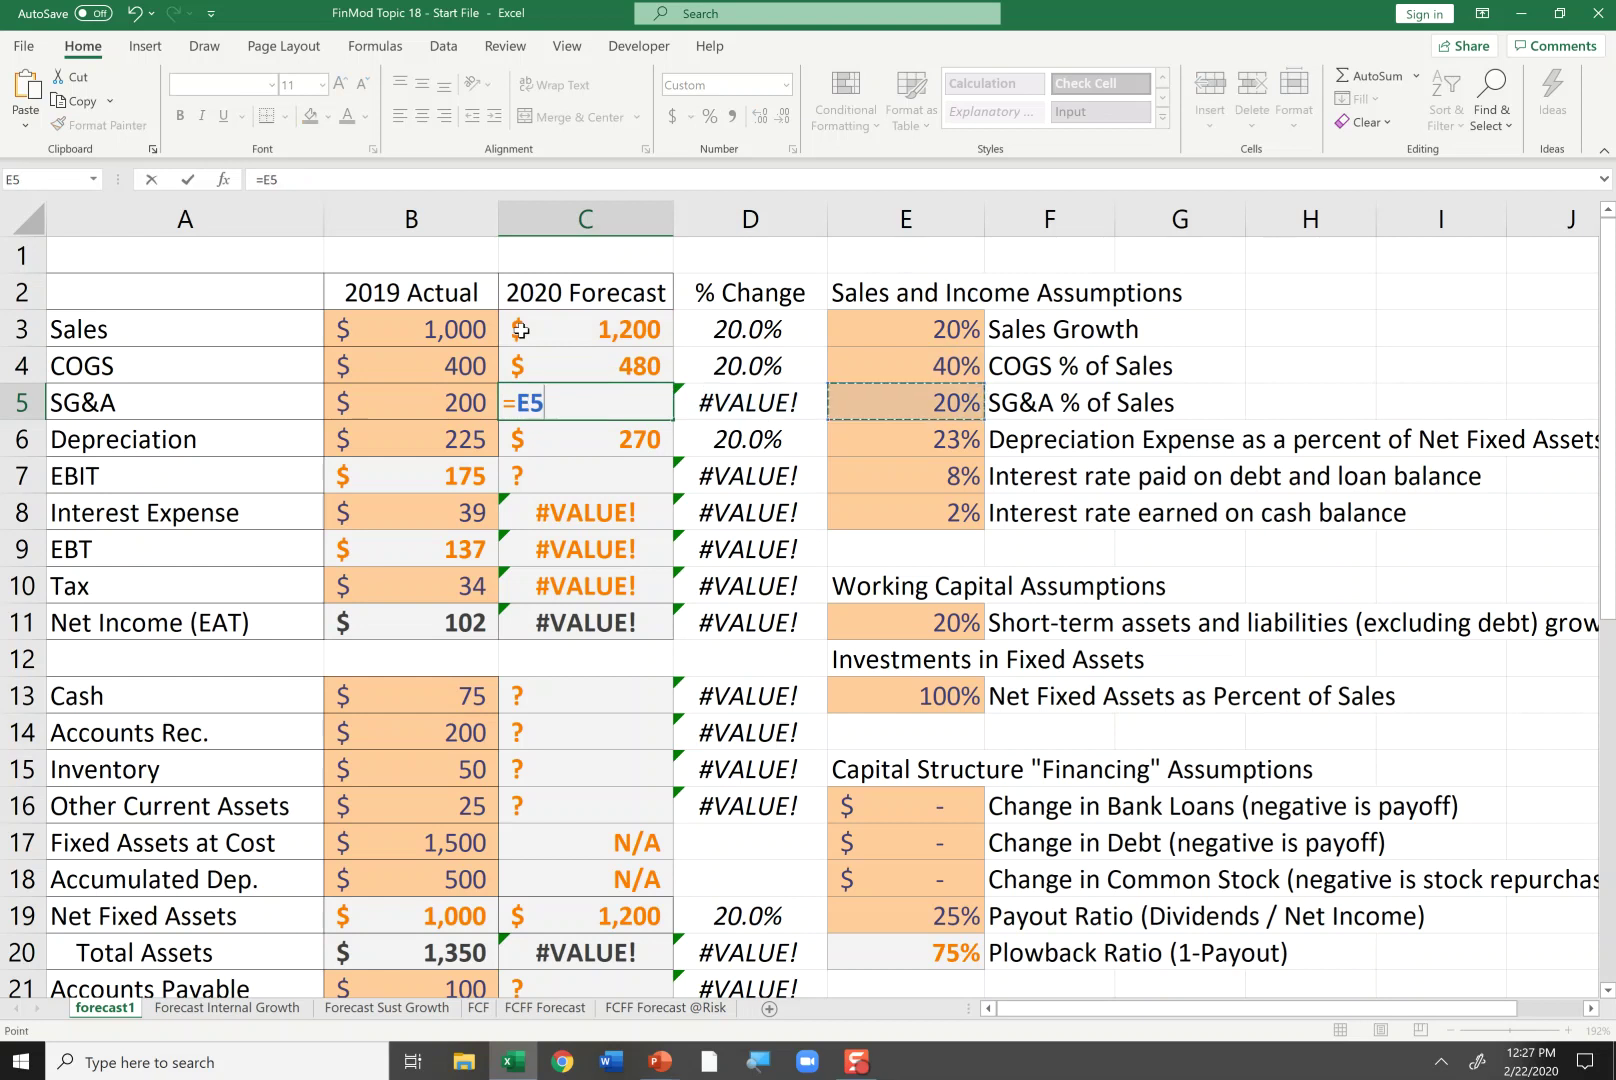
{"action": "type", "text": "*"}
{"action": "key", "text": "Up"}
{"action": "key", "text": "Up"}
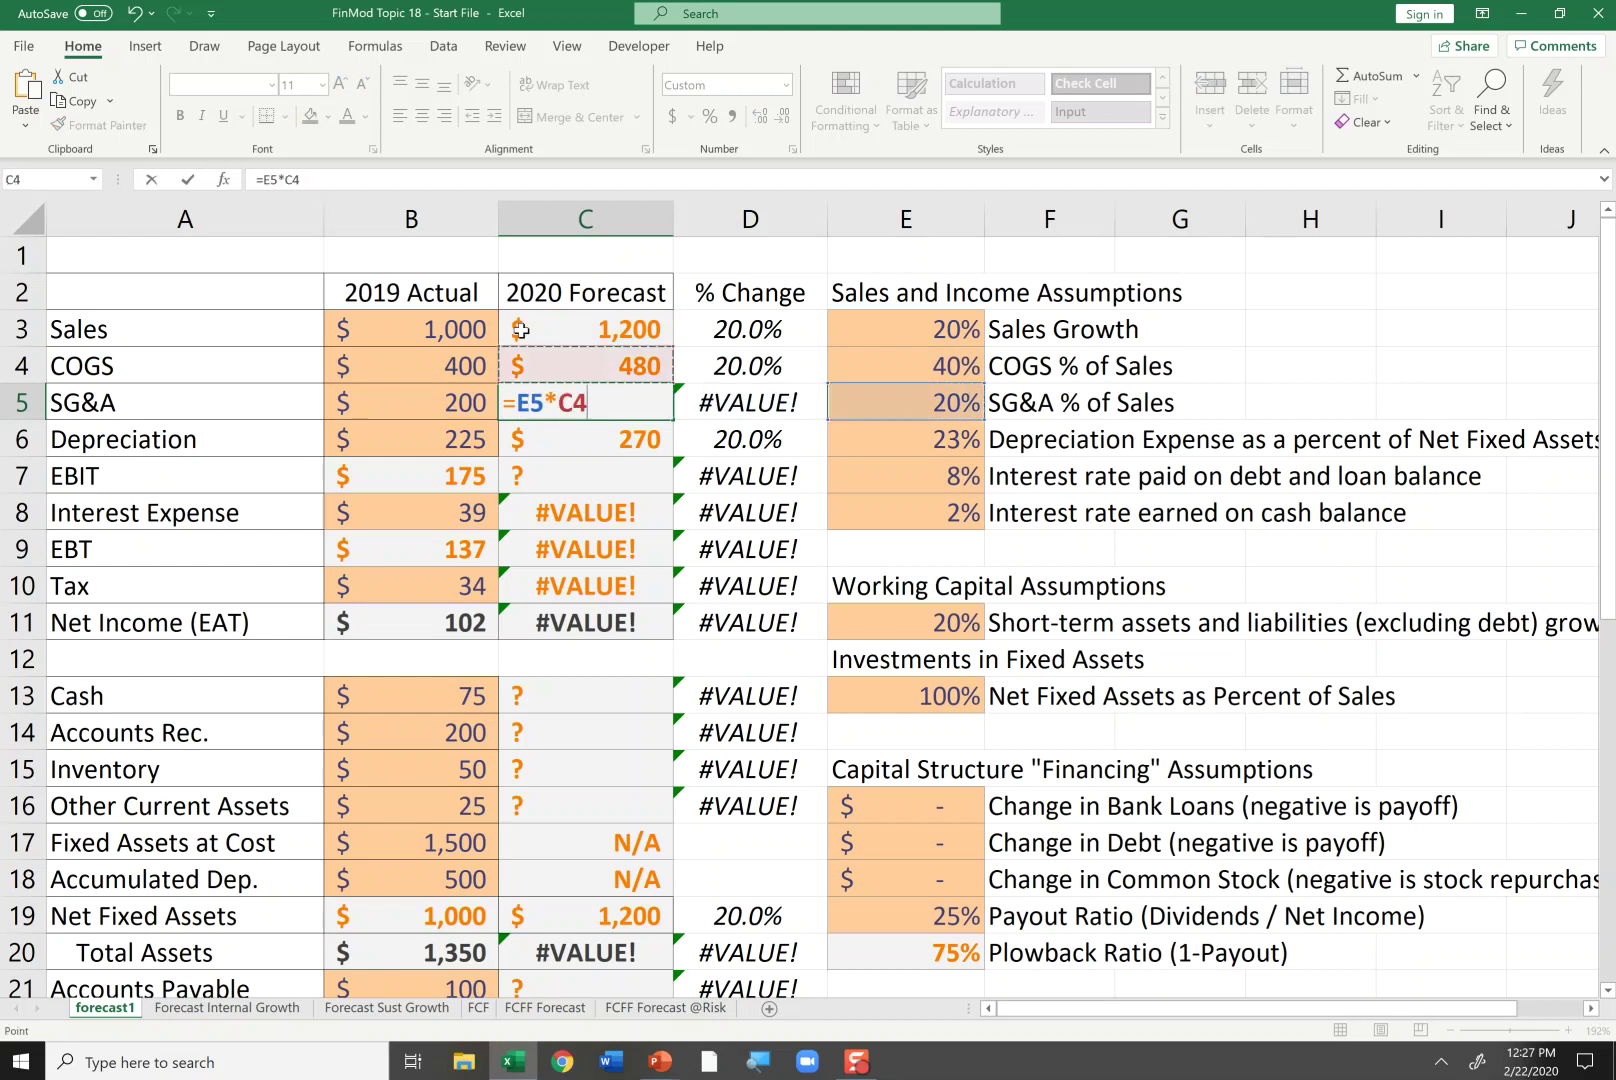
{"action": "key", "text": "Return"}
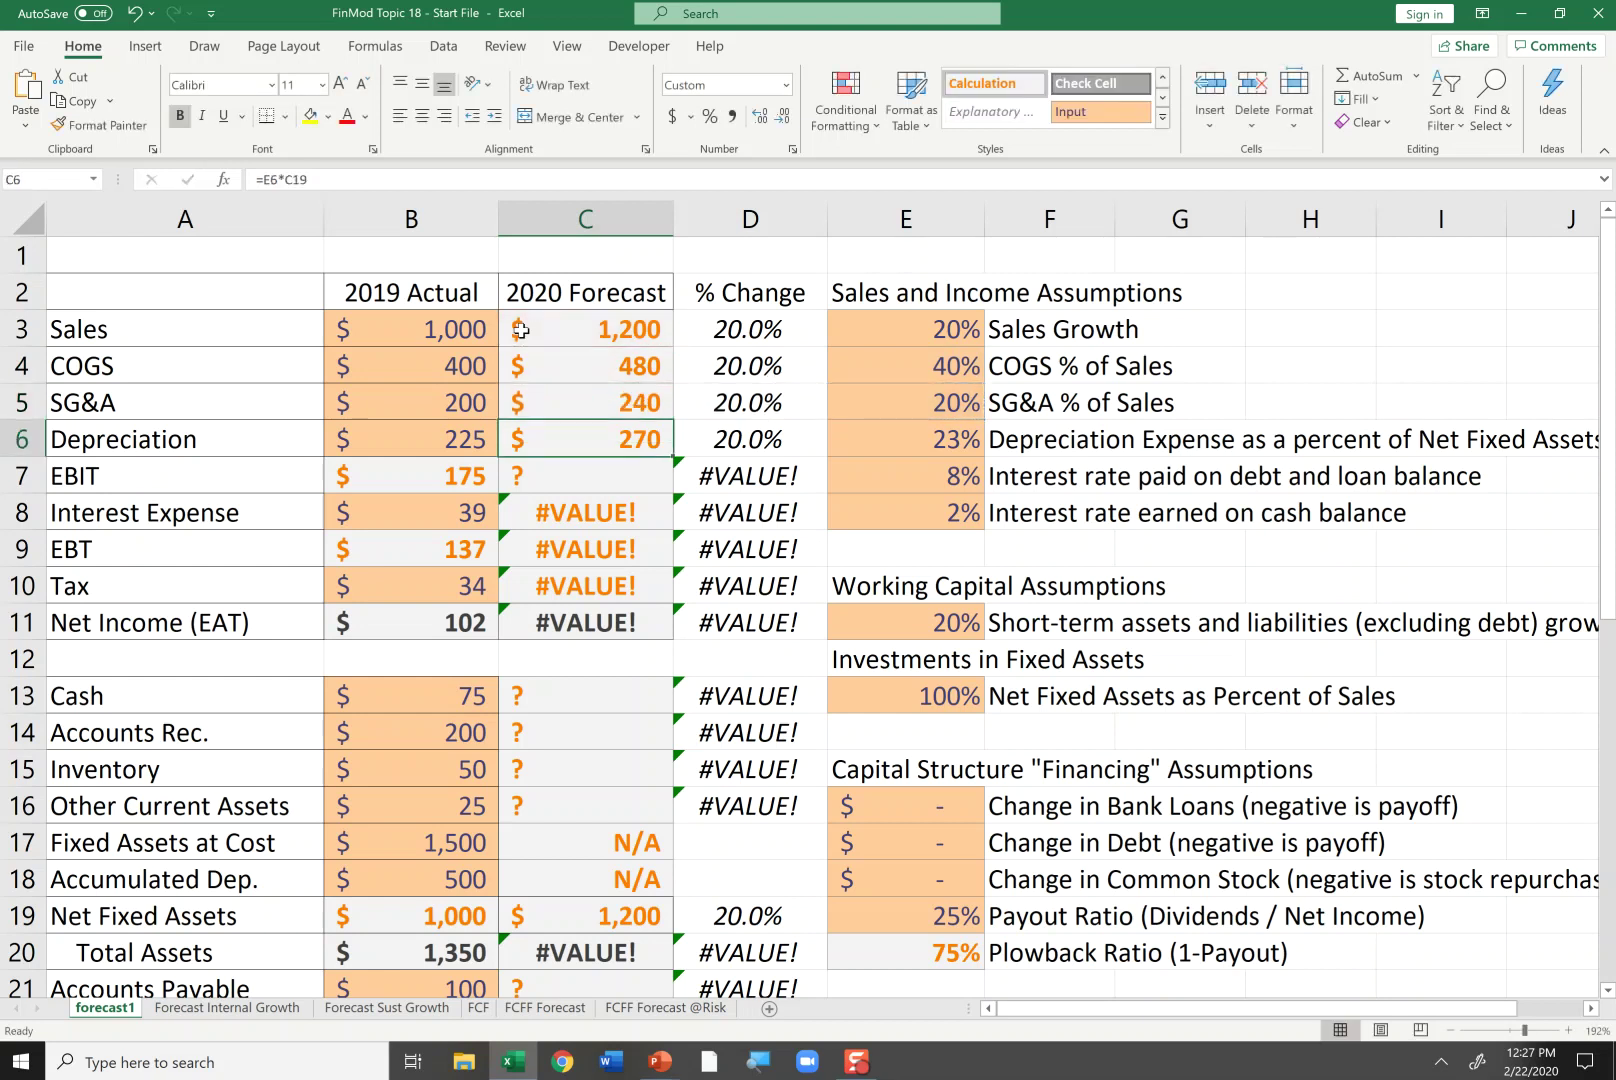
Step: Inspect the depreciation formula in C6 and calculate 2020 EBIT in C7 with =C3-C4-C5-C6
{"action": "key", "text": "F2"}
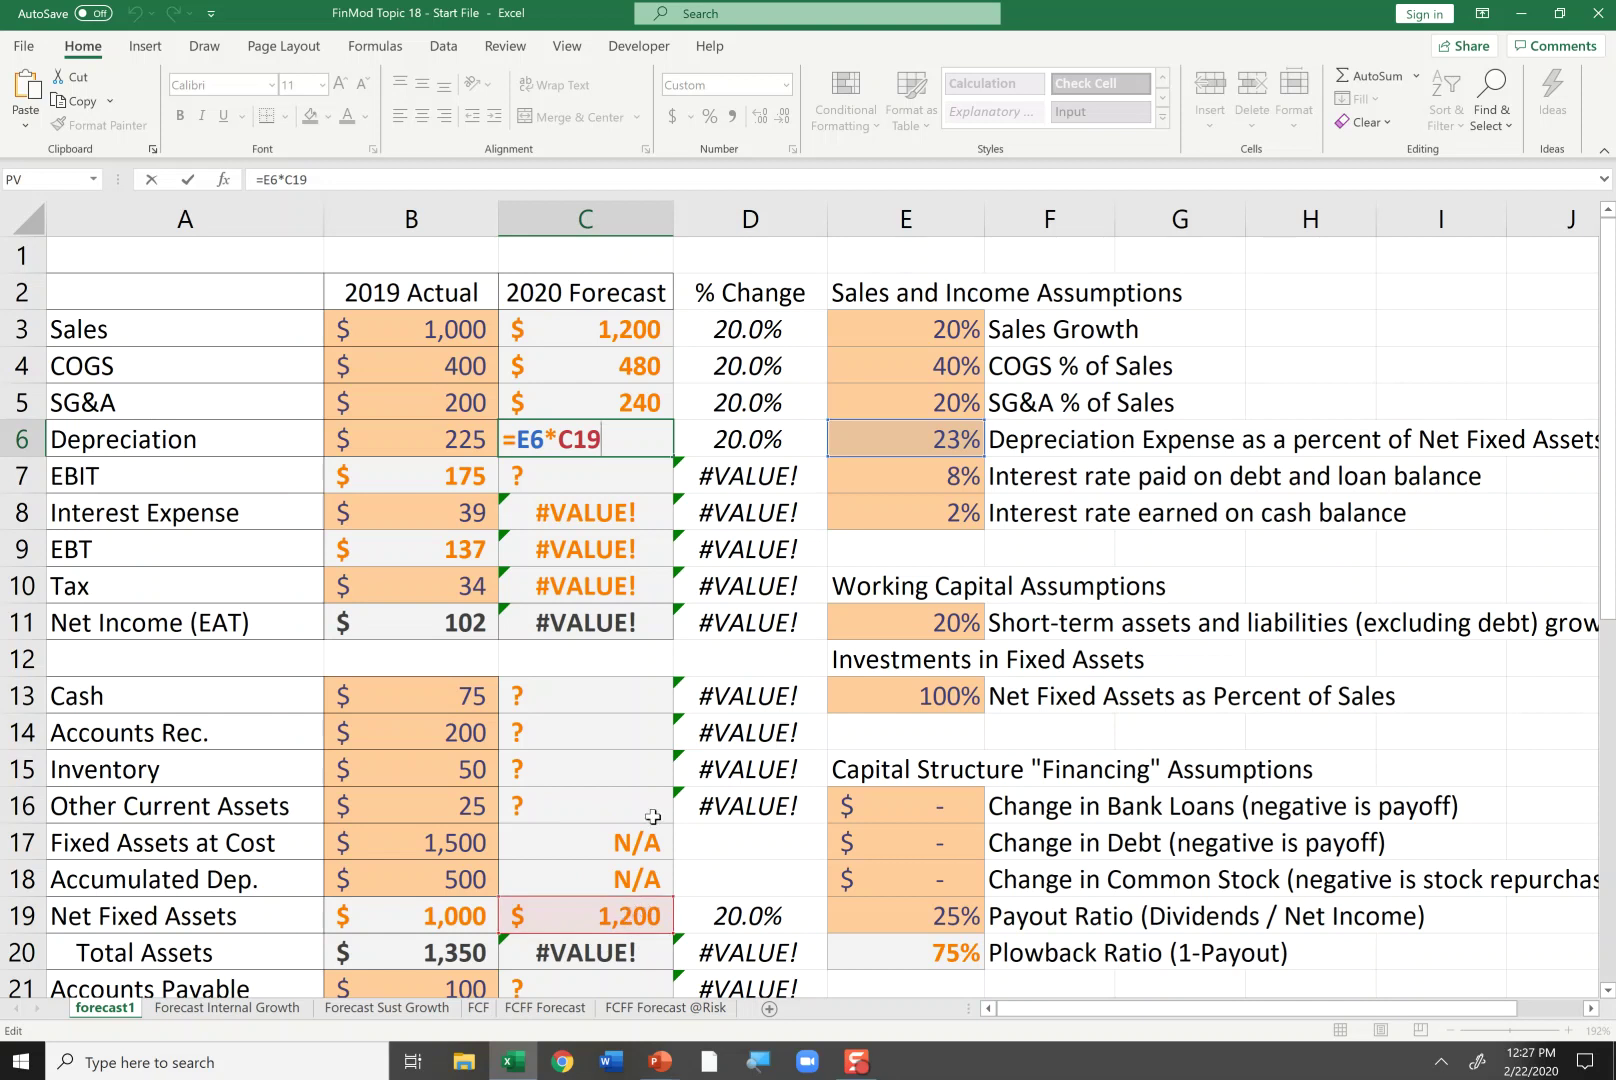
{"action": "key", "text": "ctrl+Return"}
{"action": "key", "text": "Down"}
{"action": "type", "text": "="}
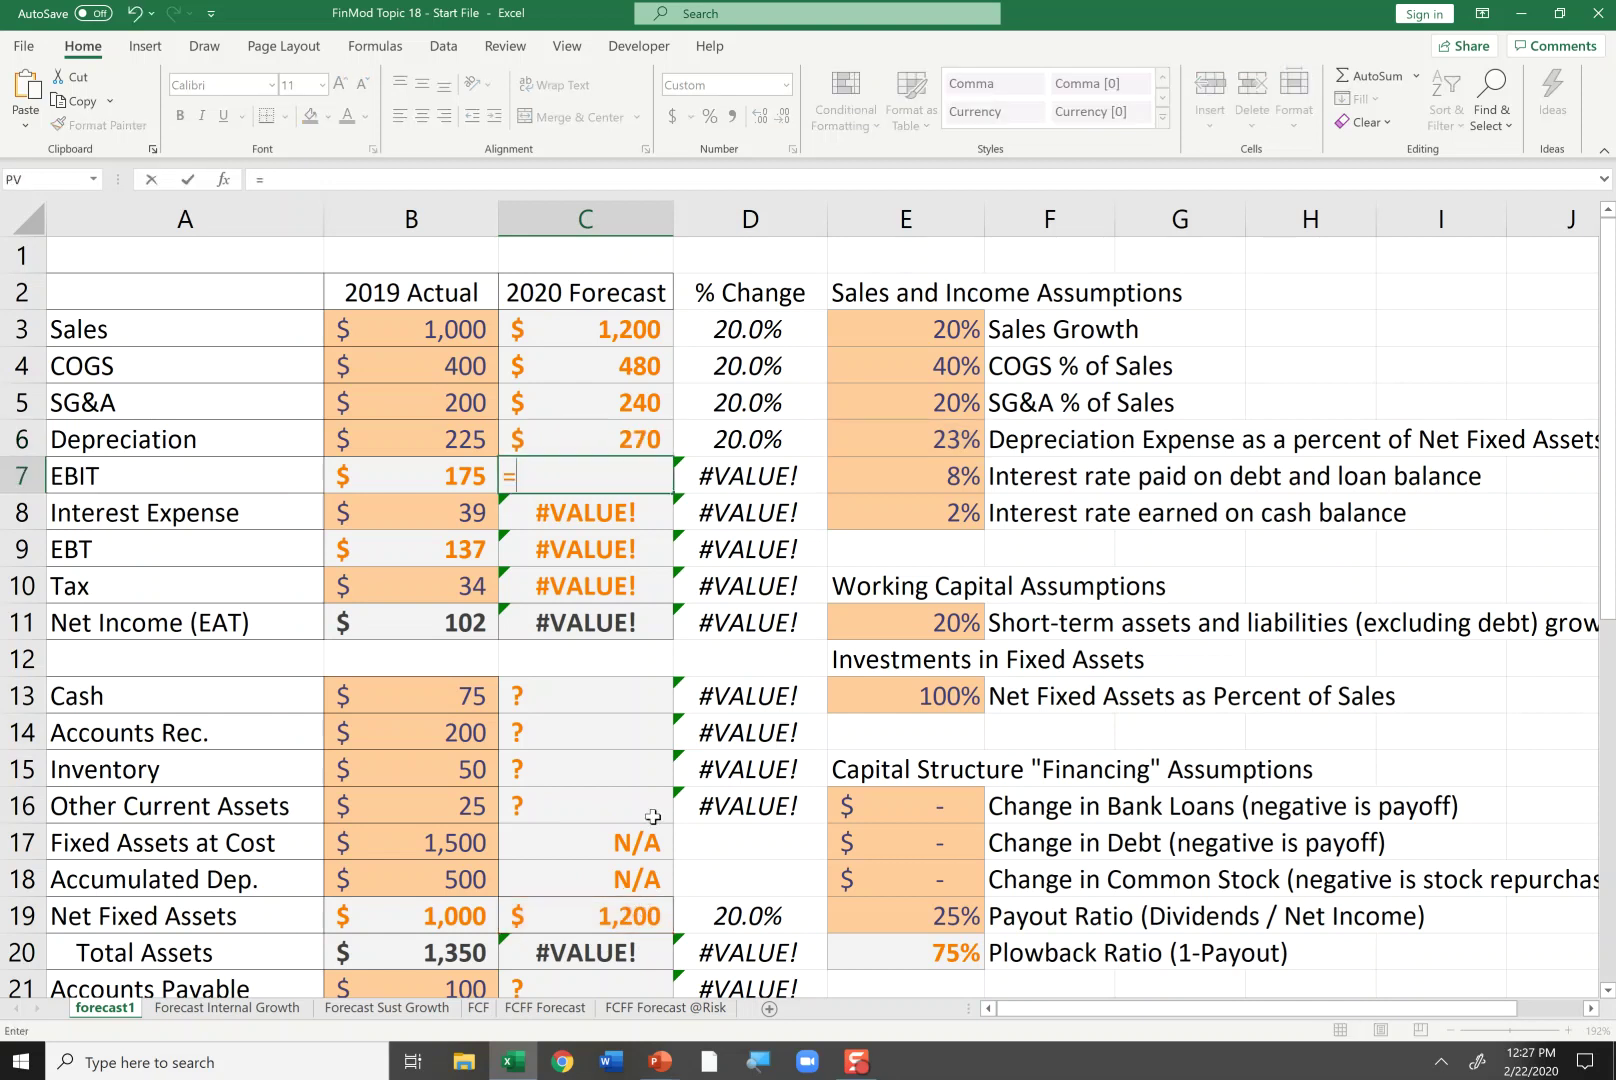
{"action": "key", "text": "Up"}
{"action": "key", "text": "Up"}
{"action": "key", "text": "Up"}
{"action": "key", "text": "Up"}
{"action": "type", "text": "-"}
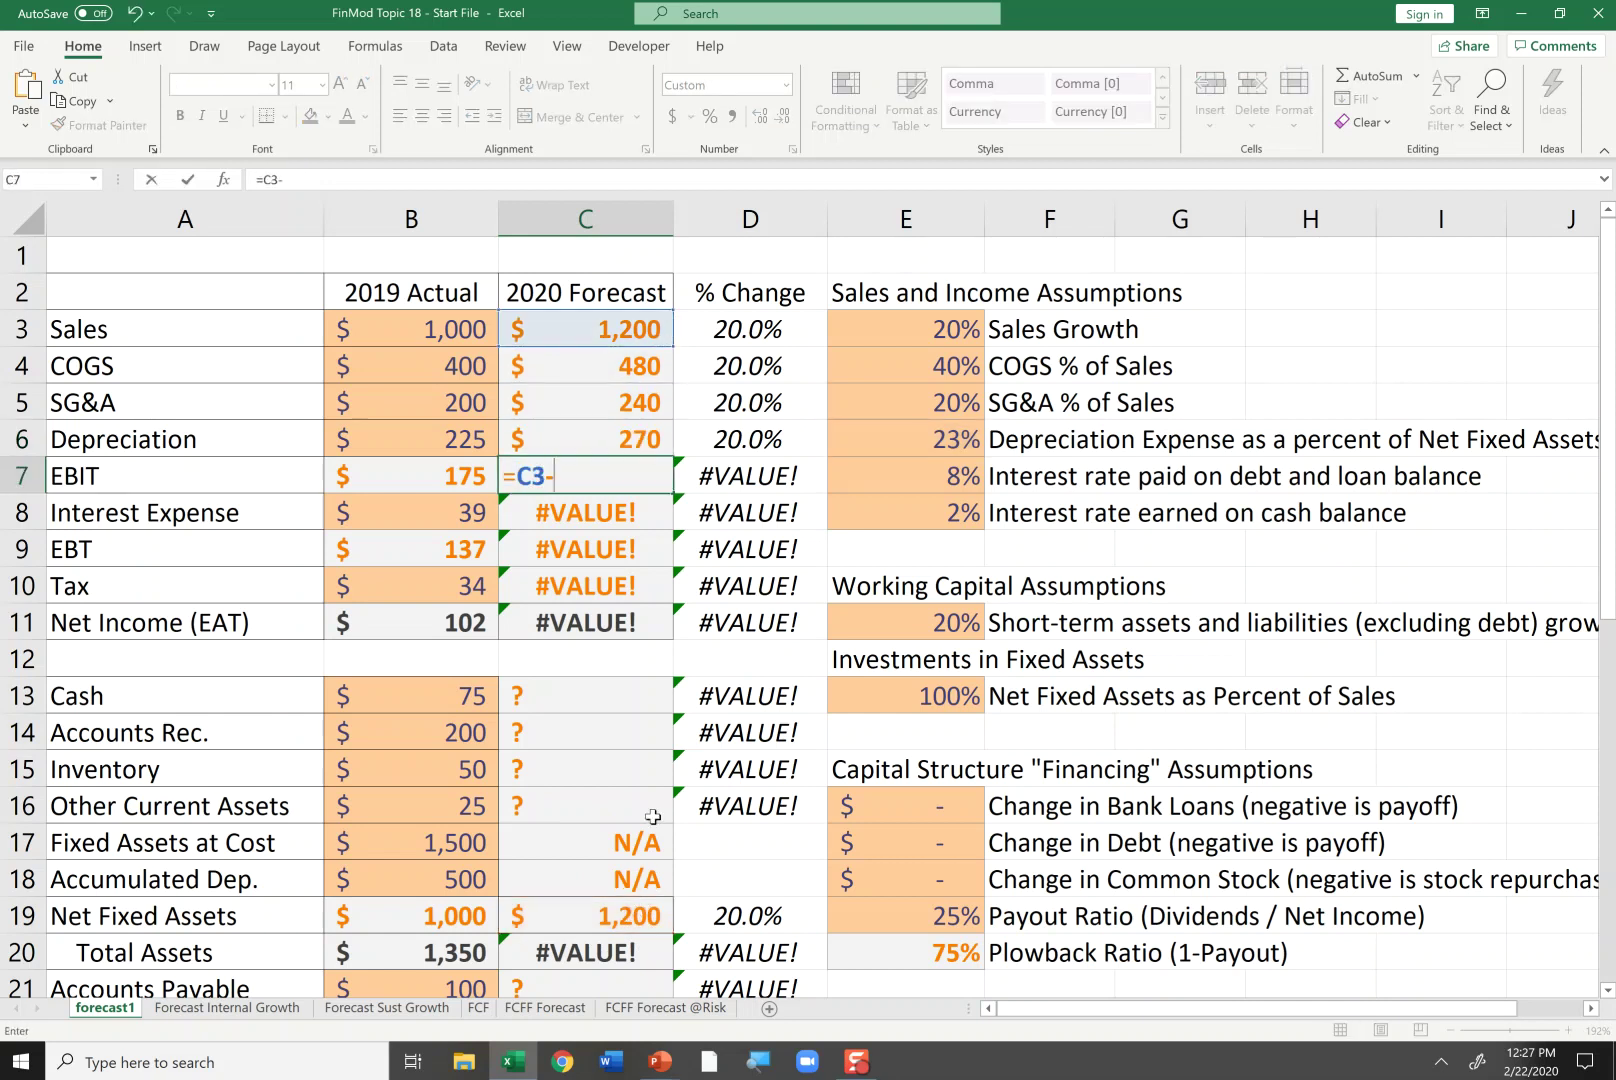
{"action": "key", "text": "Up"}
{"action": "key", "text": "Up"}
{"action": "key", "text": "Up"}
{"action": "type", "text": "-"}
{"action": "key", "text": "Up"}
{"action": "key", "text": "Up"}
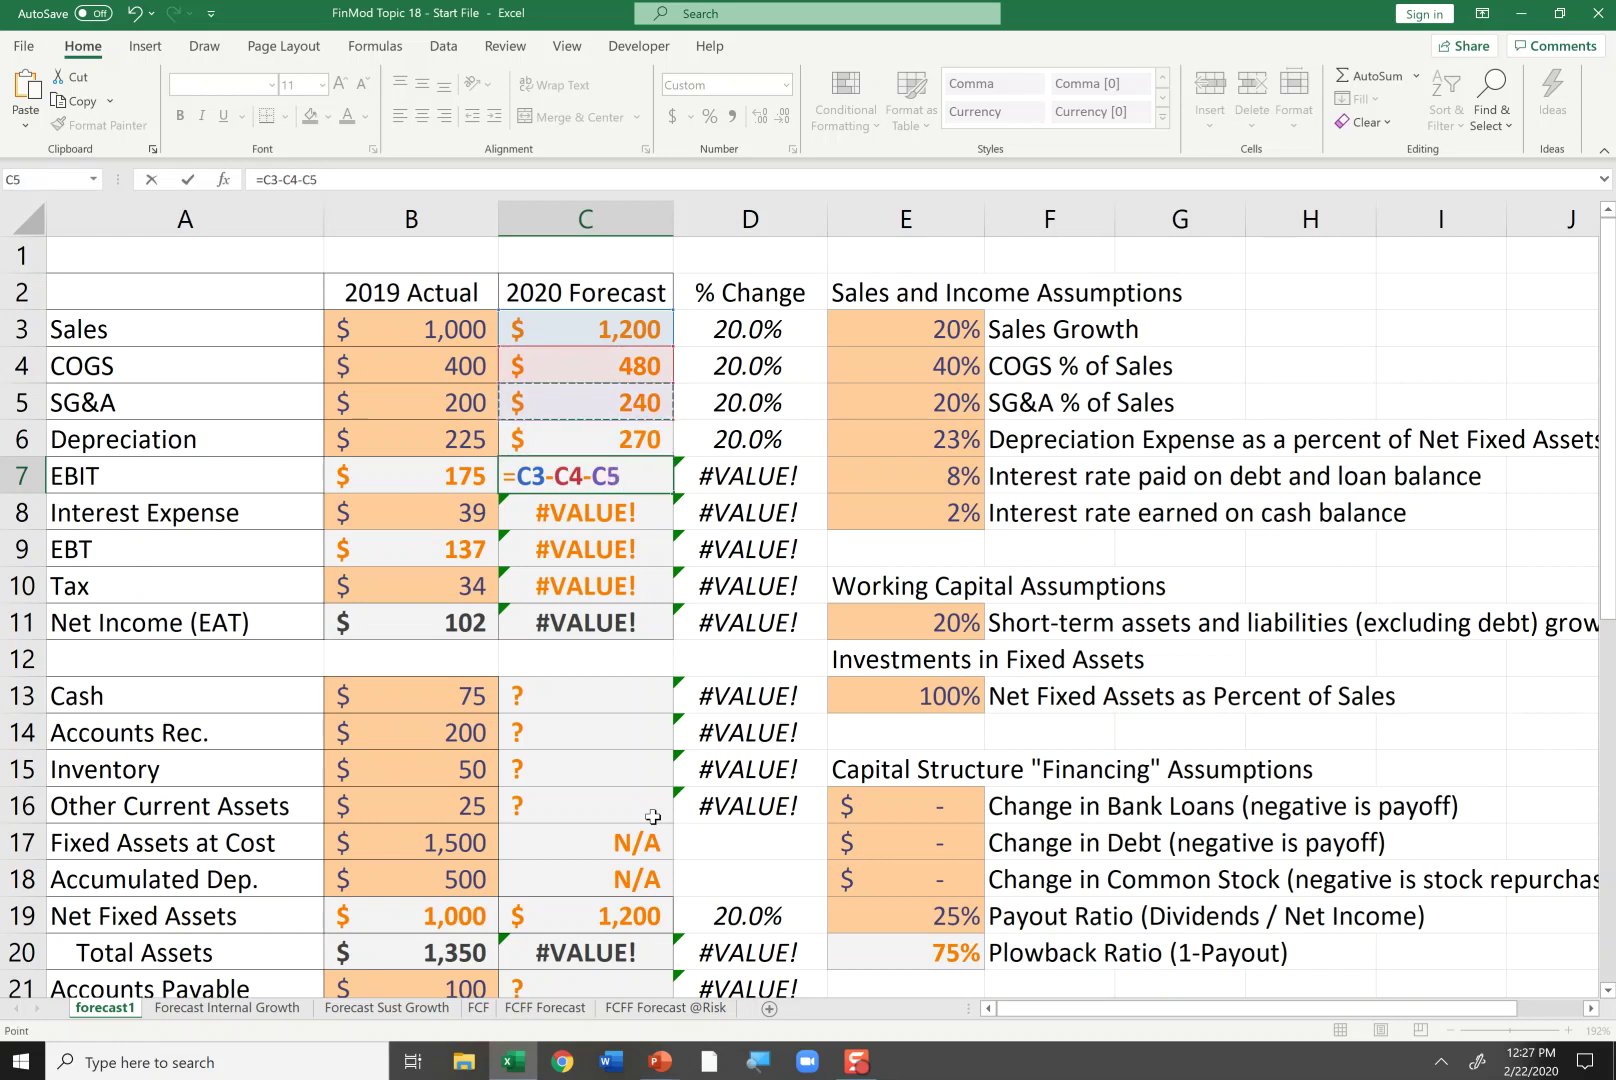
{"action": "type", "text": "-"}
{"action": "key", "text": "Up"}
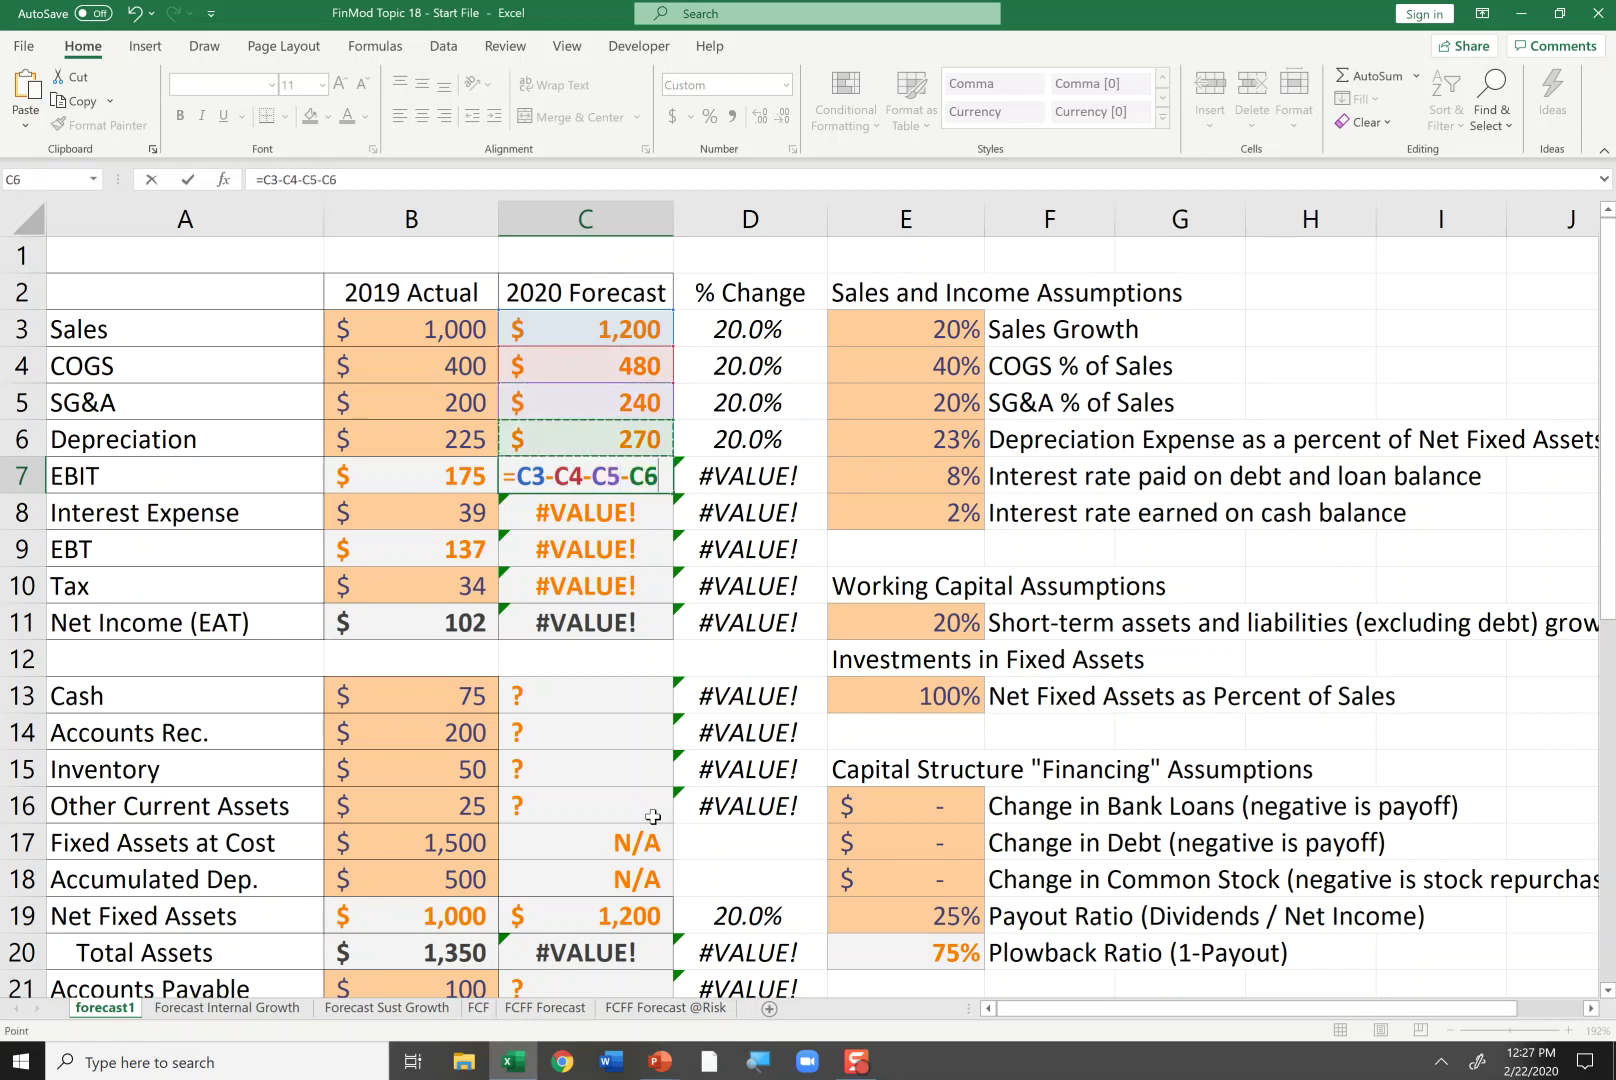
{"action": "key", "text": "Return"}
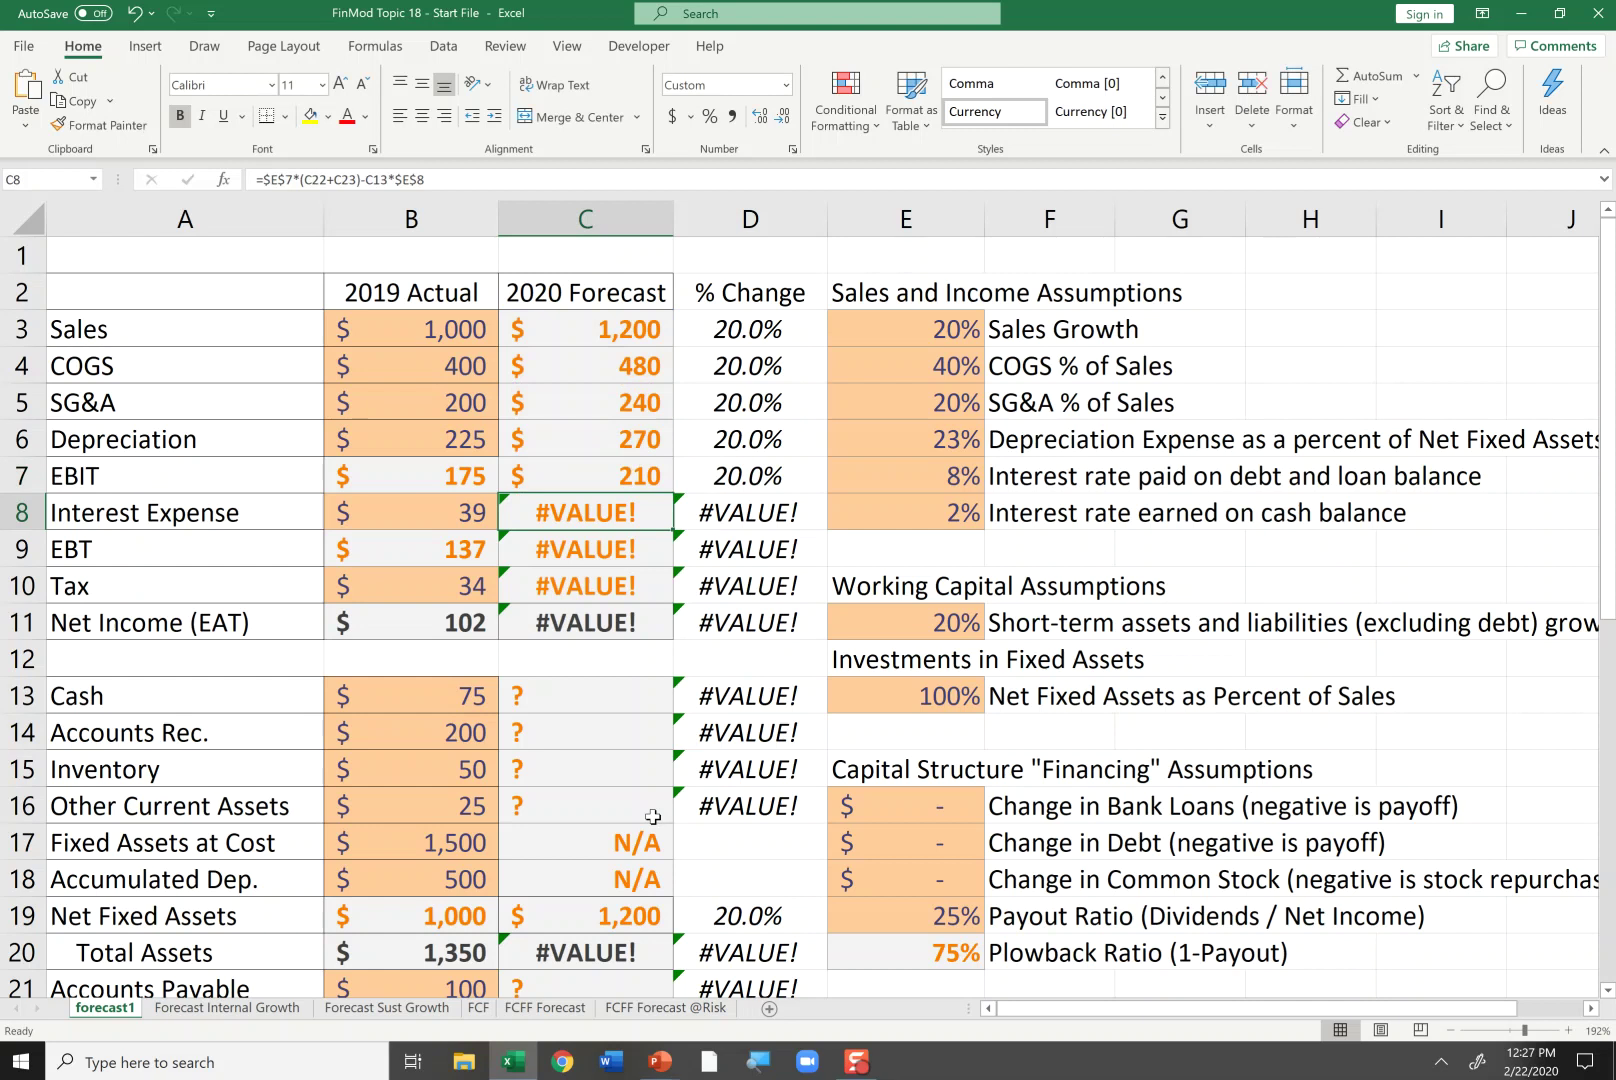
Step: Inspect the existing 2020 formulas from interest expense through net income in C8:C11
{"action": "key", "text": "Up"}
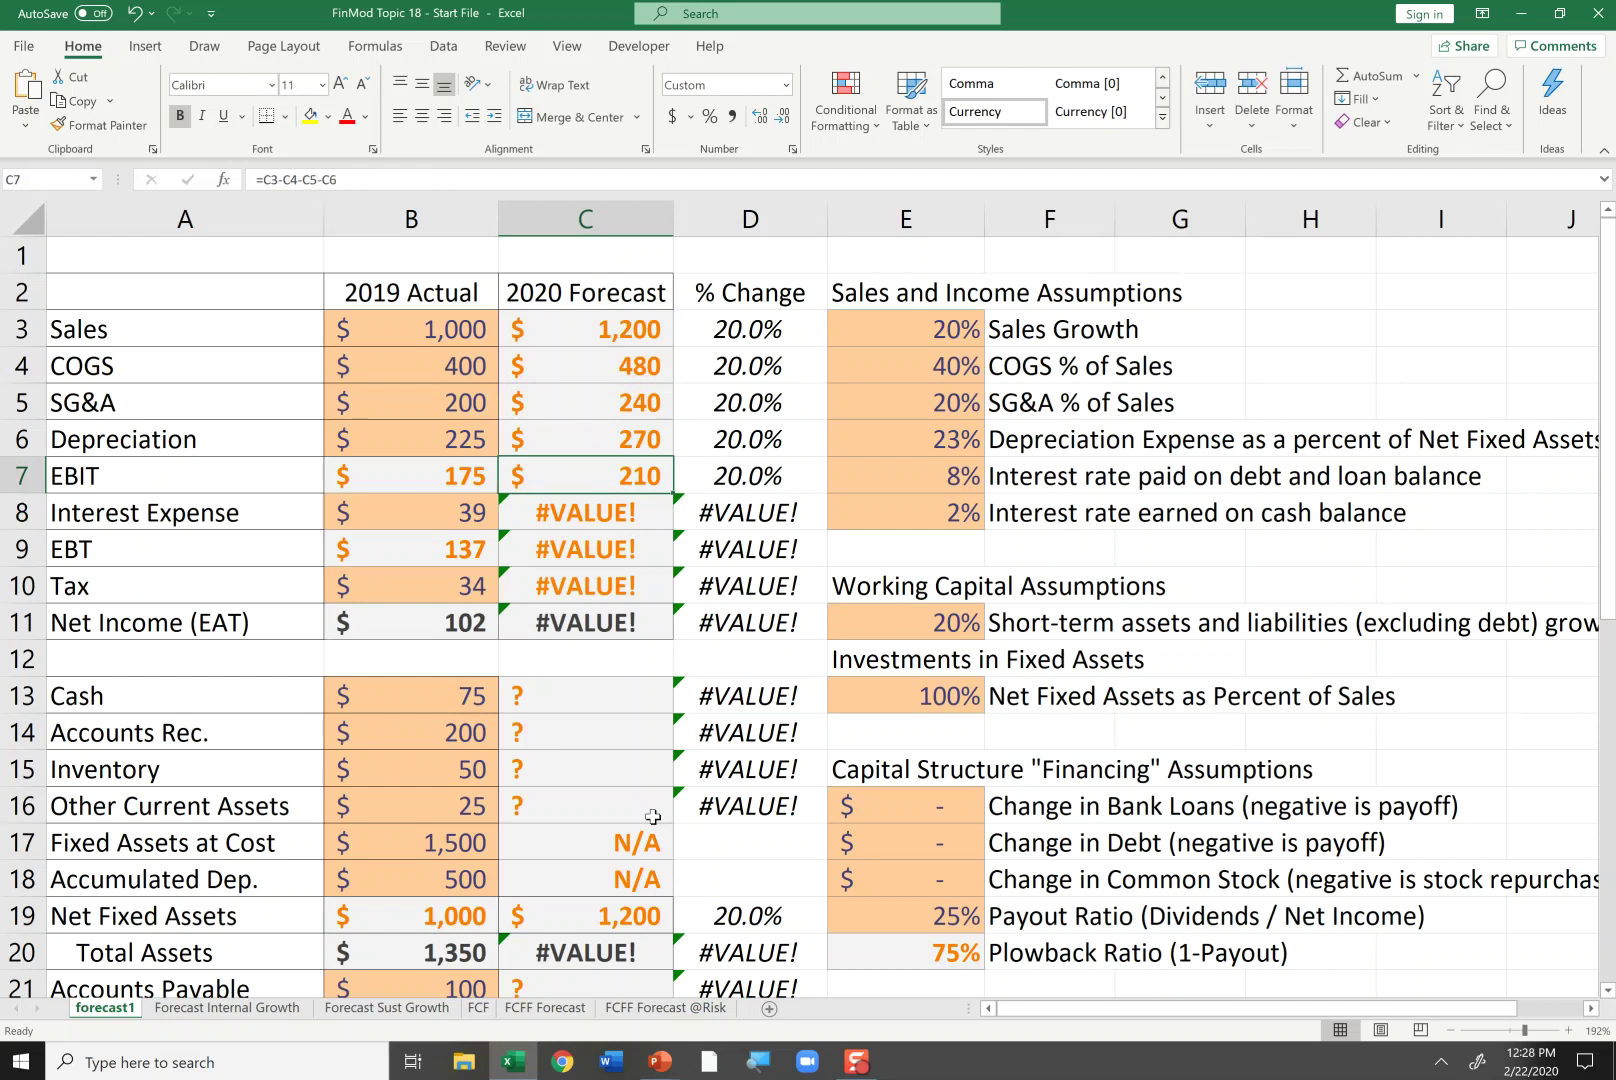
{"action": "key", "text": "Down"}
{"action": "key", "text": "F2"}
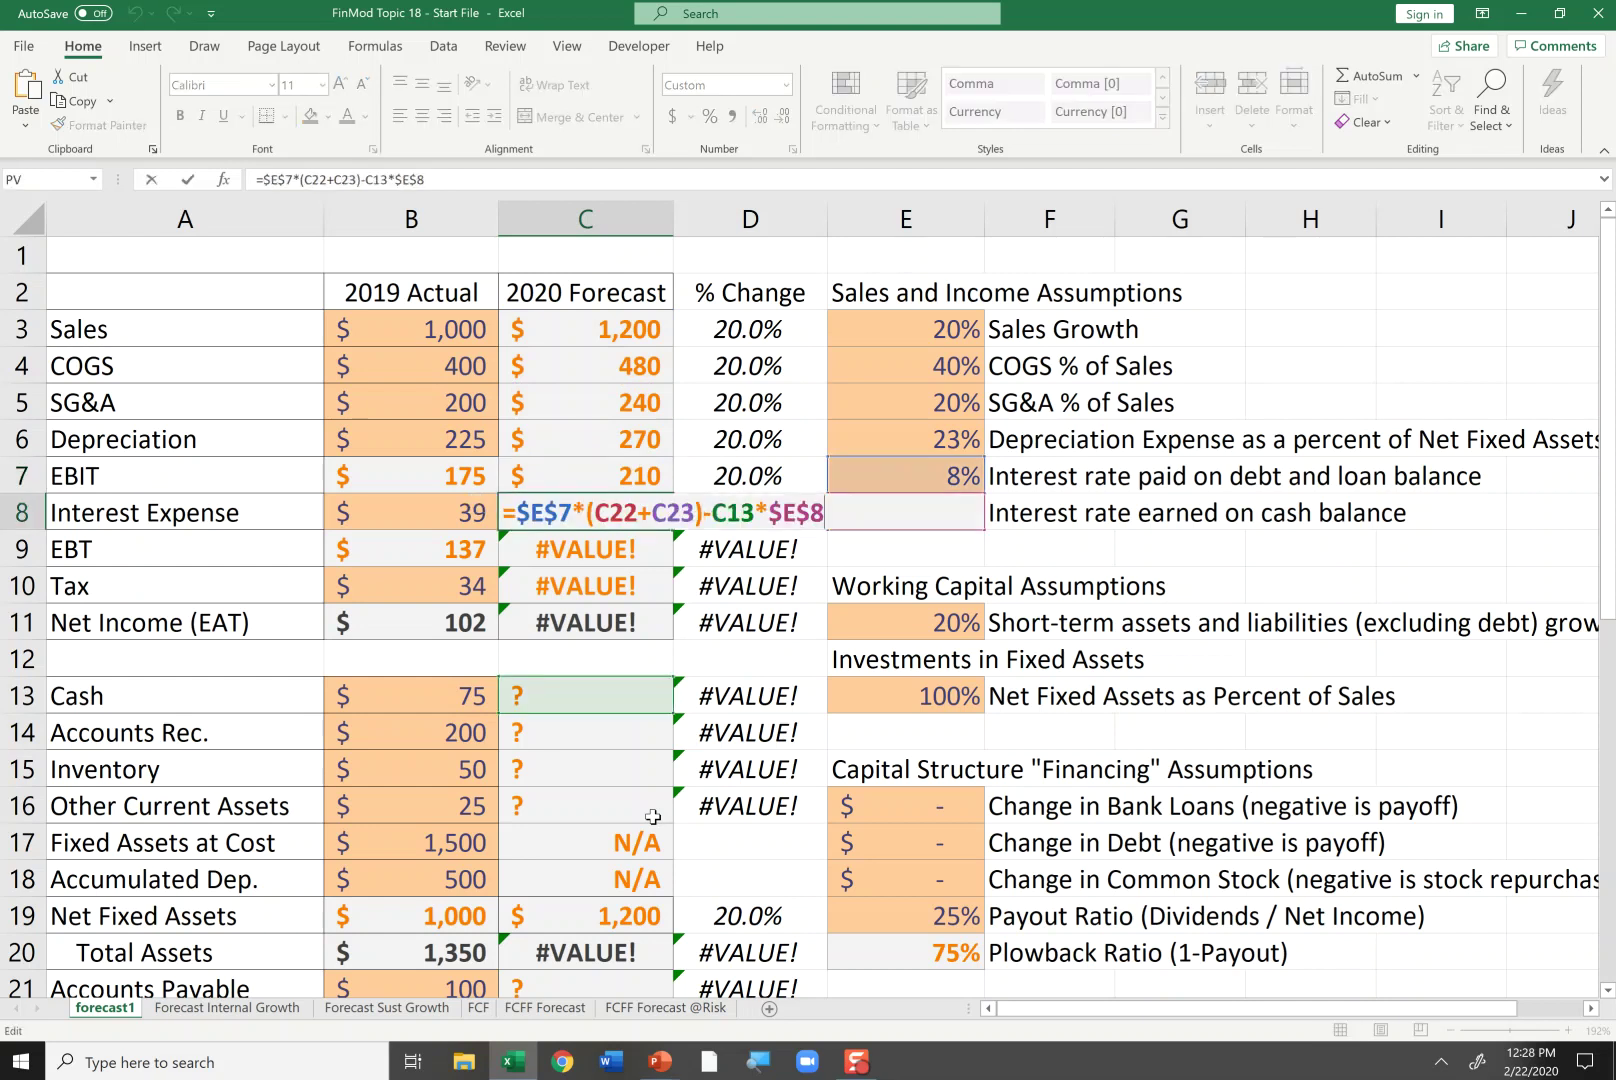
{"action": "key", "text": "Return"}
{"action": "key", "text": "Down"}
{"action": "key", "text": "Down"}
{"action": "key", "text": "F2"}
{"action": "key", "text": "Escape"}
{"action": "key", "text": "Up"}
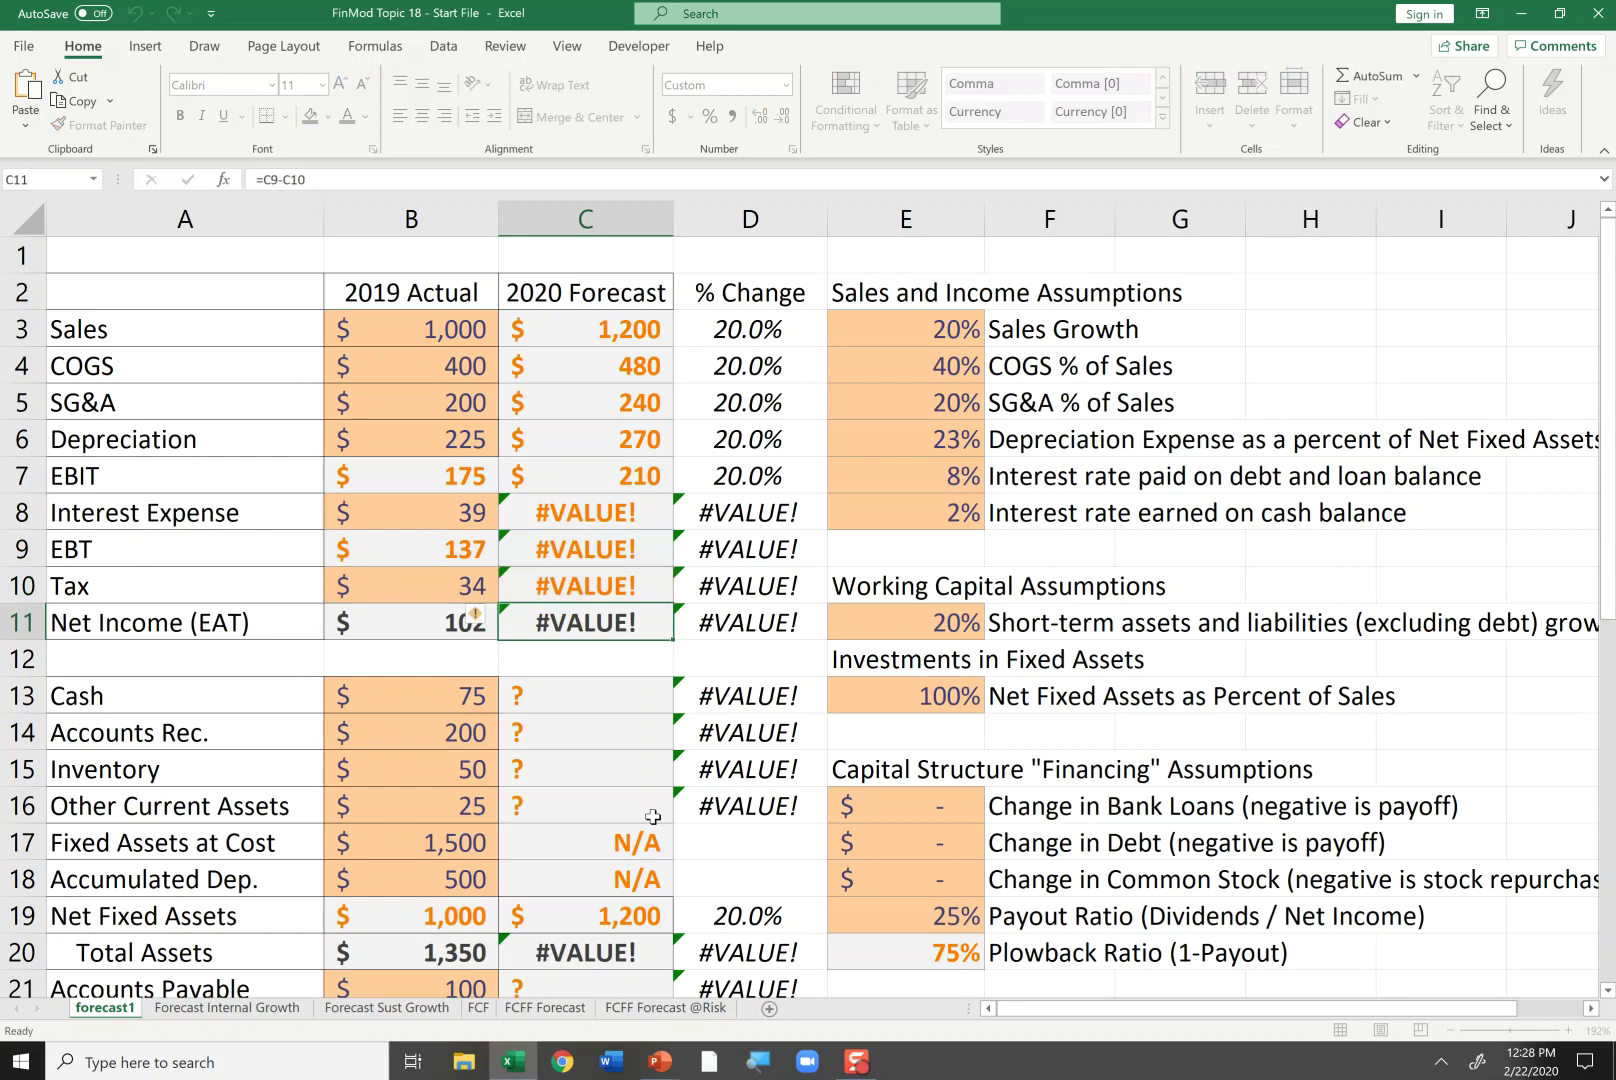
{"action": "key", "text": "Up"}
{"action": "key", "text": "Up"}
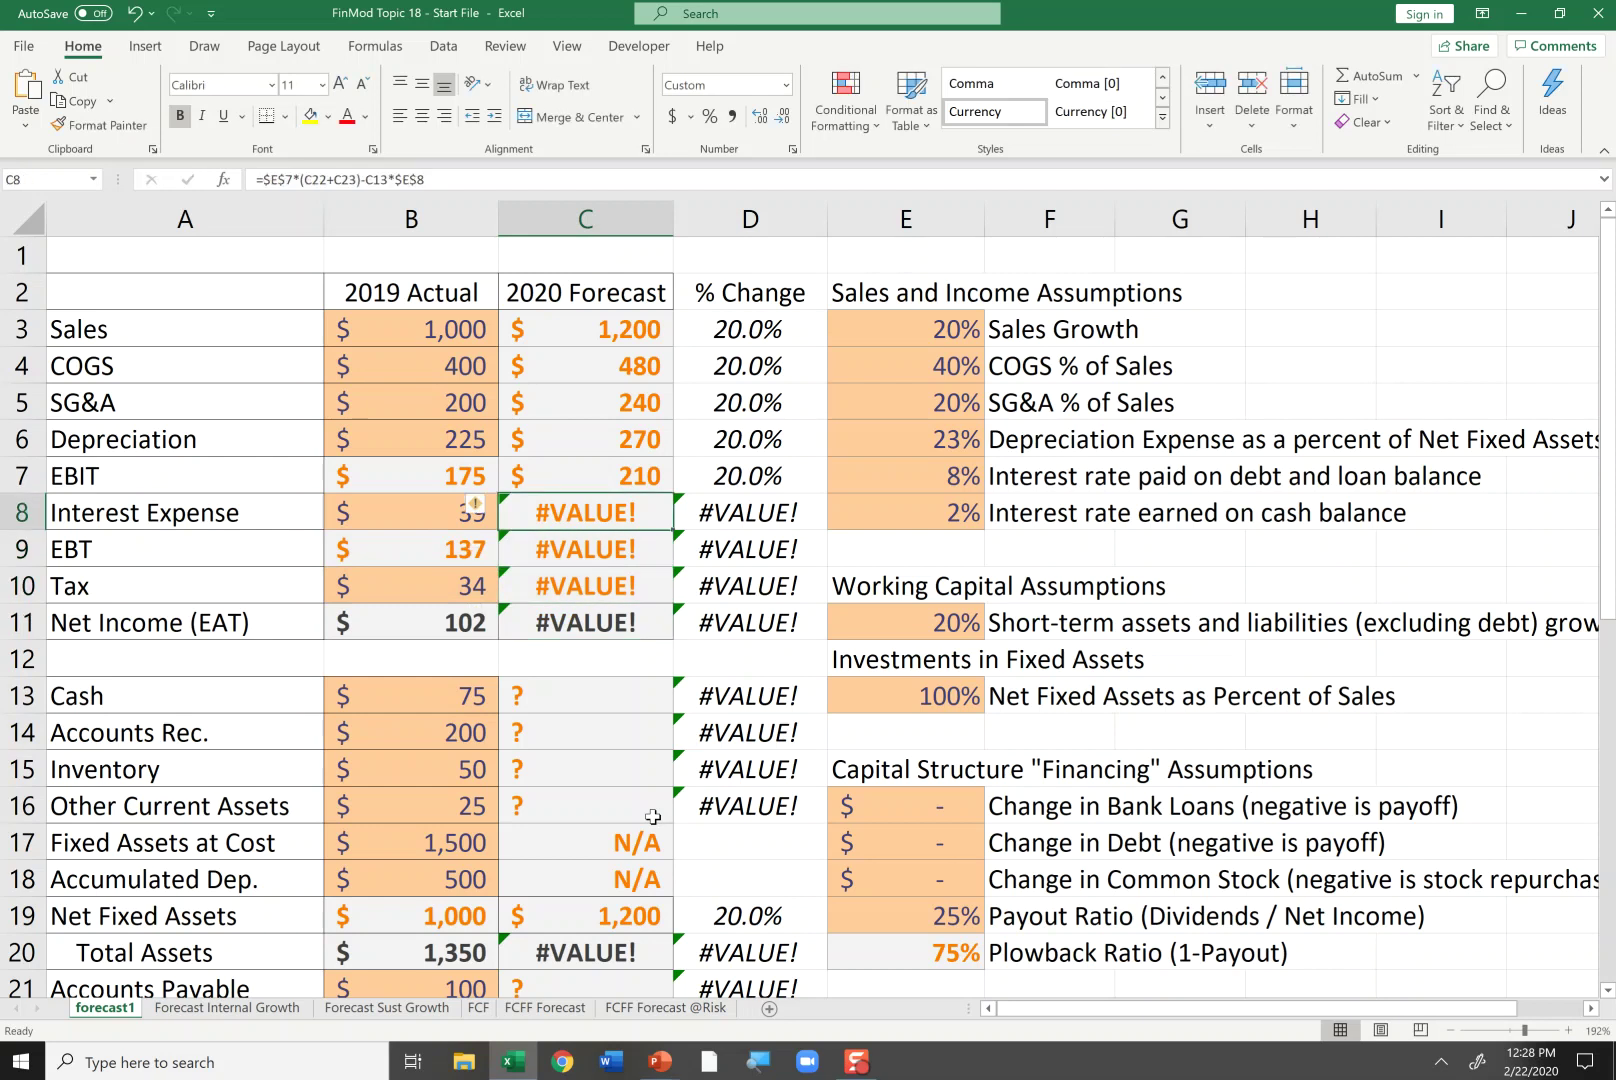
Step: Examine the cash row and the short-term asset and liability growth assumption in E11, comparing it with the sales growth assumption
{"action": "key", "text": "Down"}
{"action": "key", "text": "Down"}
{"action": "key", "text": "Down"}
{"action": "key", "text": "Down"}
{"action": "key", "text": "Down"}
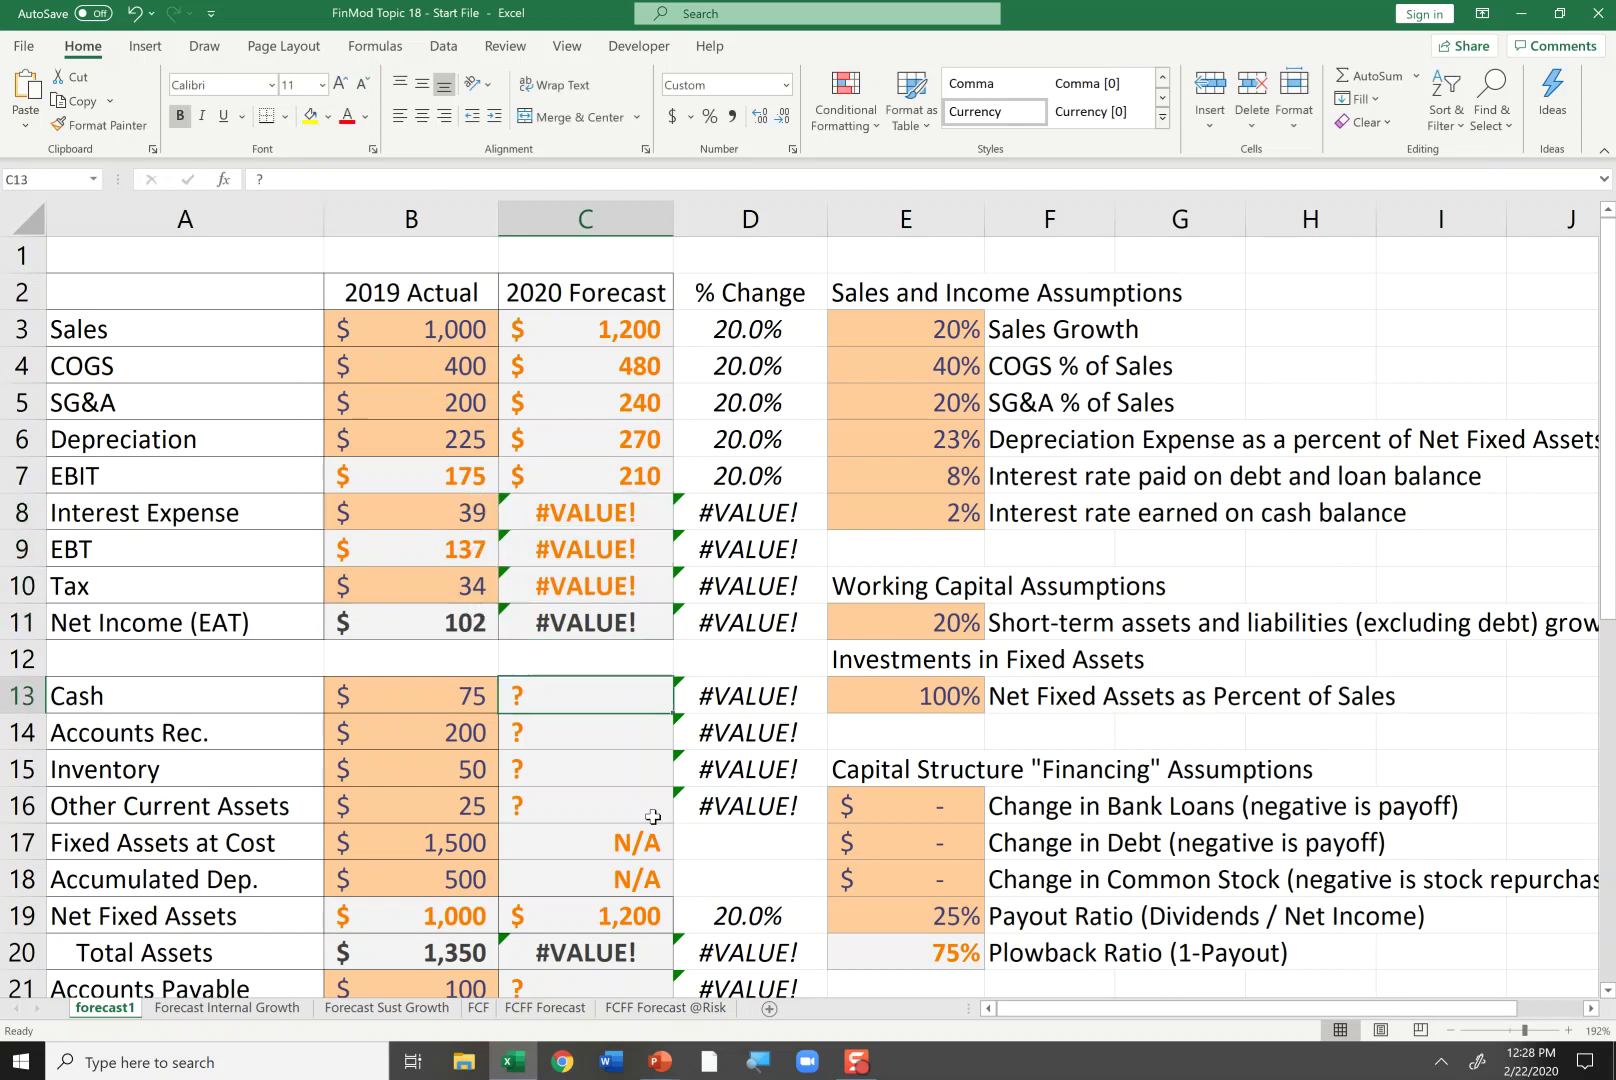
{"action": "key", "text": "Left"}
{"action": "key", "text": "Left"}
{"action": "key", "text": "Right"}
{"action": "key", "text": "Right"}
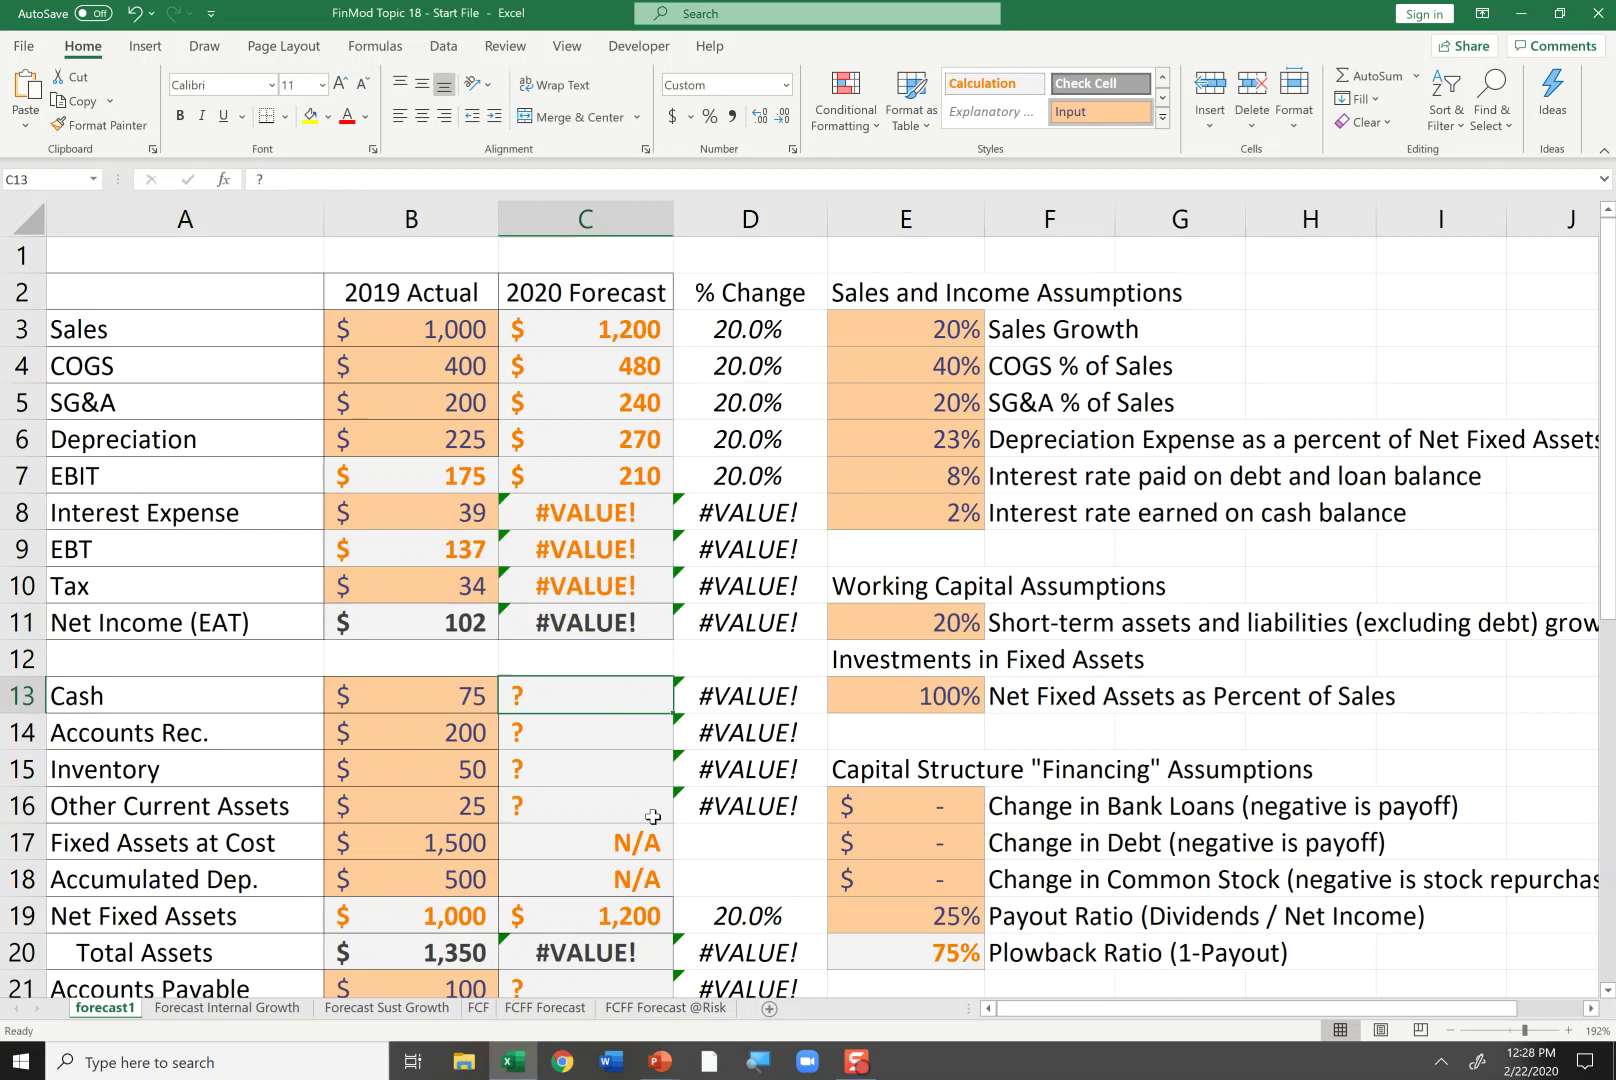
{"action": "key", "text": "Right"}
{"action": "key", "text": "Right"}
{"action": "key", "text": "Up"}
{"action": "key", "text": "Up"}
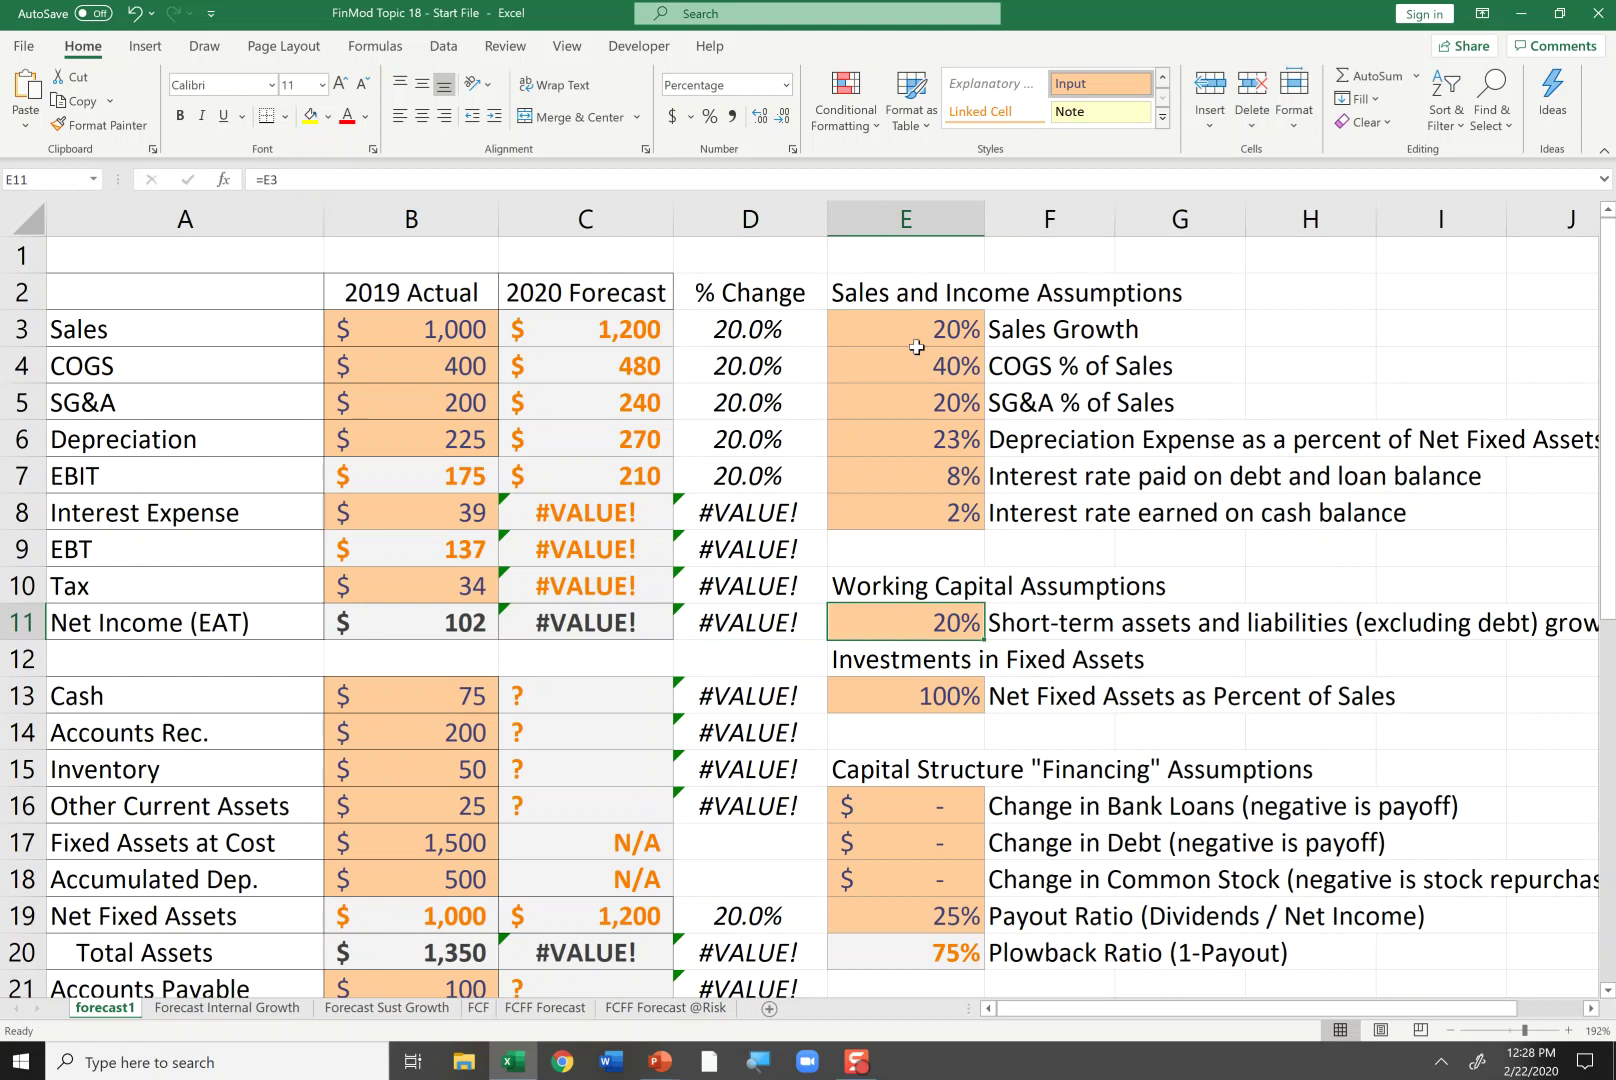
{"action": "left_click", "coordinate": [918, 350]}
Step: Calculate the 2020 cash forecast in C13 with =B13*(1+$E$11), keeping the growth rate reference absolute
{"action": "left_click", "coordinate": [588, 698]}
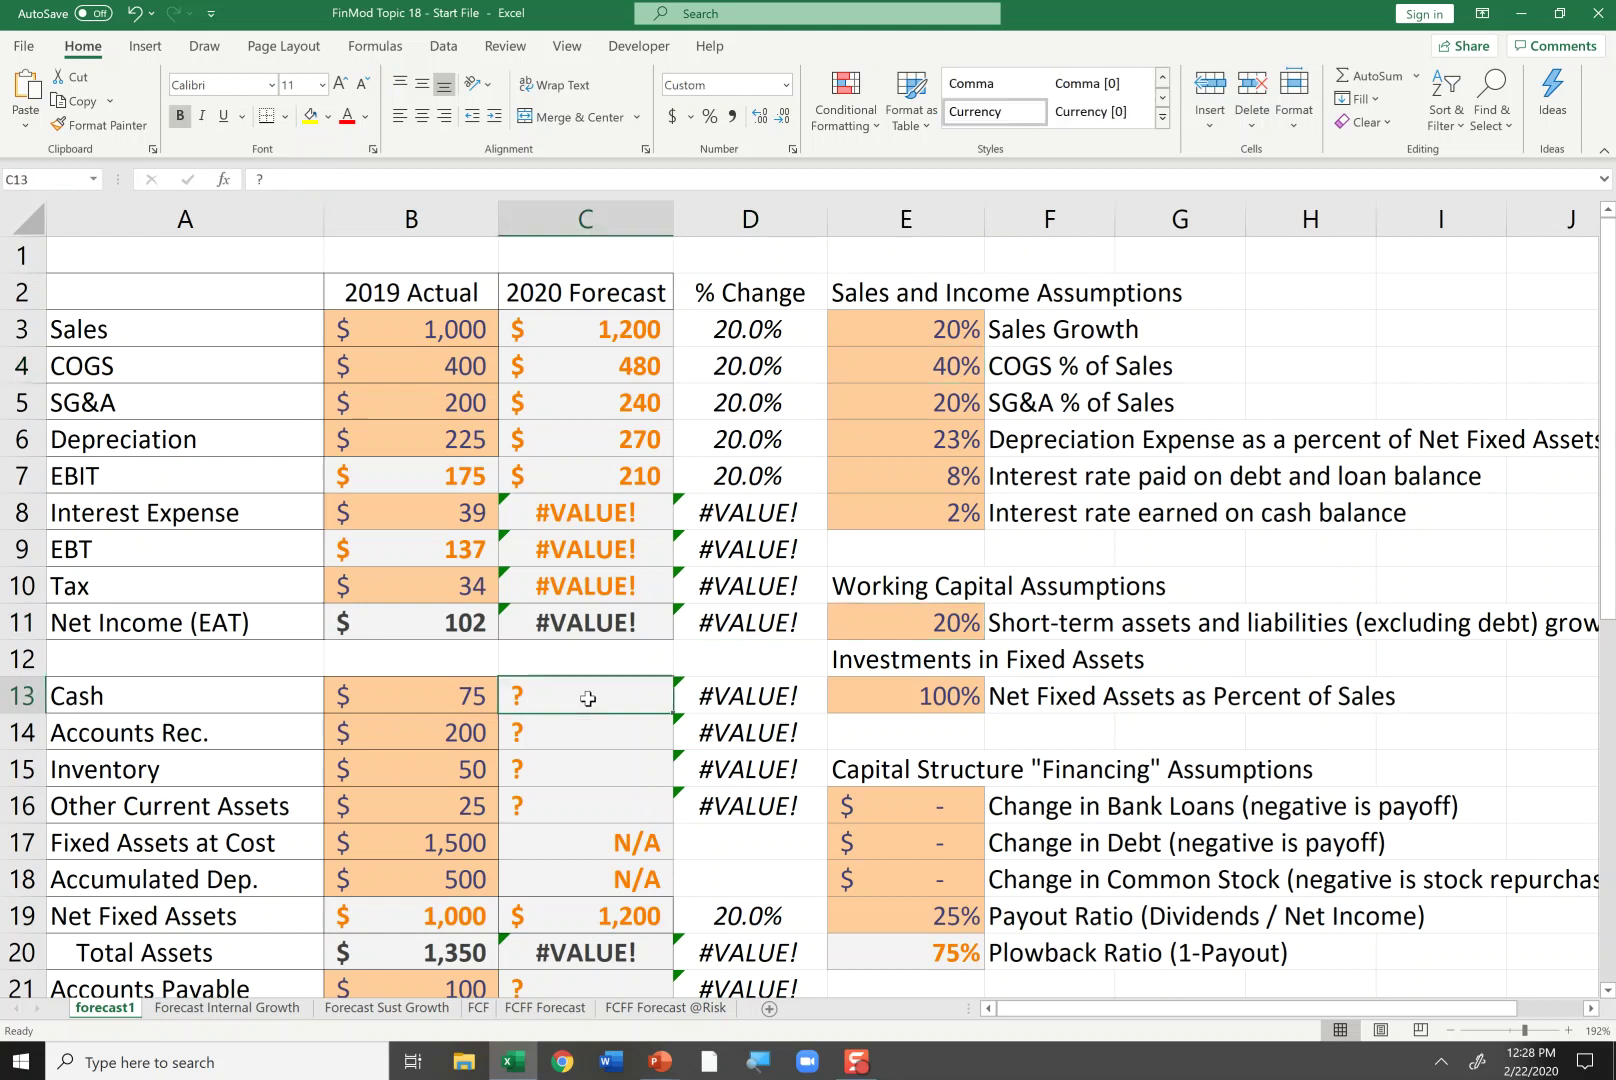
{"action": "type", "text": "="}
{"action": "key", "text": "Left"}
{"action": "type", "text": "*(1+"}
{"action": "key", "text": "Right"}
{"action": "key", "text": "Right"}
{"action": "key", "text": "Up"}
{"action": "key", "text": "Up"}
{"action": "key", "text": "F4"}
{"action": "type", "text": ")"}
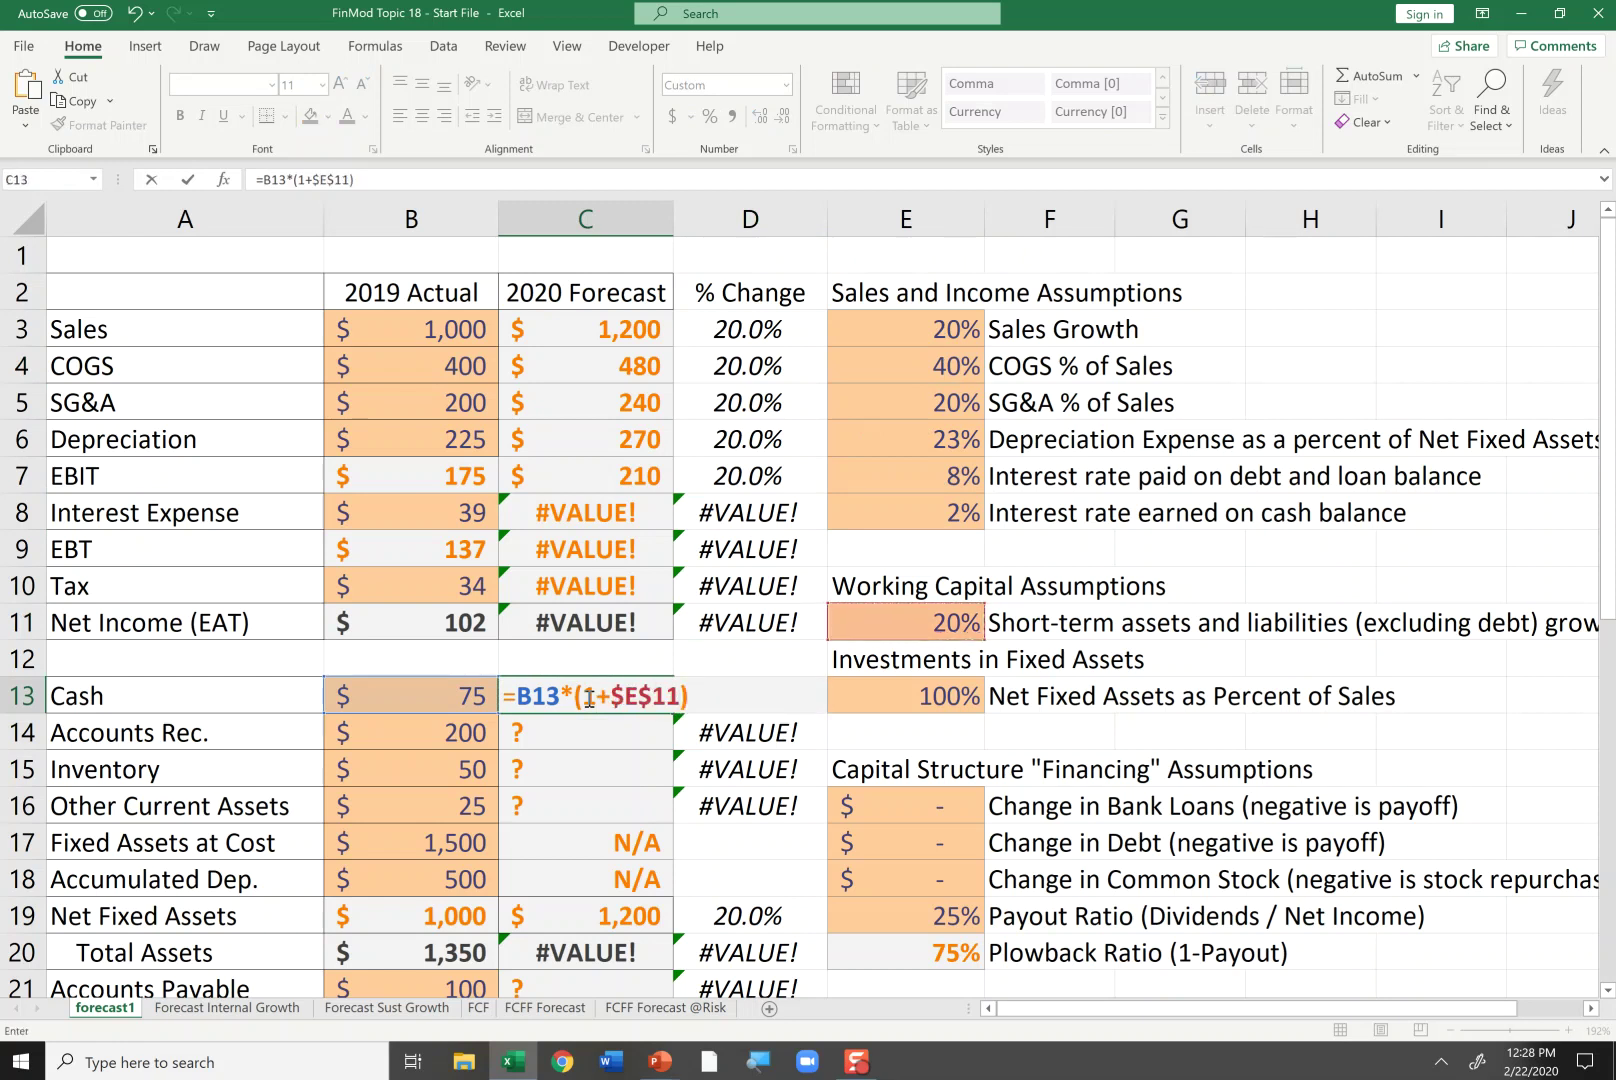
{"action": "key", "text": "Return"}
Step: Copy the cash forecast formula from C13 down to accounts receivable, inventory and other current assets in C14:C16
{"action": "key", "text": "Up"}
{"action": "key", "text": "ctrl+c"}
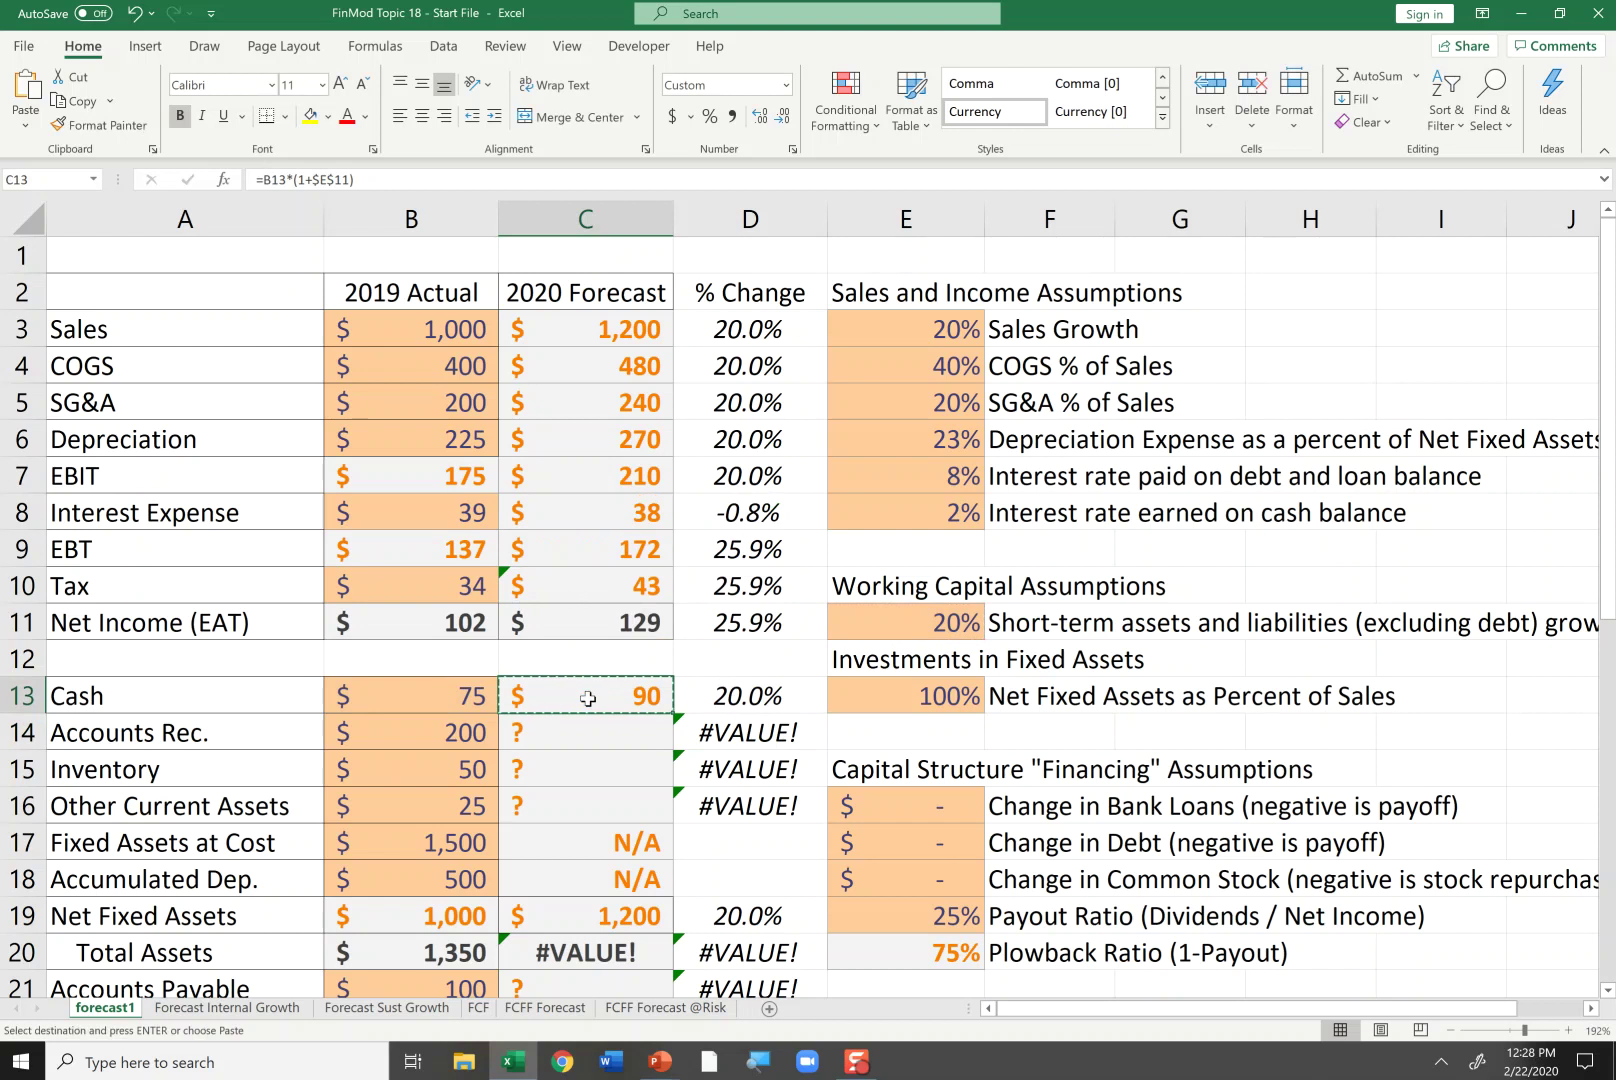
{"action": "key", "text": "shift+Down"}
{"action": "key", "text": "ctrl+v"}
{"action": "key", "text": "shift+Down"}
{"action": "key", "text": "ctrl+v"}
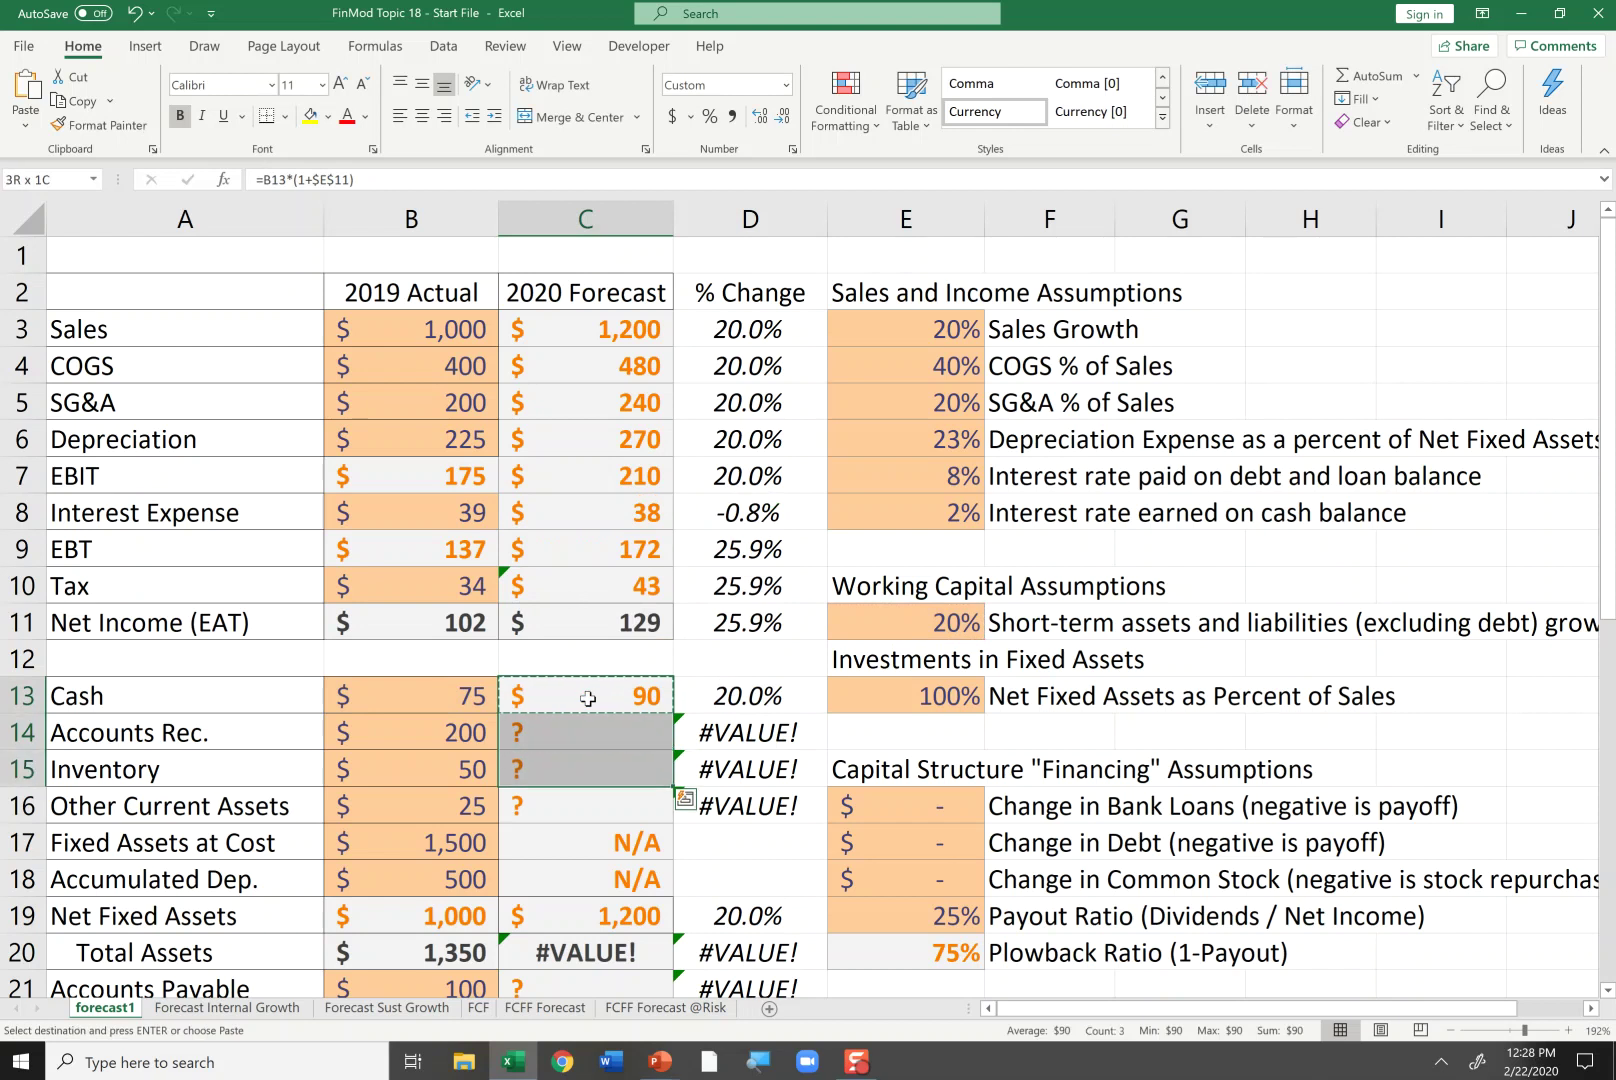
{"action": "key", "text": "shift+Down"}
{"action": "key", "text": "ctrl+v"}
Step: Copy the same working capital growth formula into the 2020 accounts payable cell C21
{"action": "key", "text": "ctrl+c"}
{"action": "key", "text": "Down"}
{"action": "key", "text": "Down"}
{"action": "key", "text": "Down"}
{"action": "key", "text": "Down"}
{"action": "key", "text": "Down"}
{"action": "key", "text": "Down"}
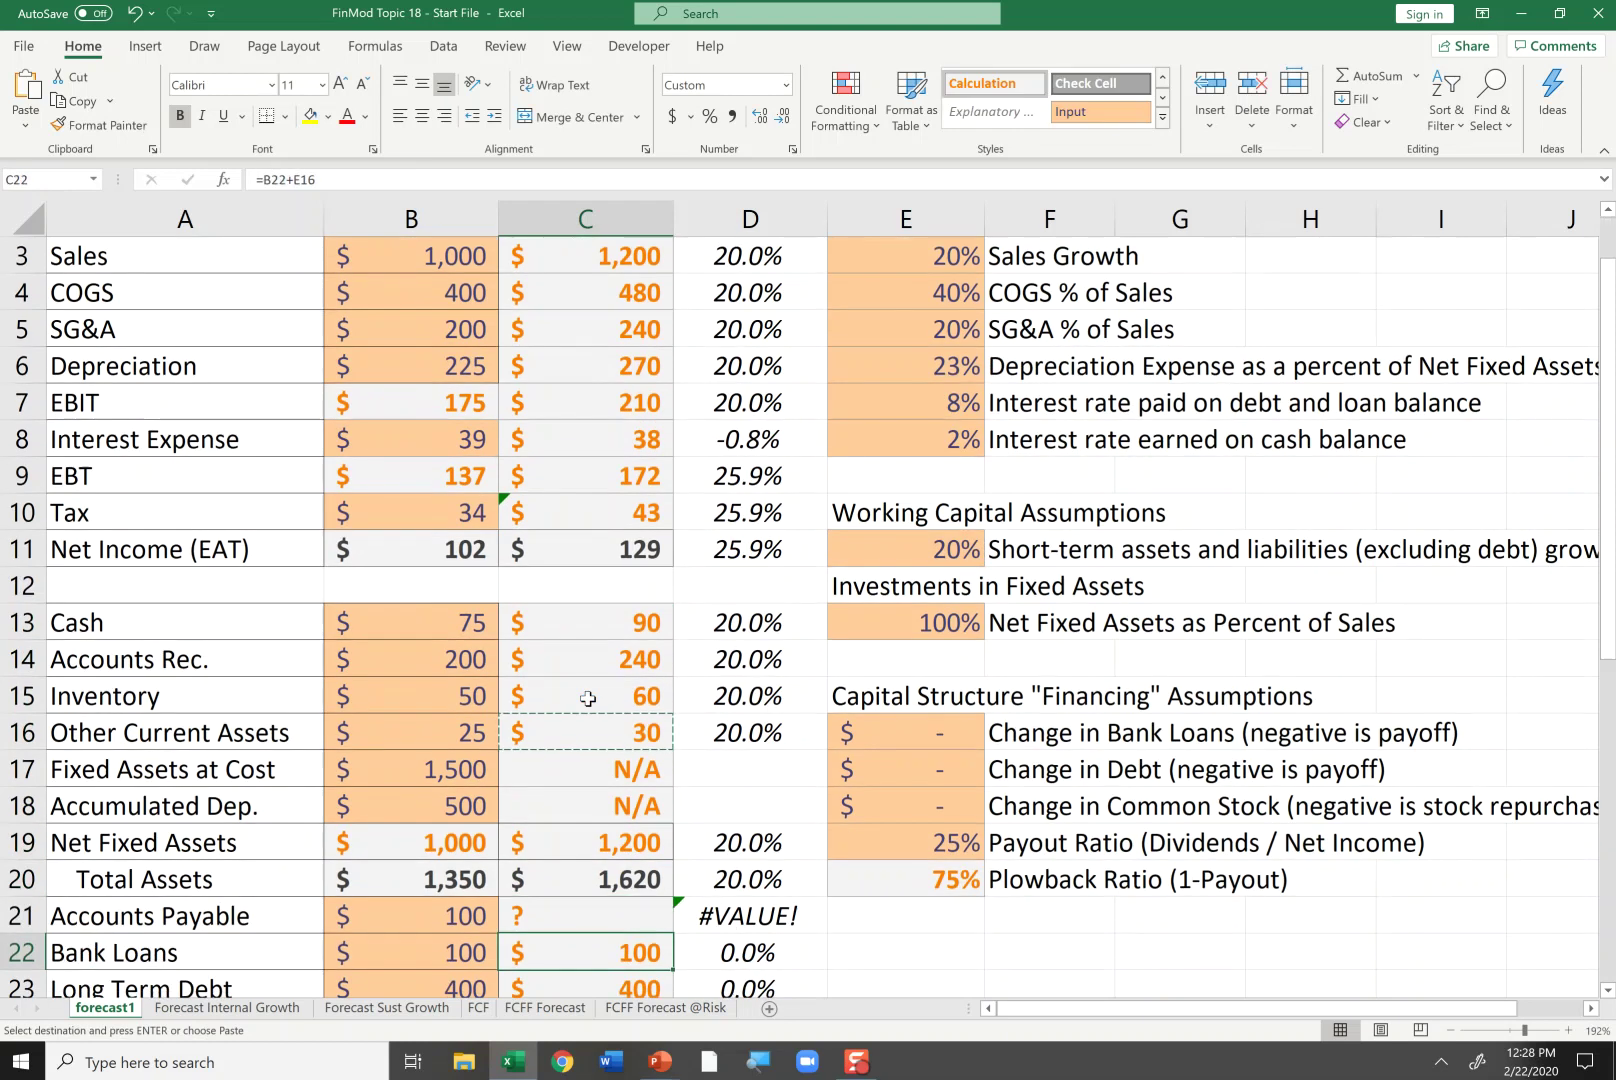
{"action": "key", "text": "Up"}
{"action": "key", "text": "Return"}
Step: Review the copied growth formulas in the current asset rows C13:C16
{"action": "key", "text": "Up"}
{"action": "key", "text": "Up"}
{"action": "key", "text": "Up"}
{"action": "key", "text": "Up"}
{"action": "key", "text": "Up"}
{"action": "key", "text": "Up"}
{"action": "key", "text": "Up"}
{"action": "key", "text": "Up"}
{"action": "key", "text": "Down"}
{"action": "key", "text": "Down"}
{"action": "key", "text": "Down"}
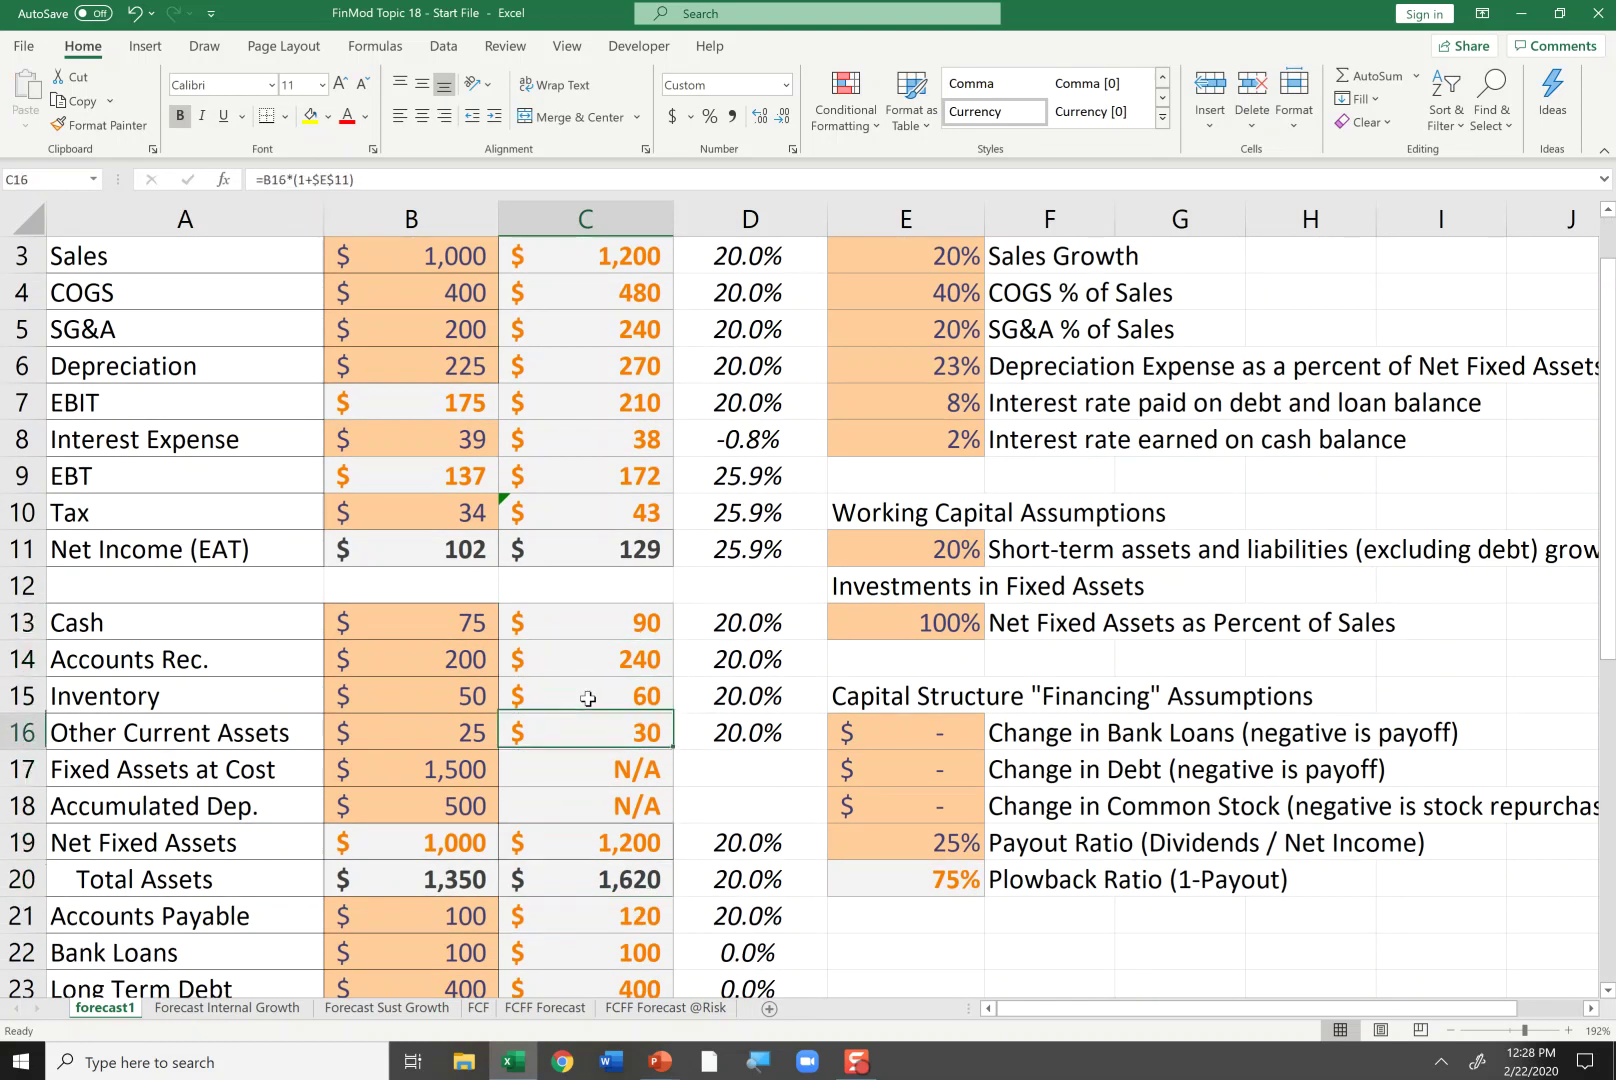
{"action": "key", "text": "Down"}
{"action": "key", "text": "Up"}
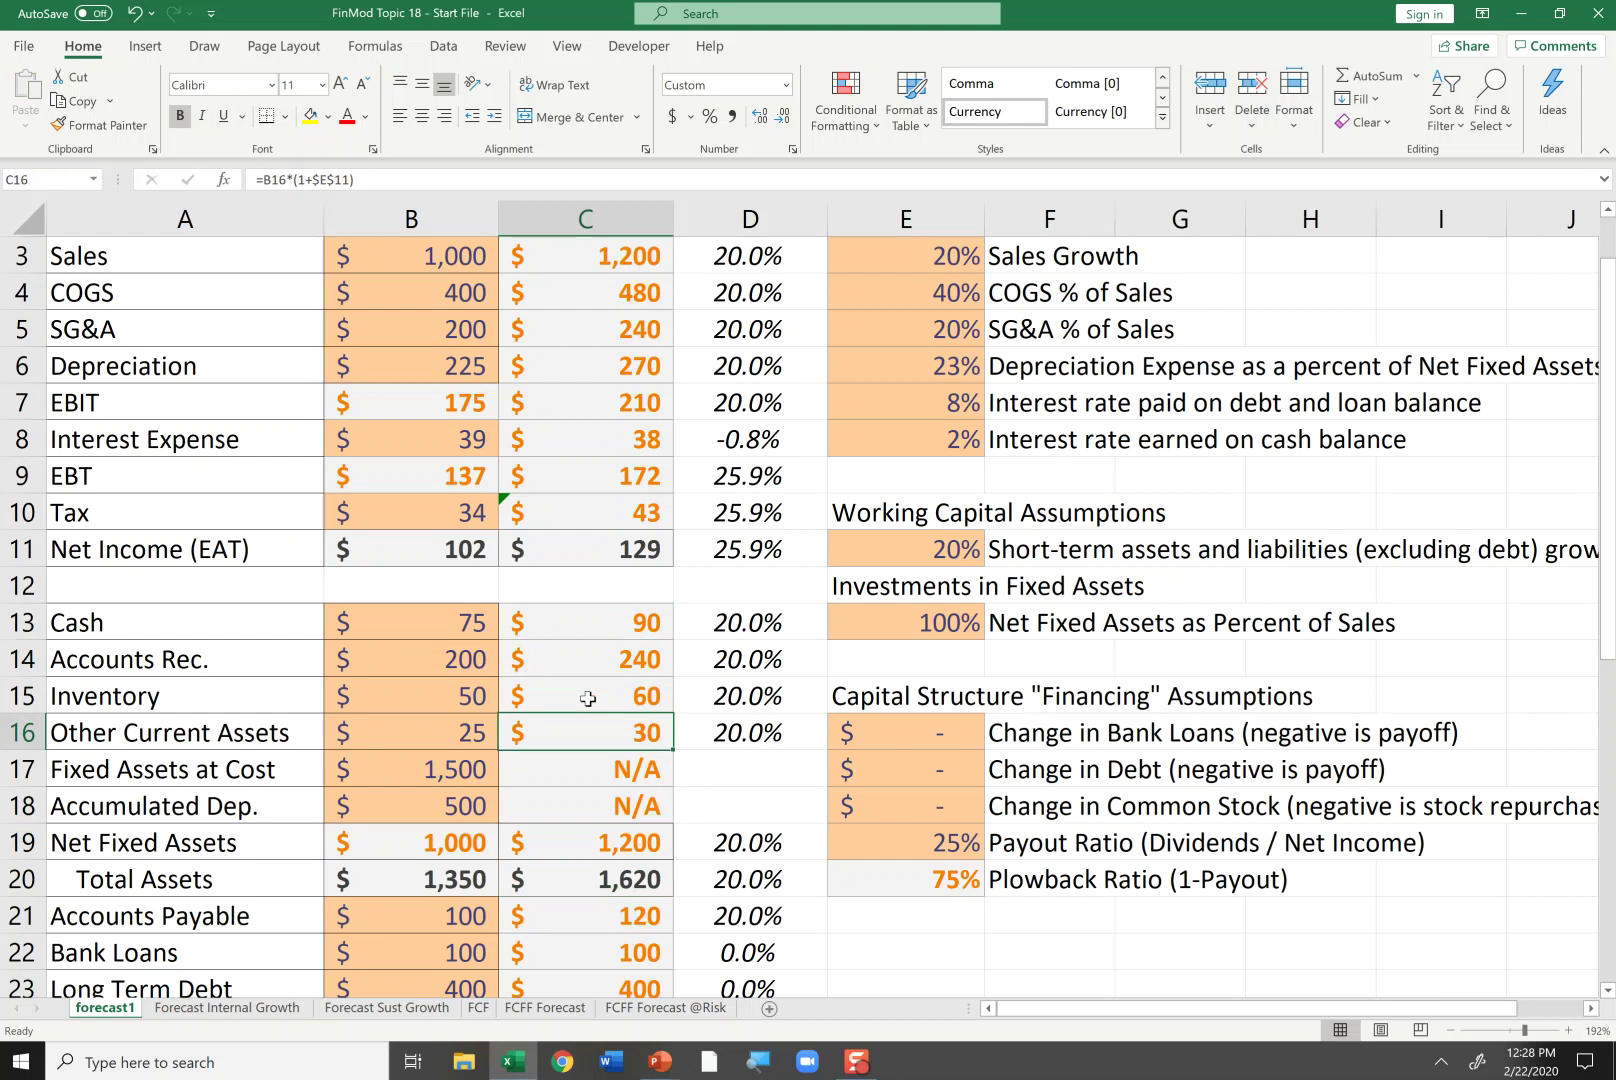
Step: Review the working capital, fixed asset and financing assumptions in E11:E19, as well as the Fixed Assets at Cost row
{"action": "key", "text": "Right"}
{"action": "key", "text": "Up"}
{"action": "key", "text": "Right"}
{"action": "key", "text": "Up"}
{"action": "key", "text": "Up"}
{"action": "key", "text": "Up"}
{"action": "key", "text": "Up"}
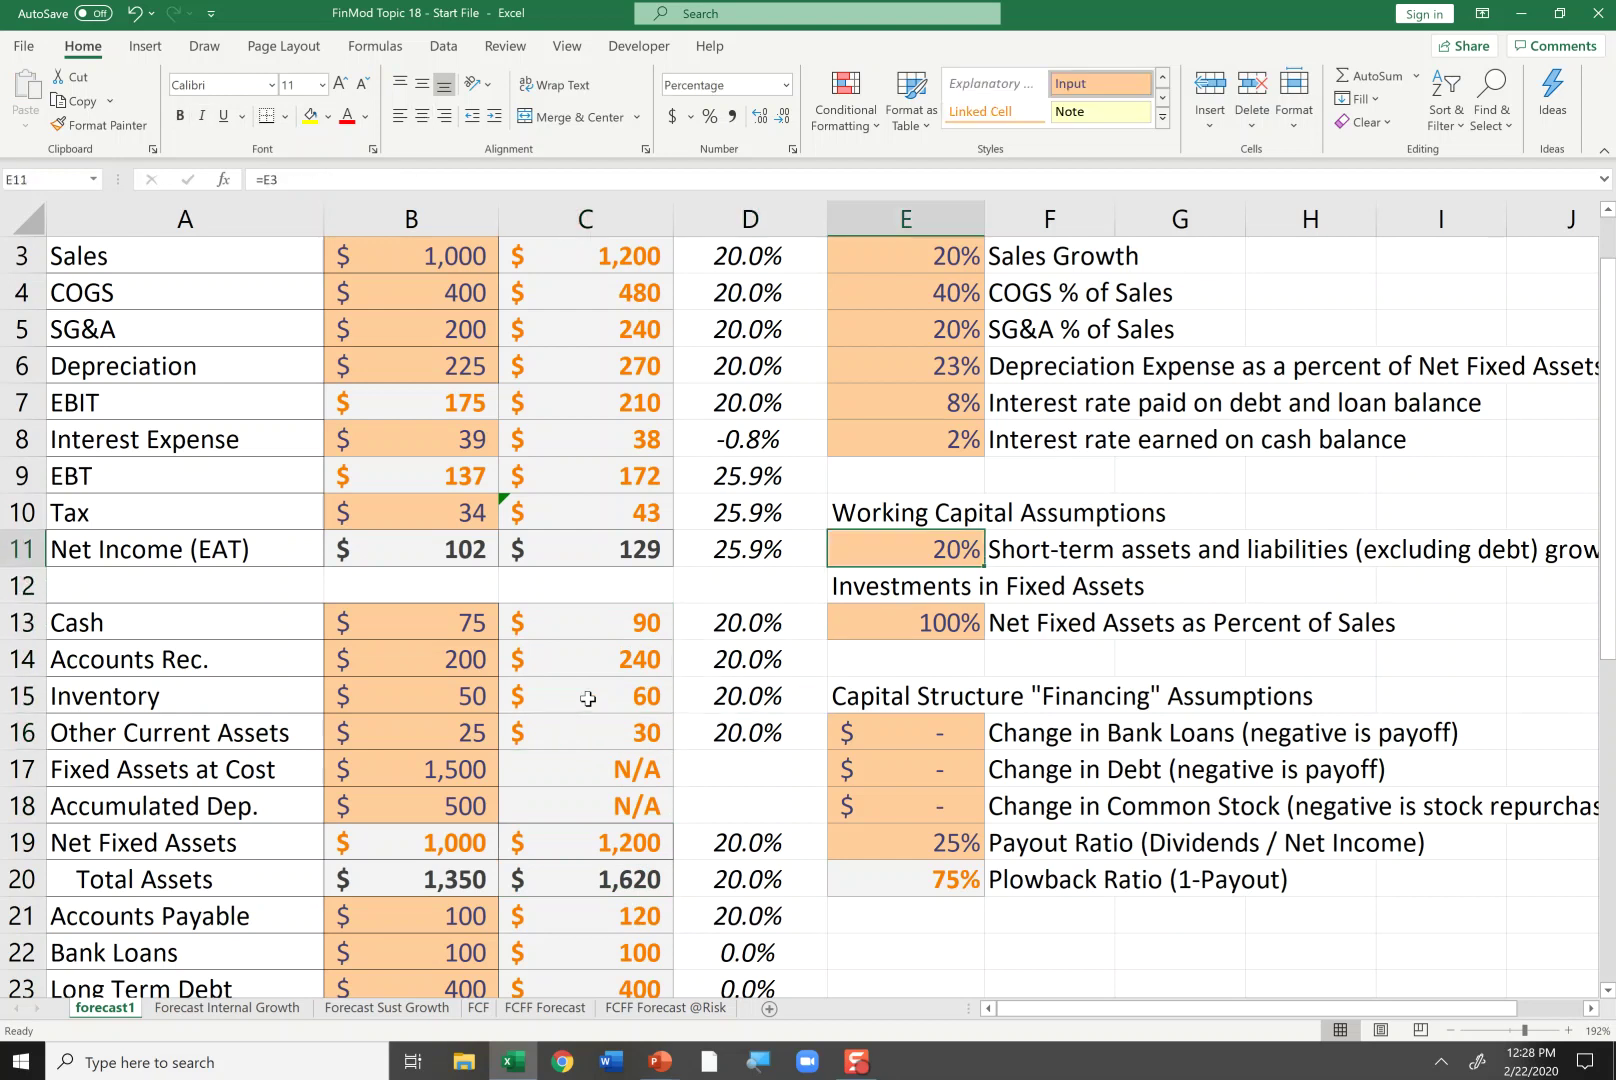
{"action": "key", "text": "Down"}
{"action": "key", "text": "Down"}
{"action": "key", "text": "Down"}
{"action": "key", "text": "Down"}
{"action": "key", "text": "Down"}
{"action": "key", "text": "Down"}
{"action": "key", "text": "Down"}
{"action": "key", "text": "Down"}
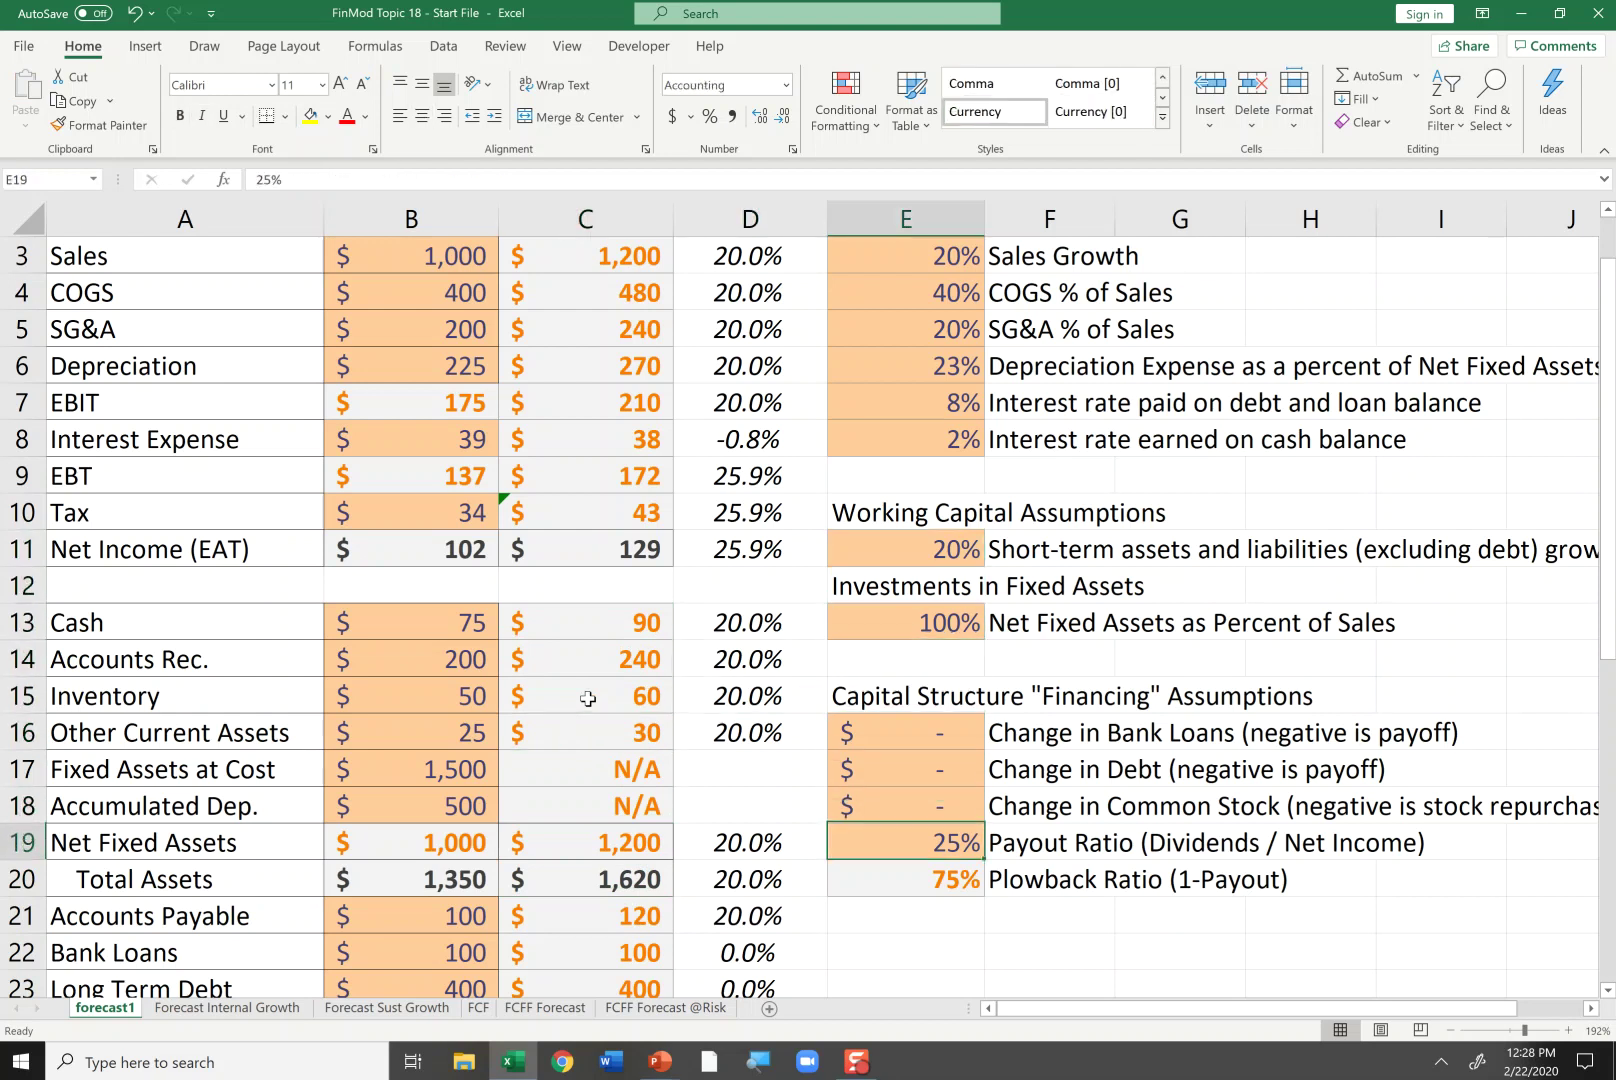
{"action": "key", "text": "Left"}
{"action": "key", "text": "Left"}
{"action": "key", "text": "Up"}
{"action": "key", "text": "Left"}
{"action": "key", "text": "Left"}
{"action": "key", "text": "Up"}
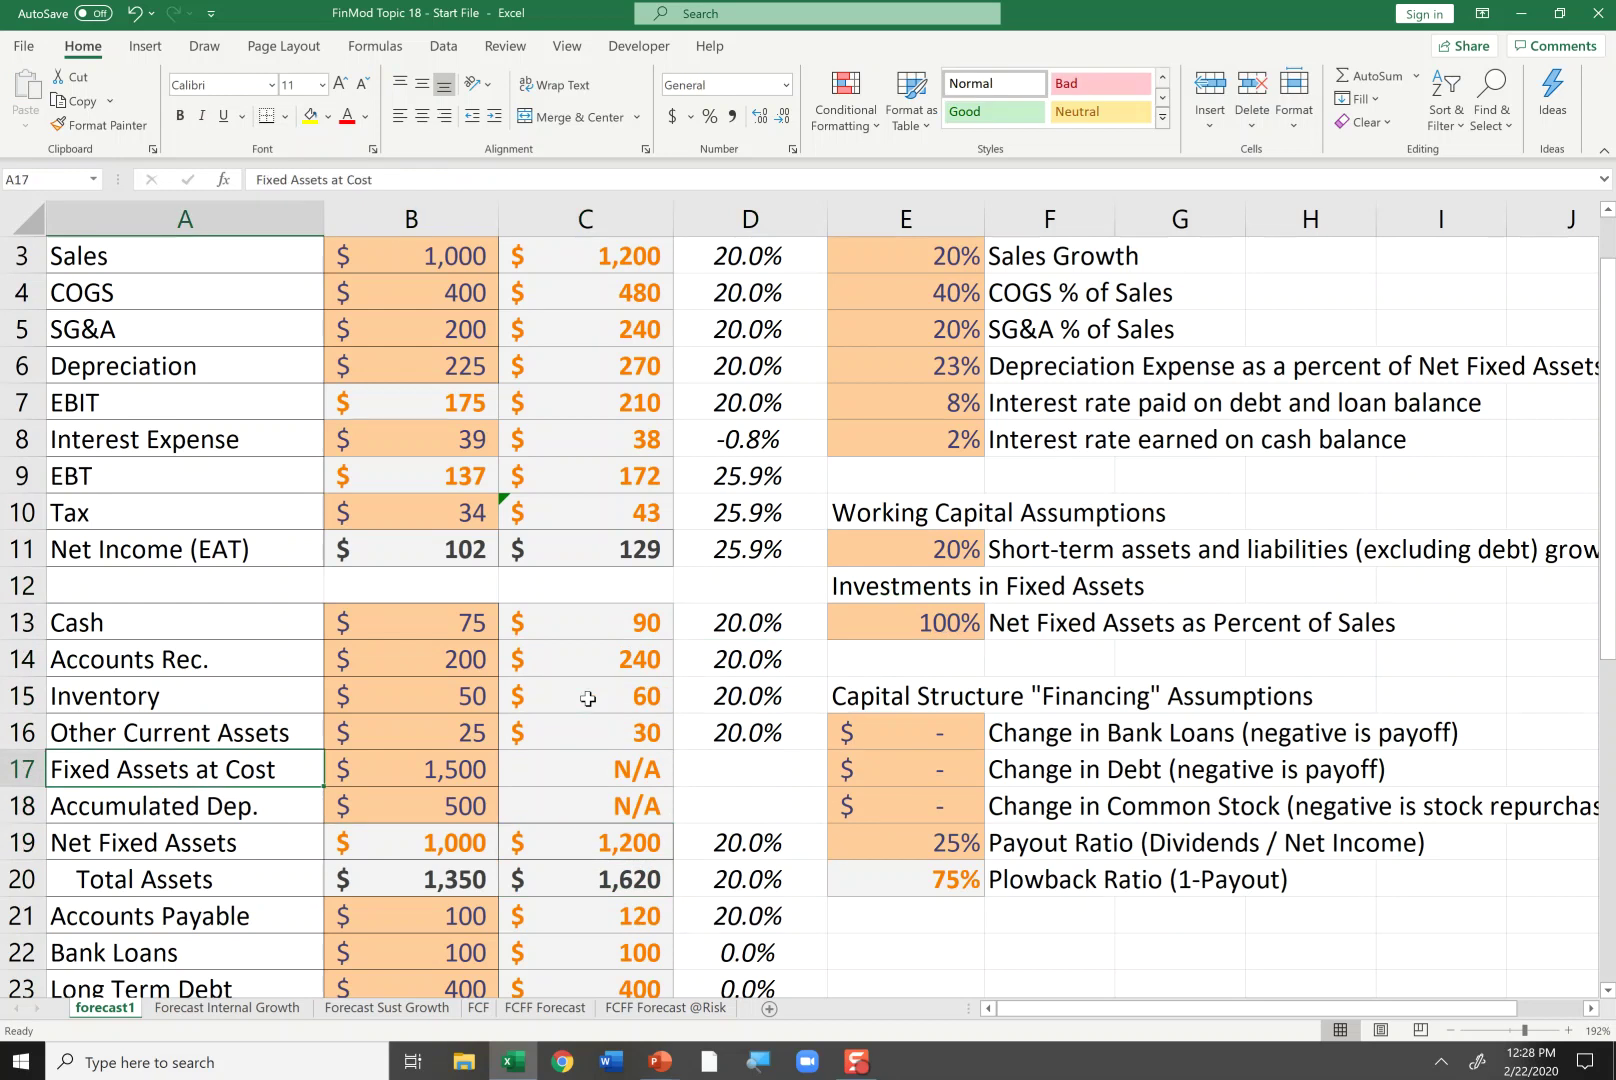
Step: Inspect how 2019 net fixed assets in B19 is calculated from fixed assets at cost and accumulated depreciation
{"action": "key", "text": "Down"}
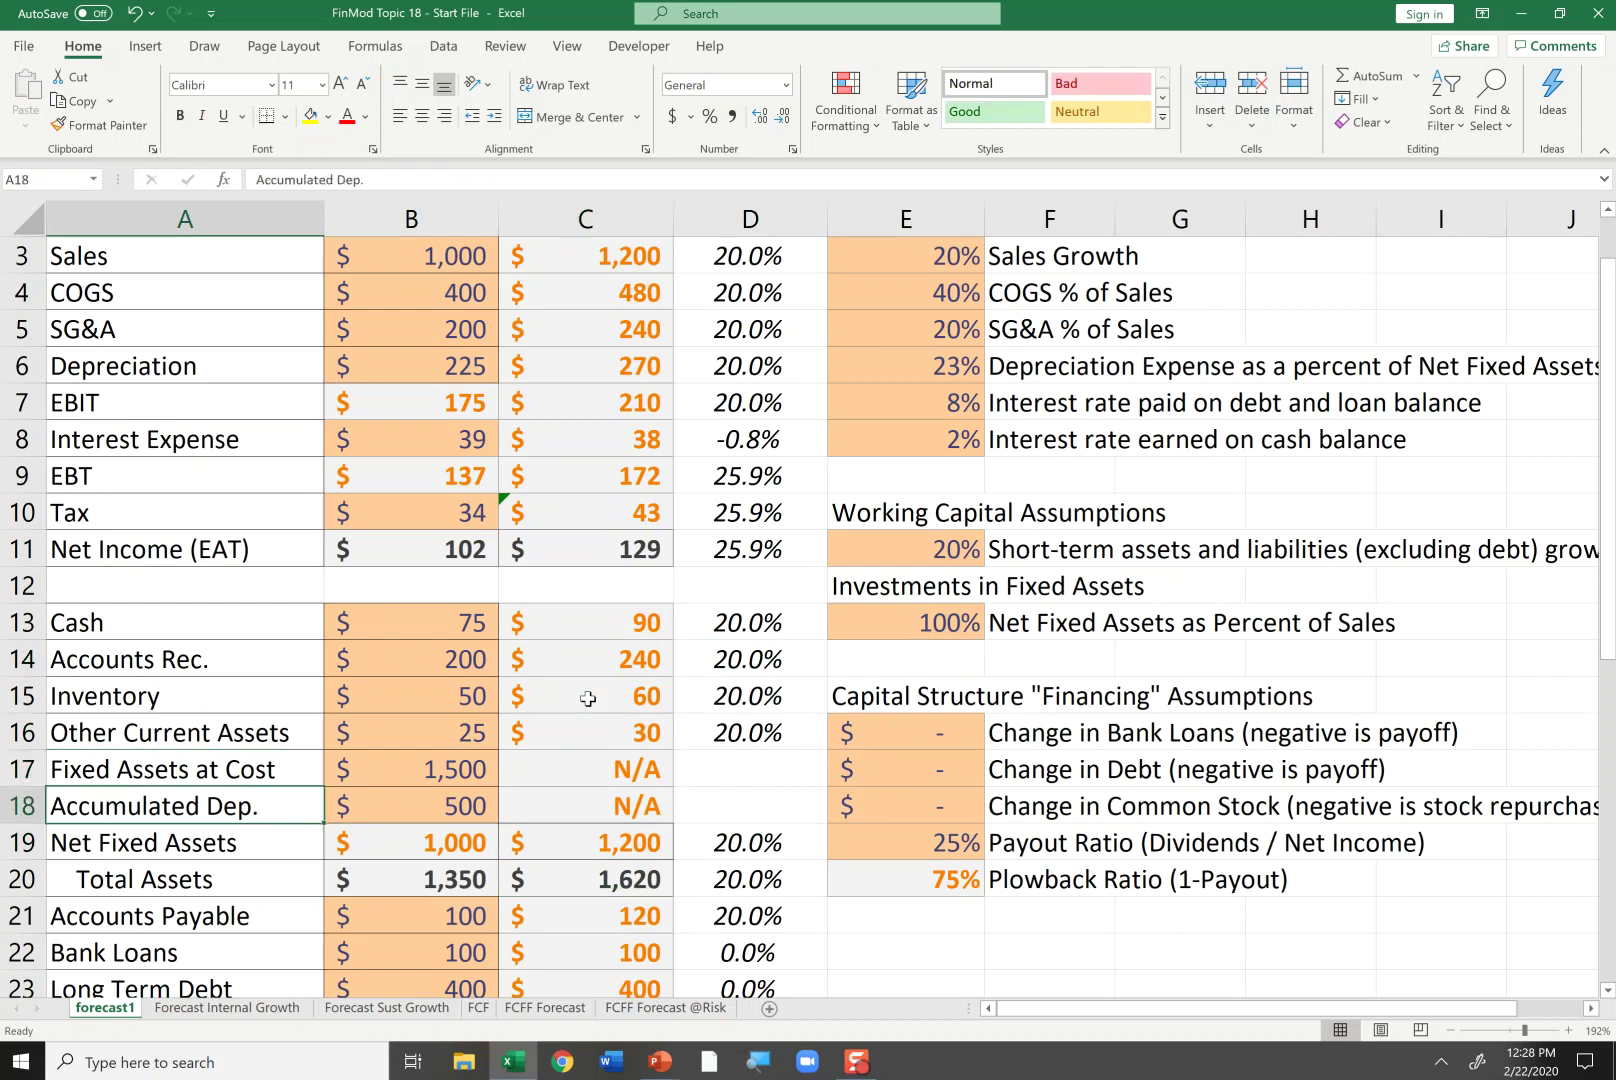
{"action": "key", "text": "Down"}
{"action": "key", "text": "Up"}
{"action": "key", "text": "Down"}
{"action": "key", "text": "Right"}
{"action": "key", "text": "Right"}
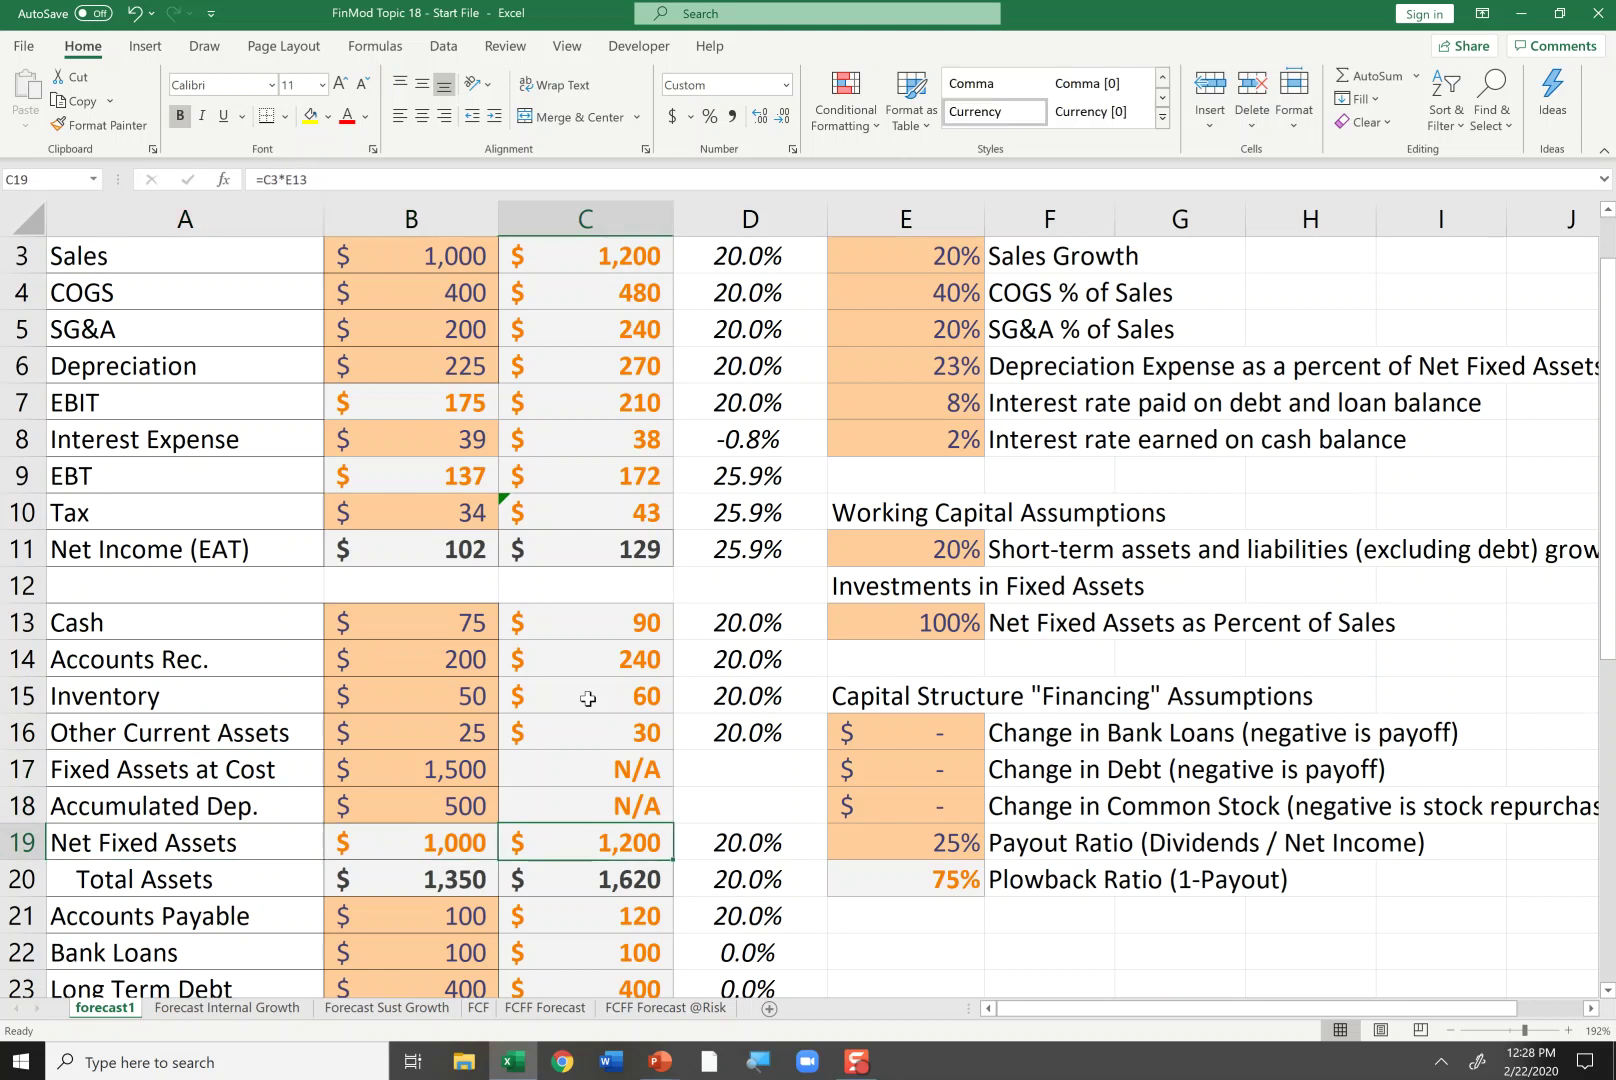
{"action": "key", "text": "Left"}
{"action": "key", "text": "F2"}
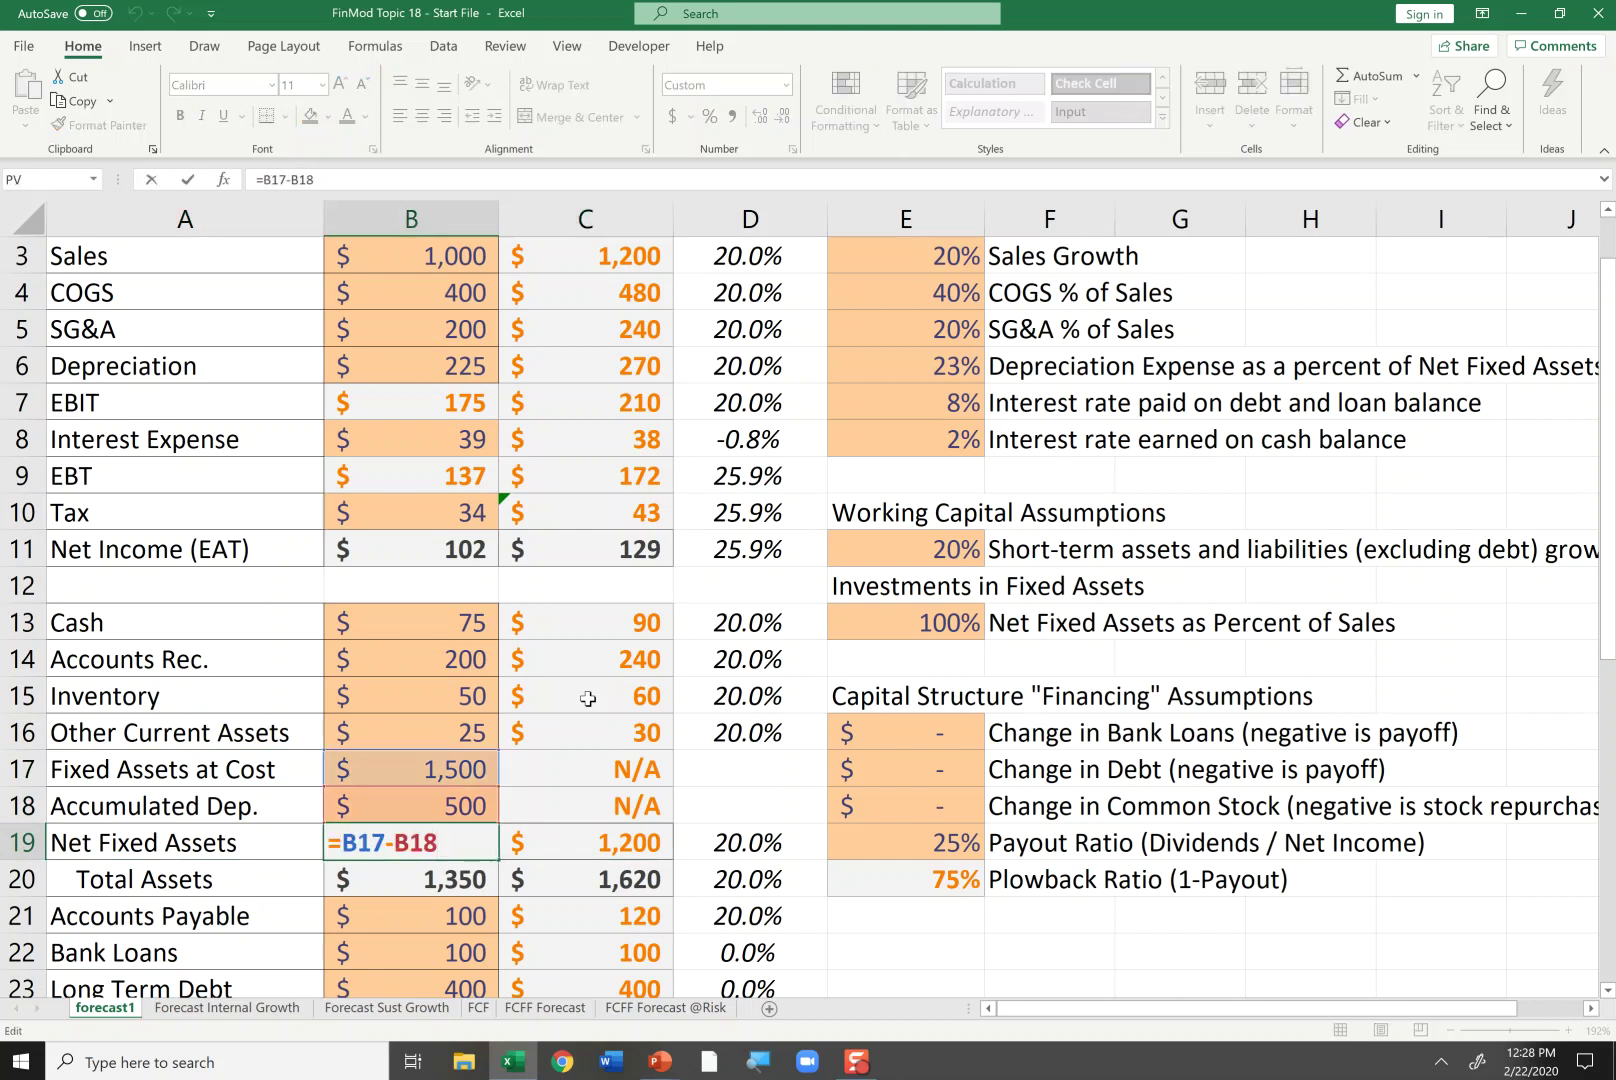
{"action": "key", "text": "Escape"}
Step: Check the 2020 net fixed assets formula in C19 against forecast sales and the percent-of-sales assumption in E13
{"action": "key", "text": "Right"}
{"action": "key", "text": "F2"}
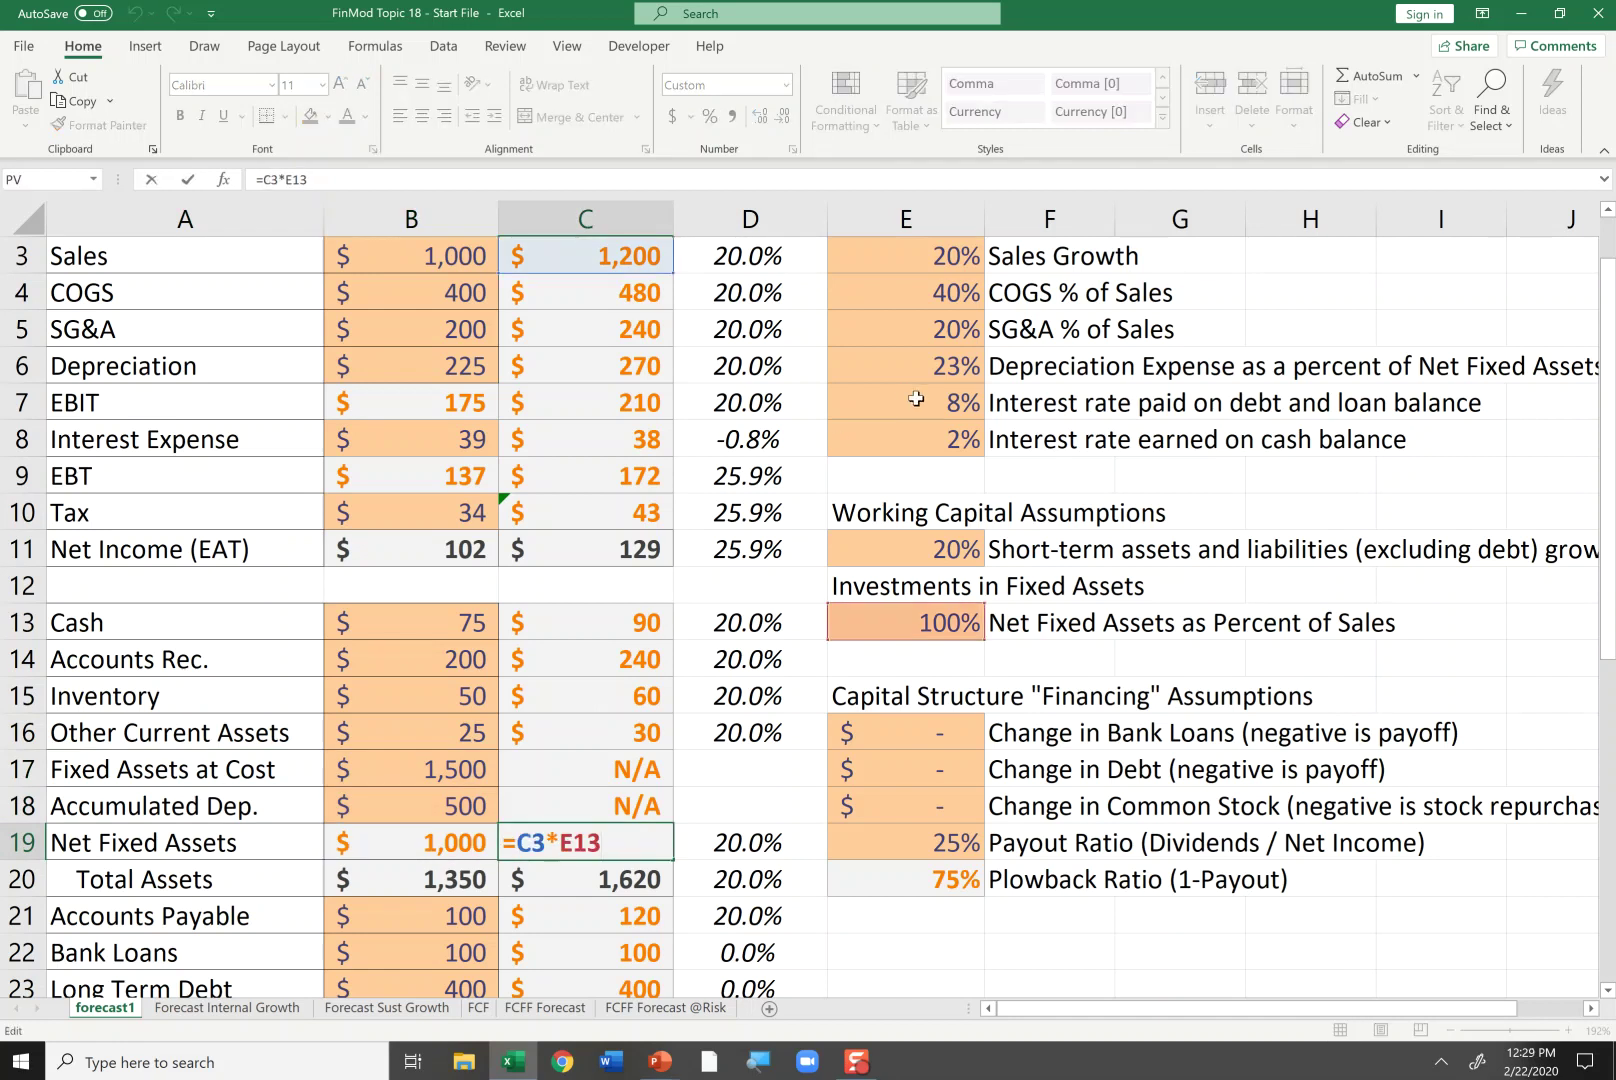
{"action": "key", "text": "Escape"}
{"action": "key", "text": "F2"}
{"action": "scroll", "coordinate": [950, 640], "scroll_direction": "up", "scroll_amount": 1}
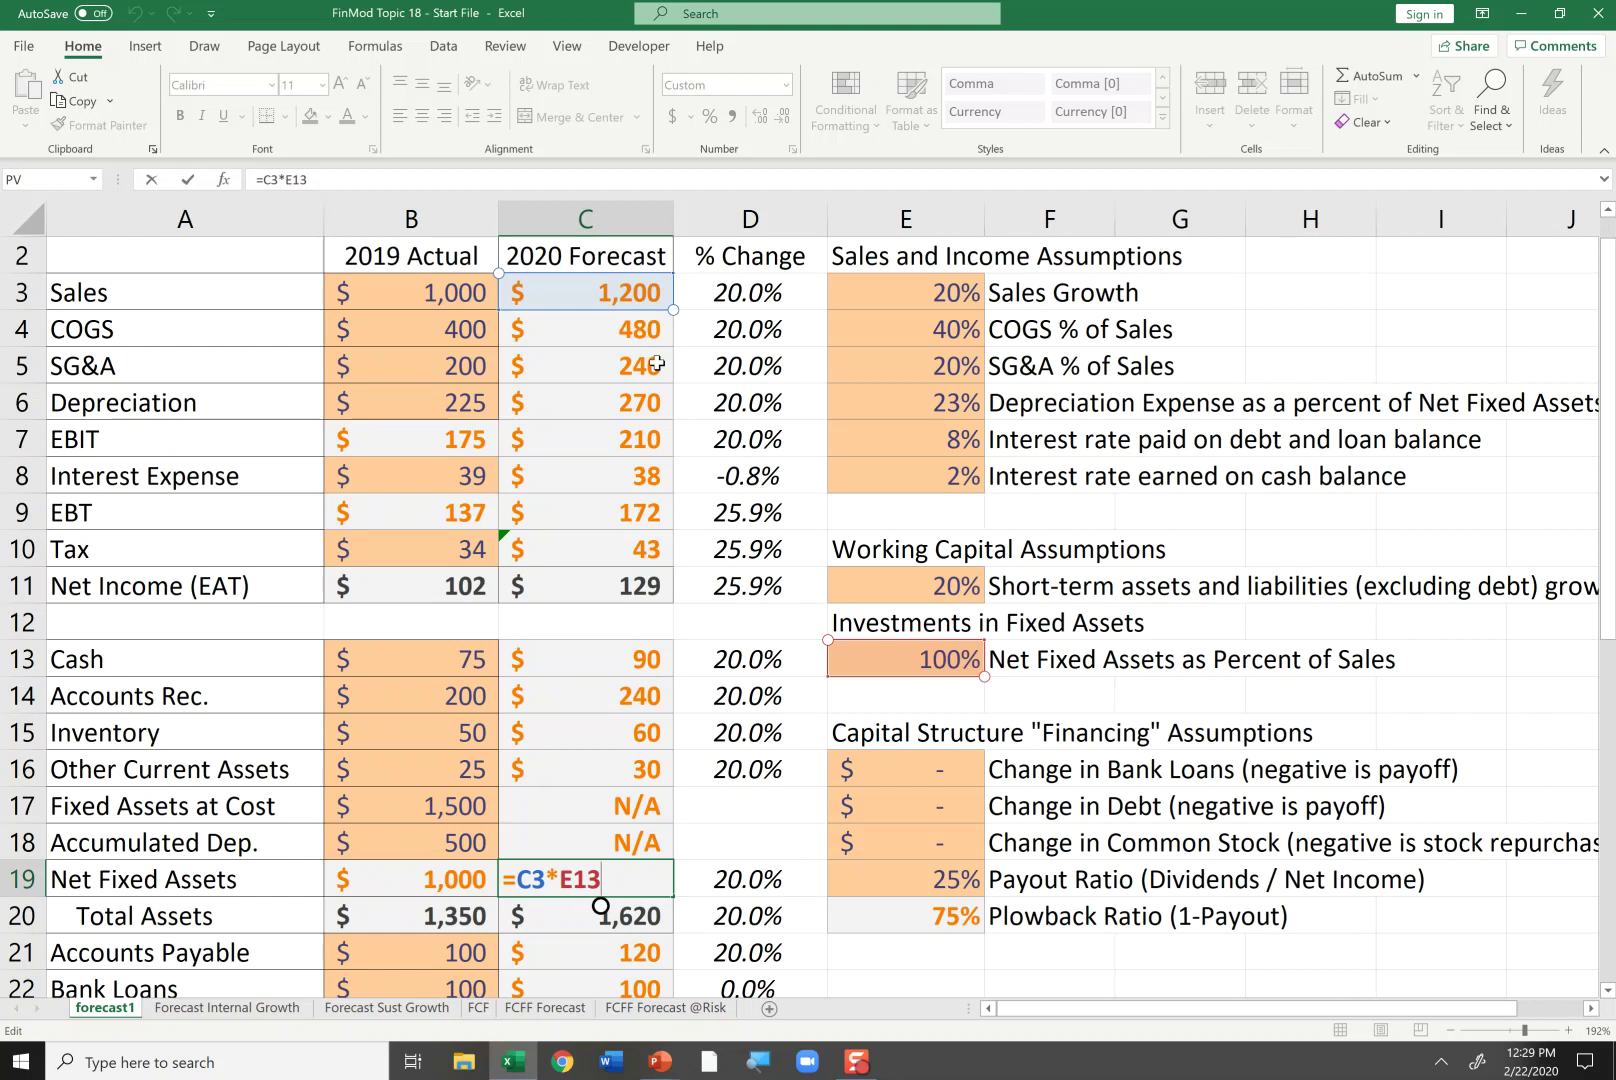
{"action": "key", "text": "ctrl+Return"}
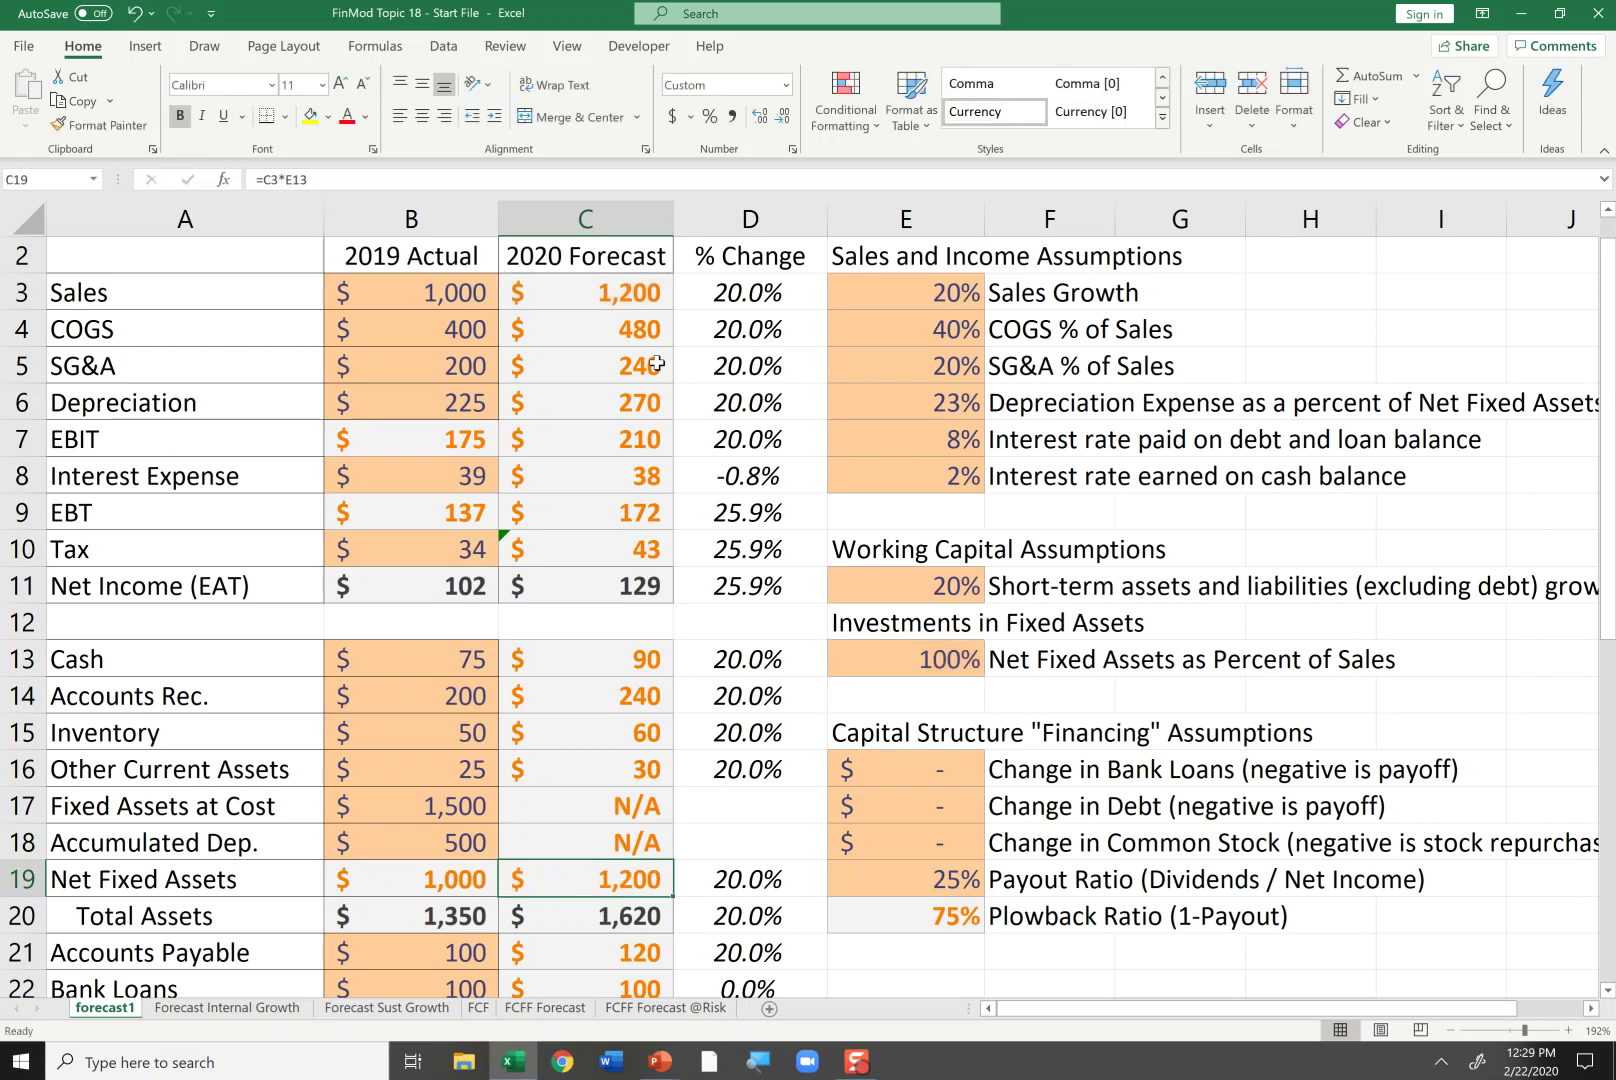
Step: Check the 2020 accounts payable formula in C21 and its reference to the working capital growth assumption
{"action": "key", "text": "Down"}
{"action": "key", "text": "Down"}
{"action": "key", "text": "Down"}
{"action": "key", "text": "Down"}
{"action": "key", "text": "Down"}
{"action": "key", "text": "Down"}
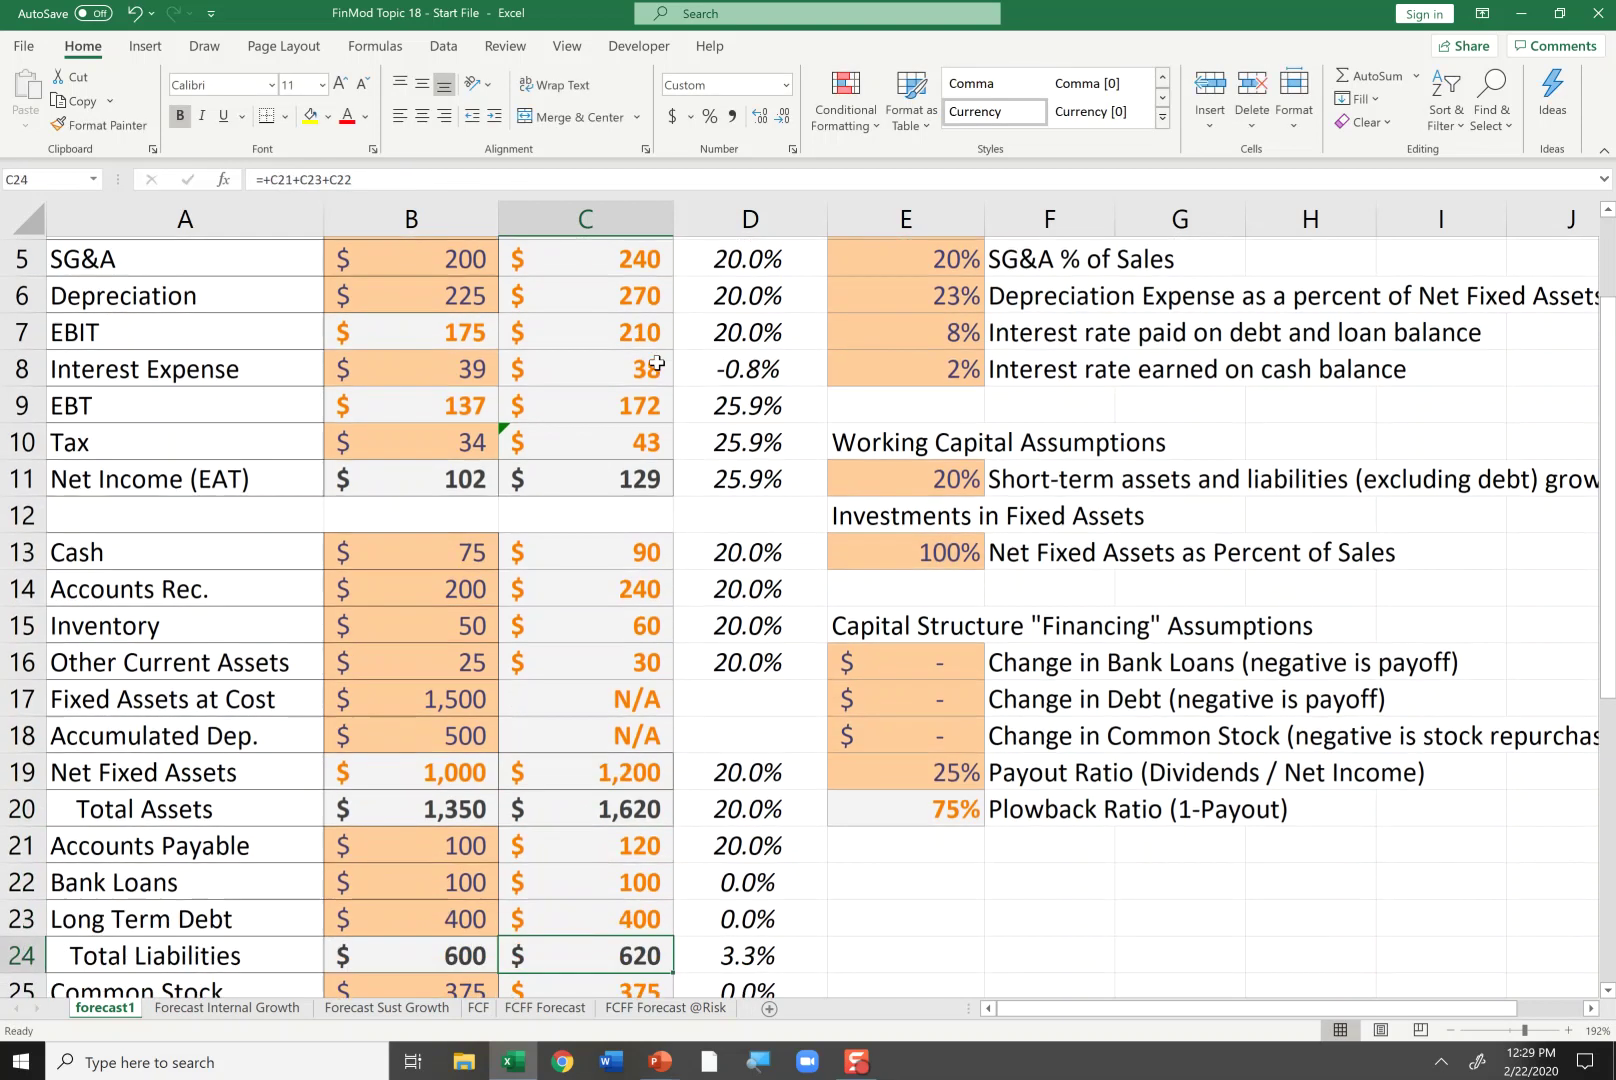
{"action": "key", "text": "Up"}
{"action": "key", "text": "Up"}
{"action": "key", "text": "Up"}
{"action": "key", "text": "Up"}
{"action": "key", "text": "F2"}
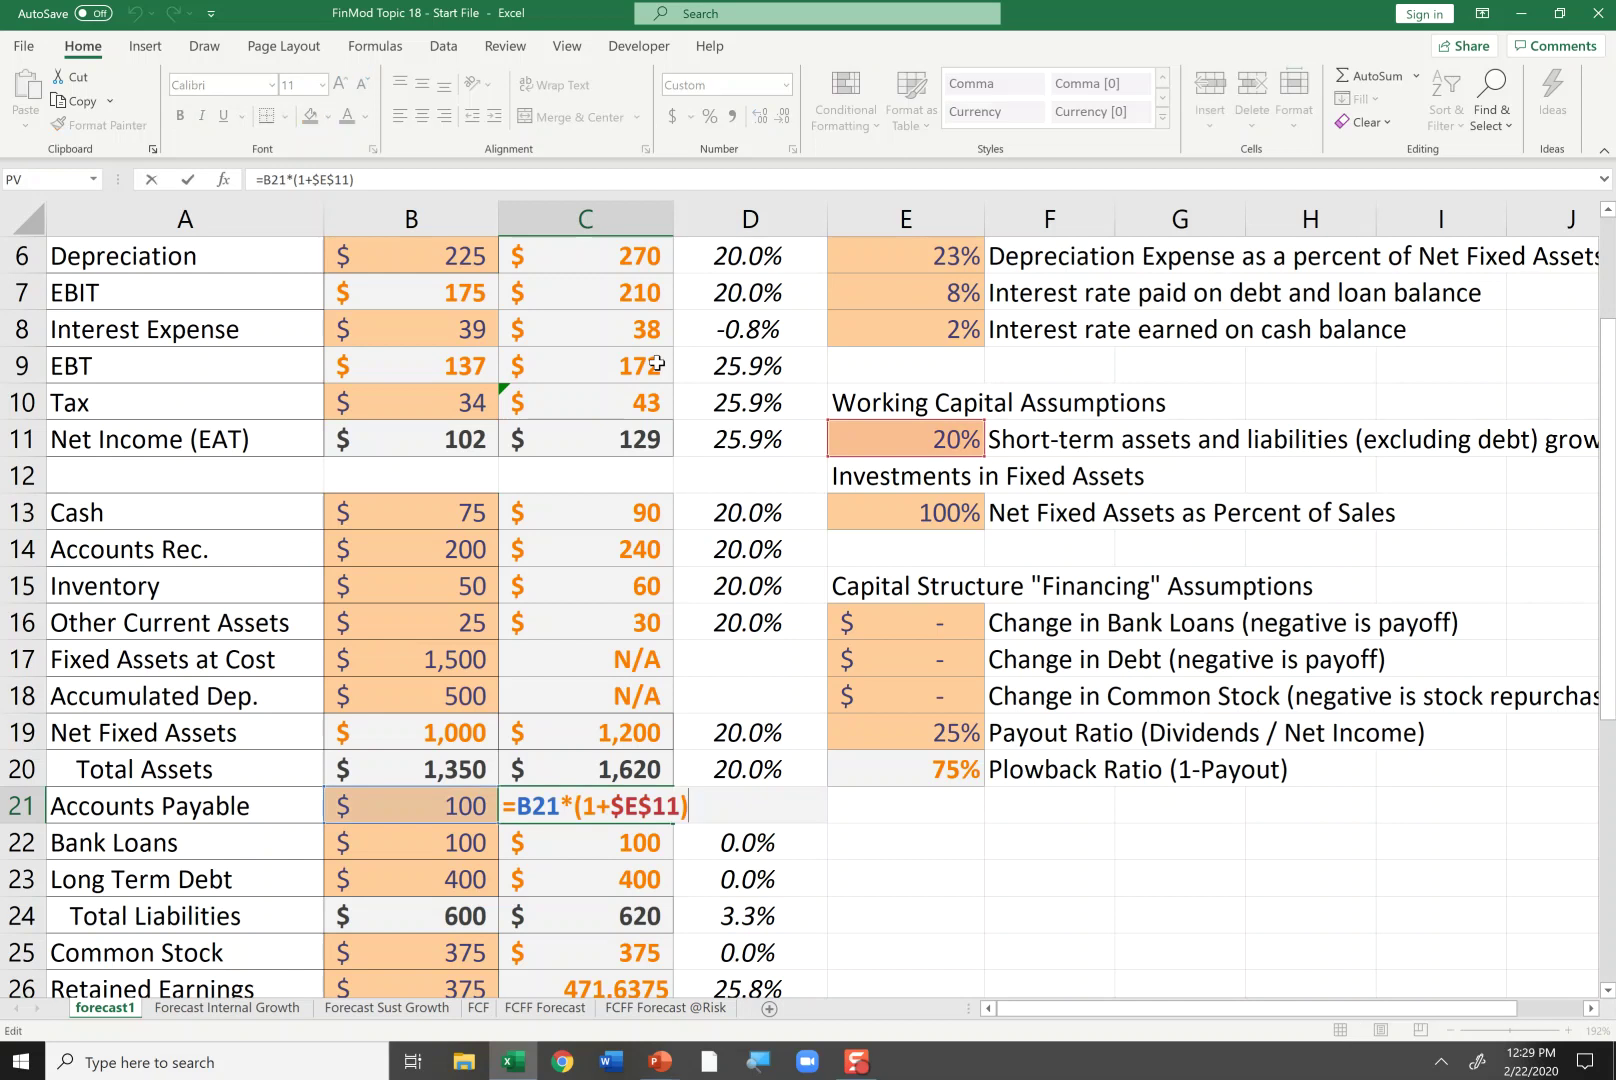
{"action": "key", "text": "Return"}
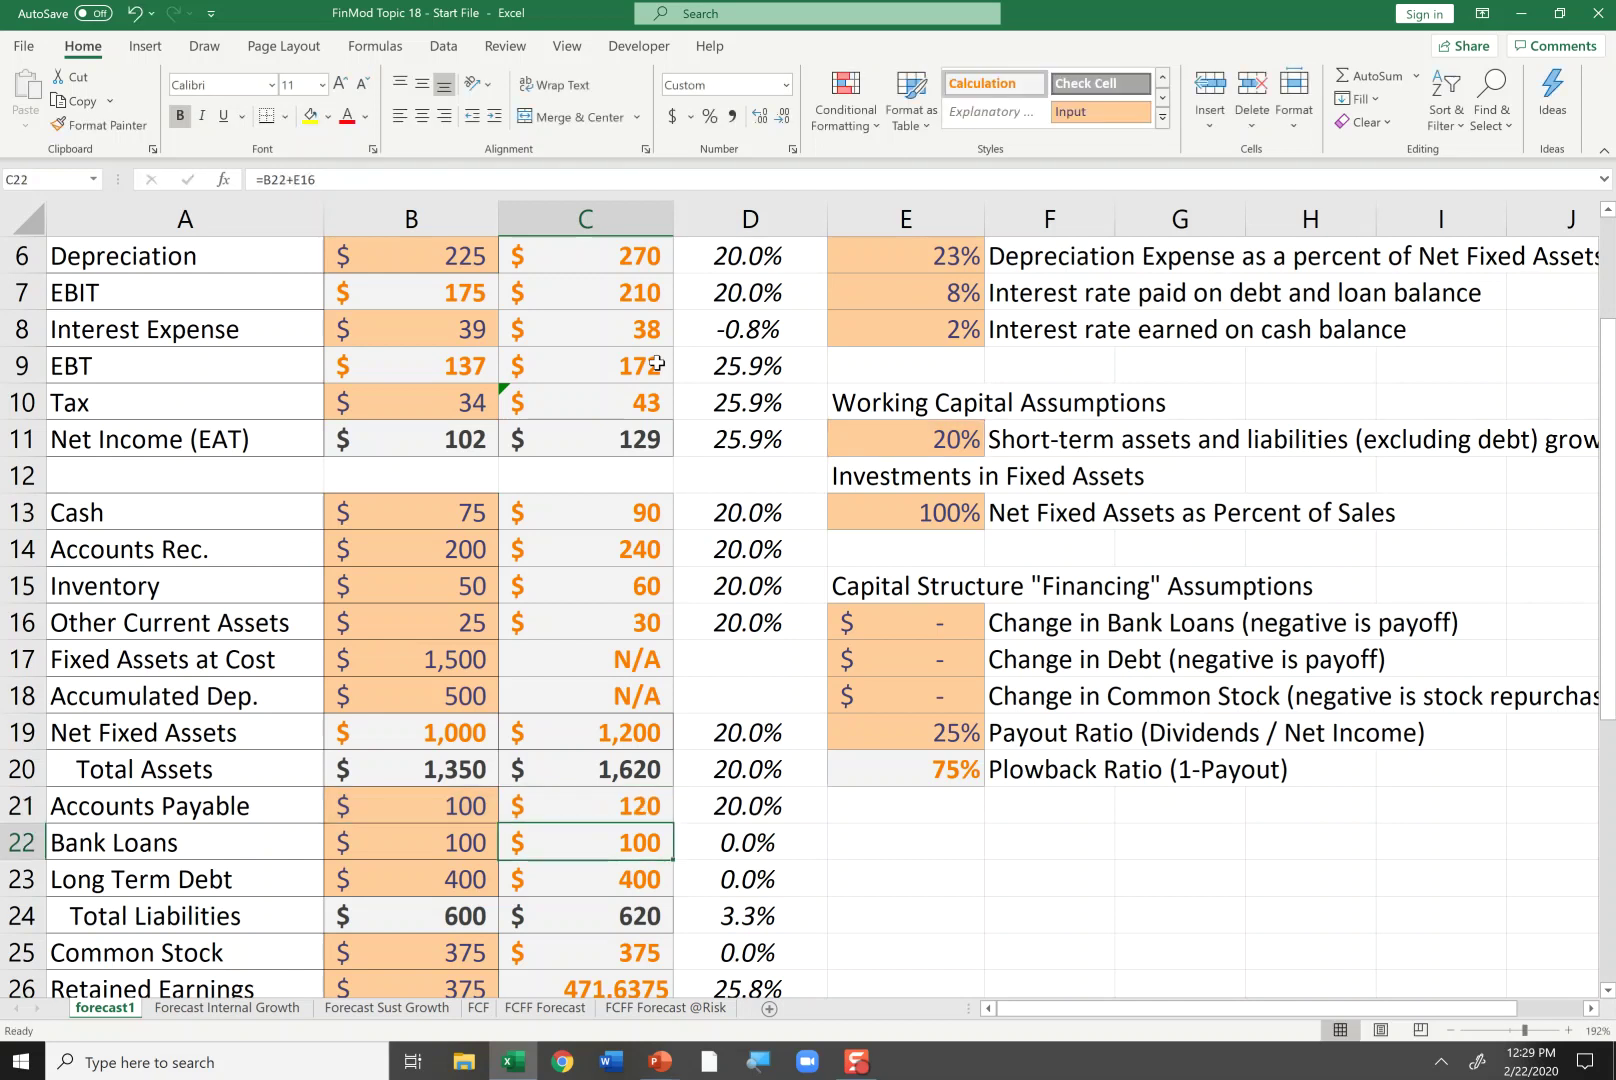
Step: Trace the 2020 bank loans, long-term debt and common stock formulas in C22, C23 and C25 to their financing assumptions
{"action": "key", "text": "F2"}
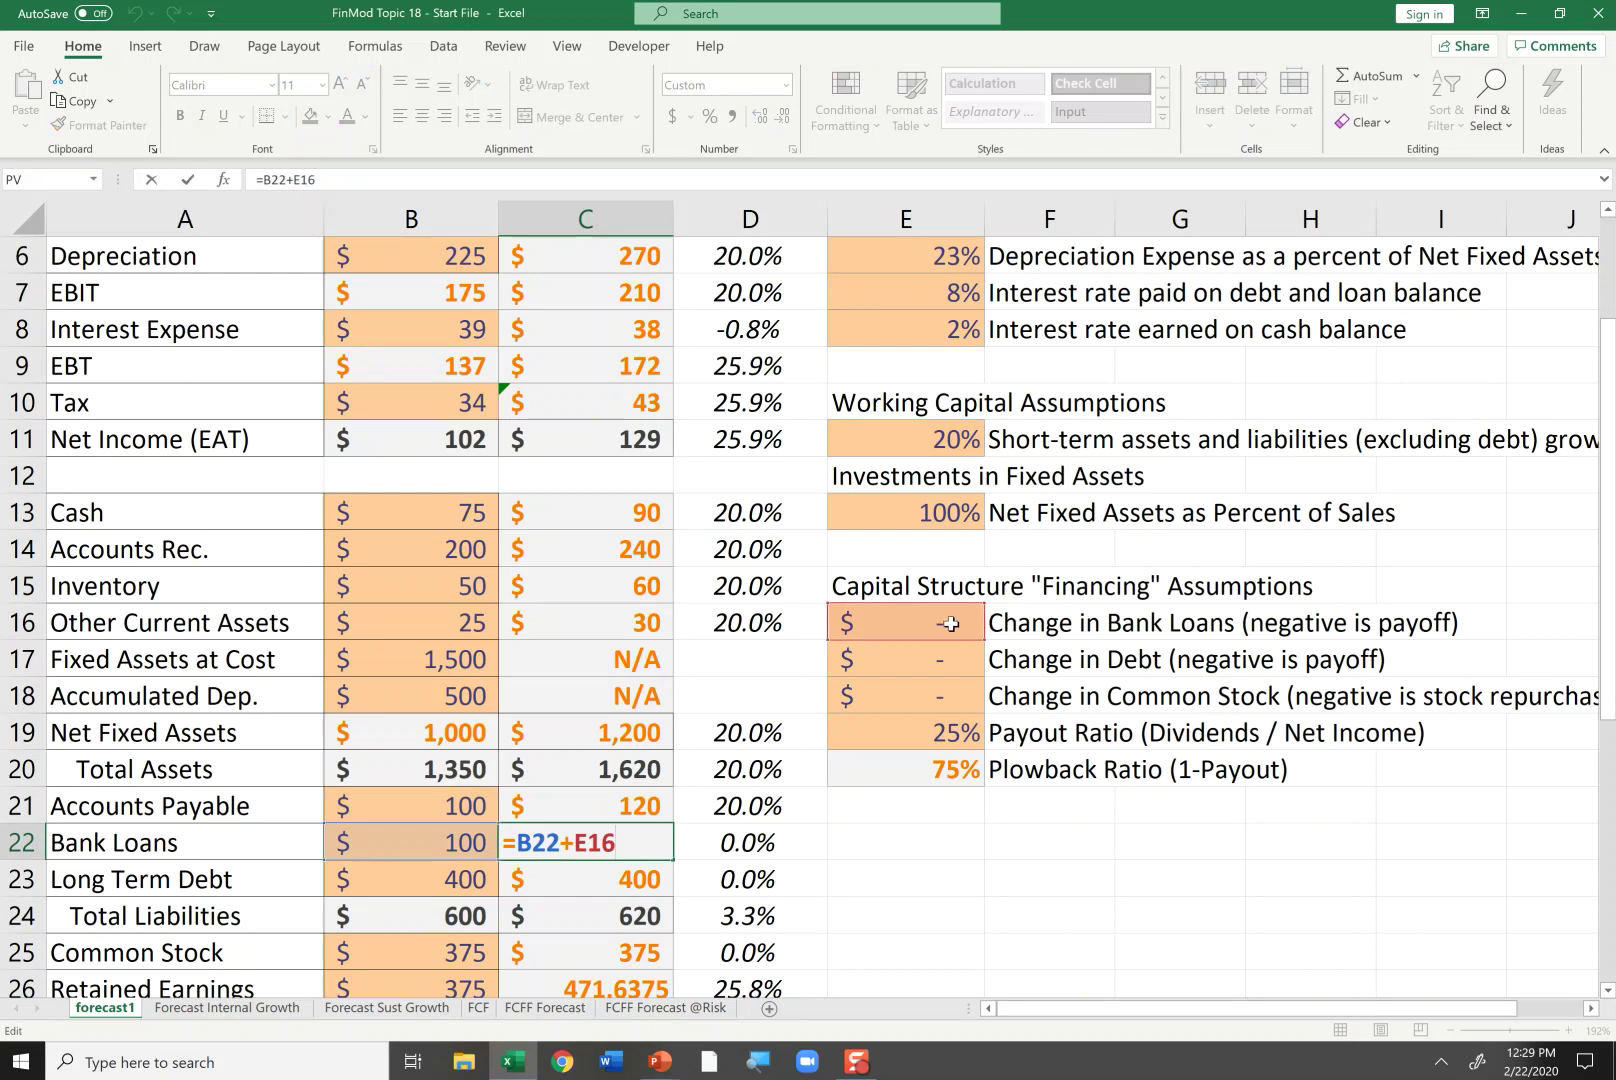
{"action": "key", "text": "Return"}
{"action": "key", "text": "F2"}
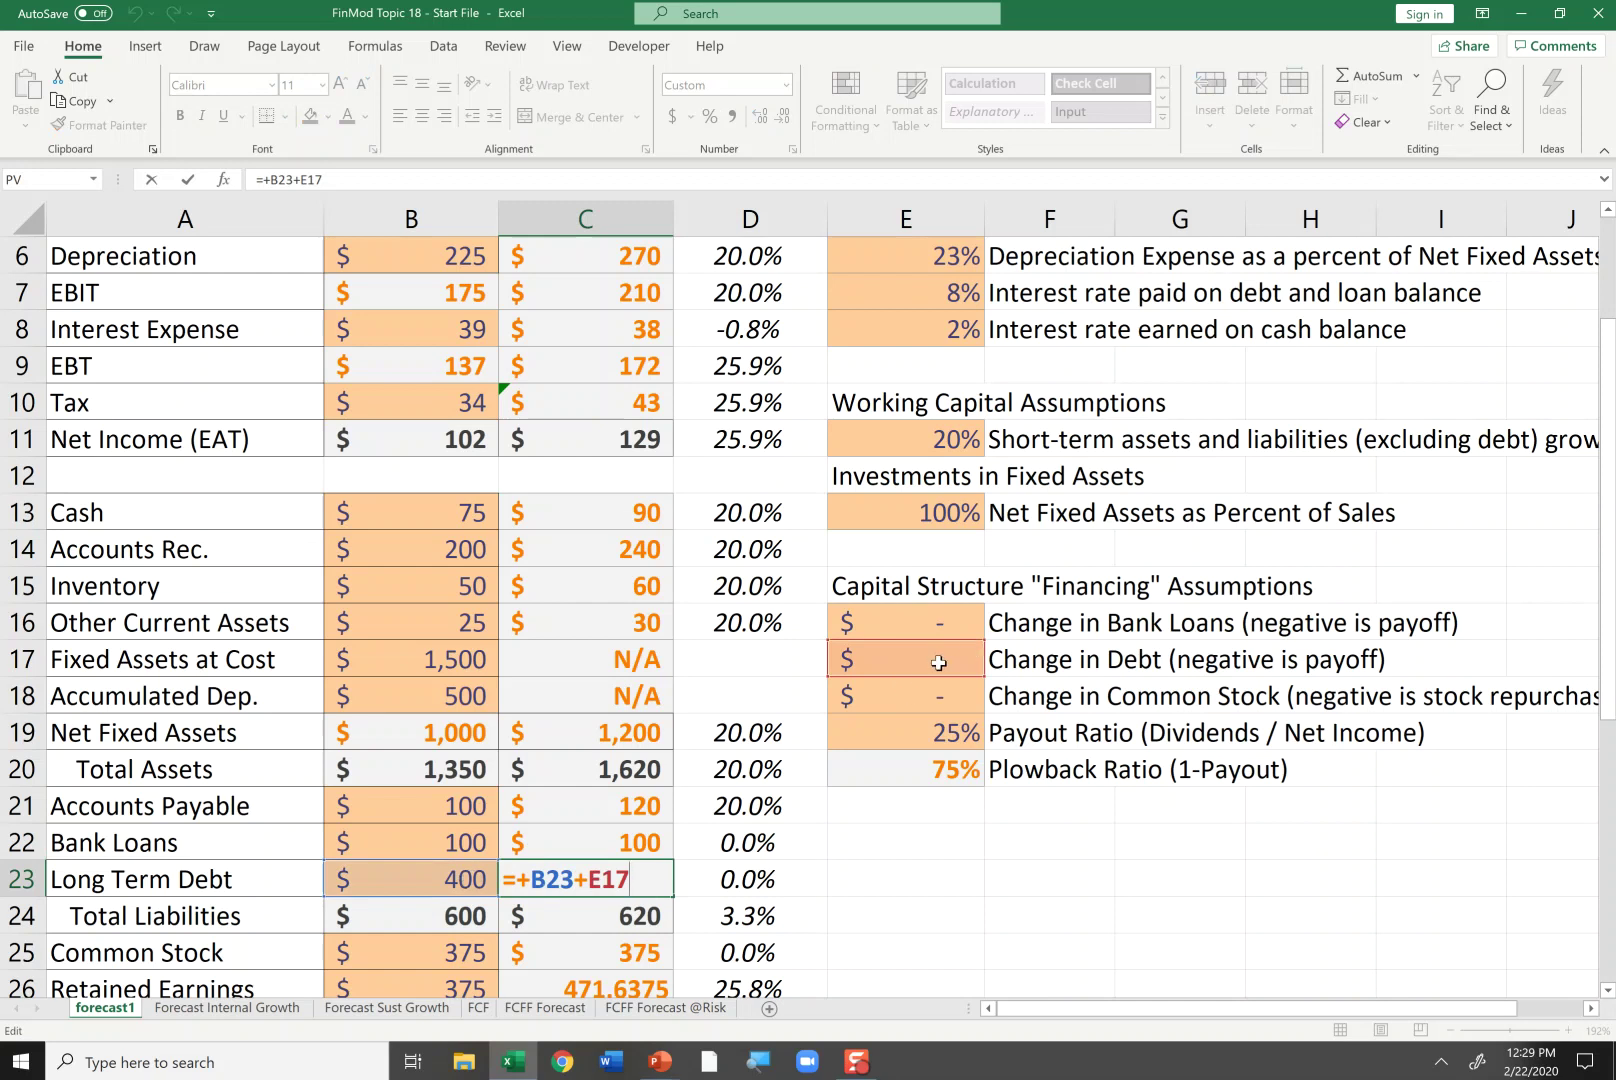
{"action": "key", "text": "Return"}
{"action": "key", "text": "Return"}
{"action": "key", "text": "F2"}
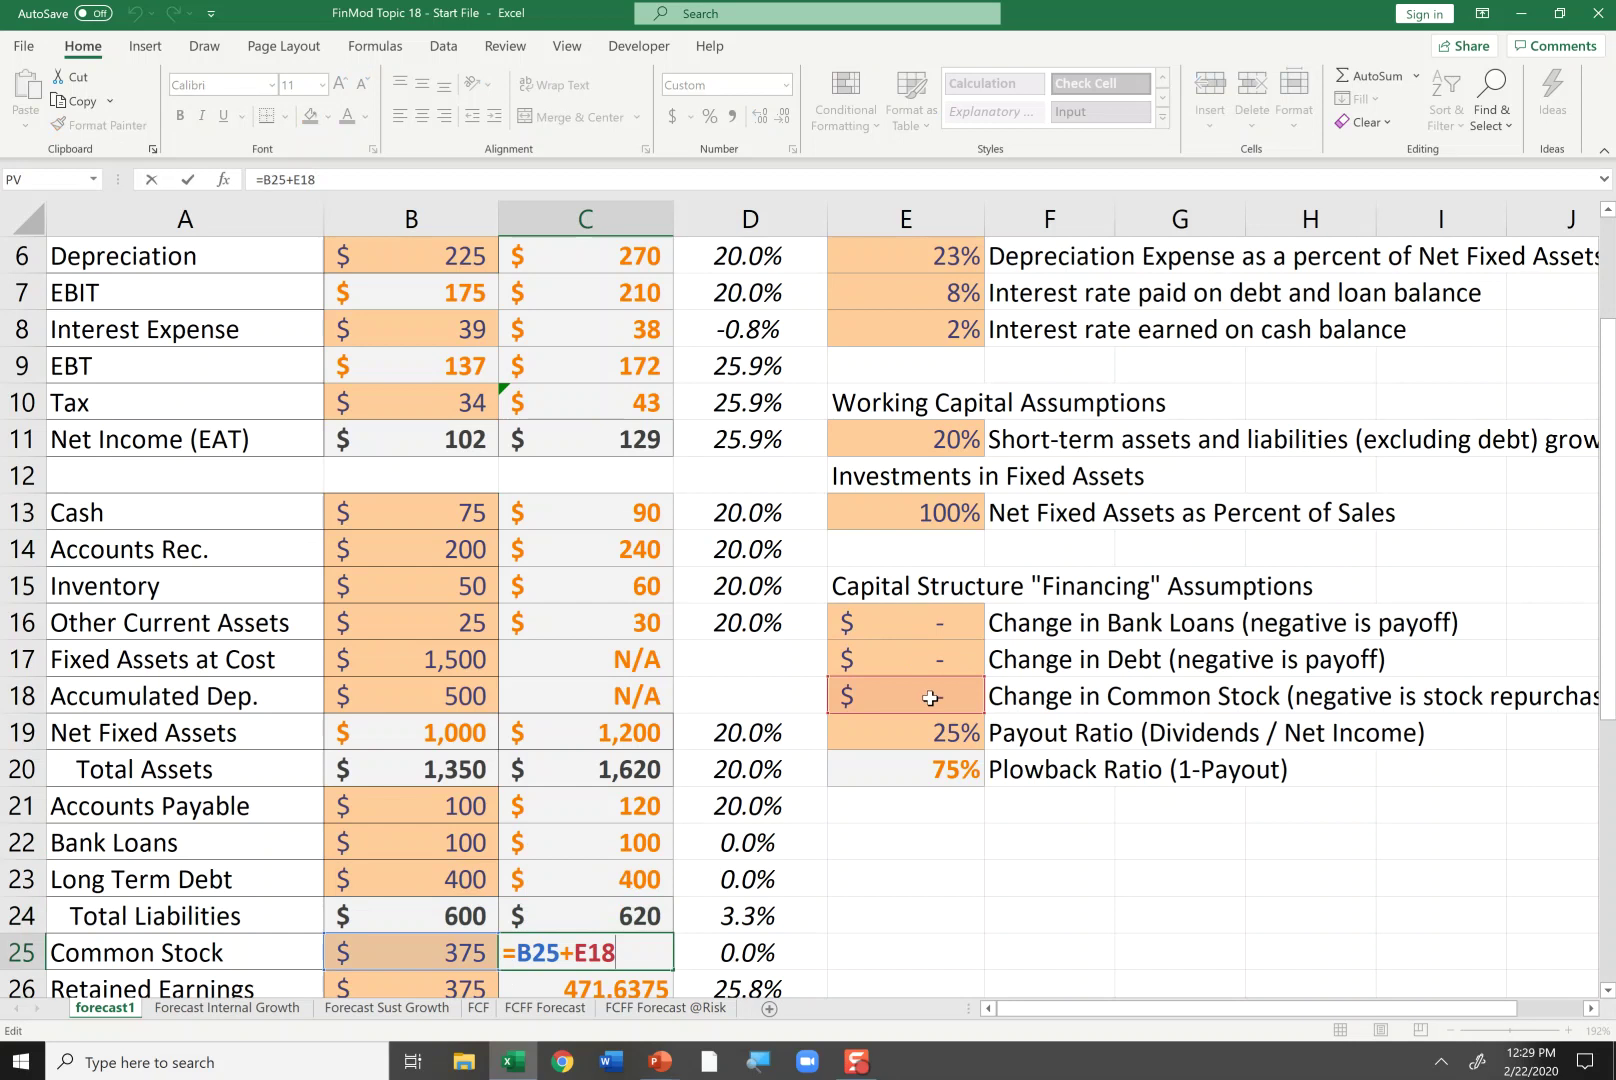
{"action": "key", "text": "shift+Return"}
Step: Review the assumed changes in bank loans, debt and common stock in E16:E18
{"action": "key", "text": "Right"}
{"action": "key", "text": "Right"}
{"action": "key", "text": "Up"}
{"action": "key", "text": "Up"}
{"action": "key", "text": "Up"}
{"action": "key", "text": "Up"}
{"action": "key", "text": "Up"}
{"action": "key", "text": "Up"}
{"action": "key", "text": "Up"}
{"action": "key", "text": "Up"}
{"action": "key", "text": "shift+Down"}
{"action": "key", "text": "shift+Down"}
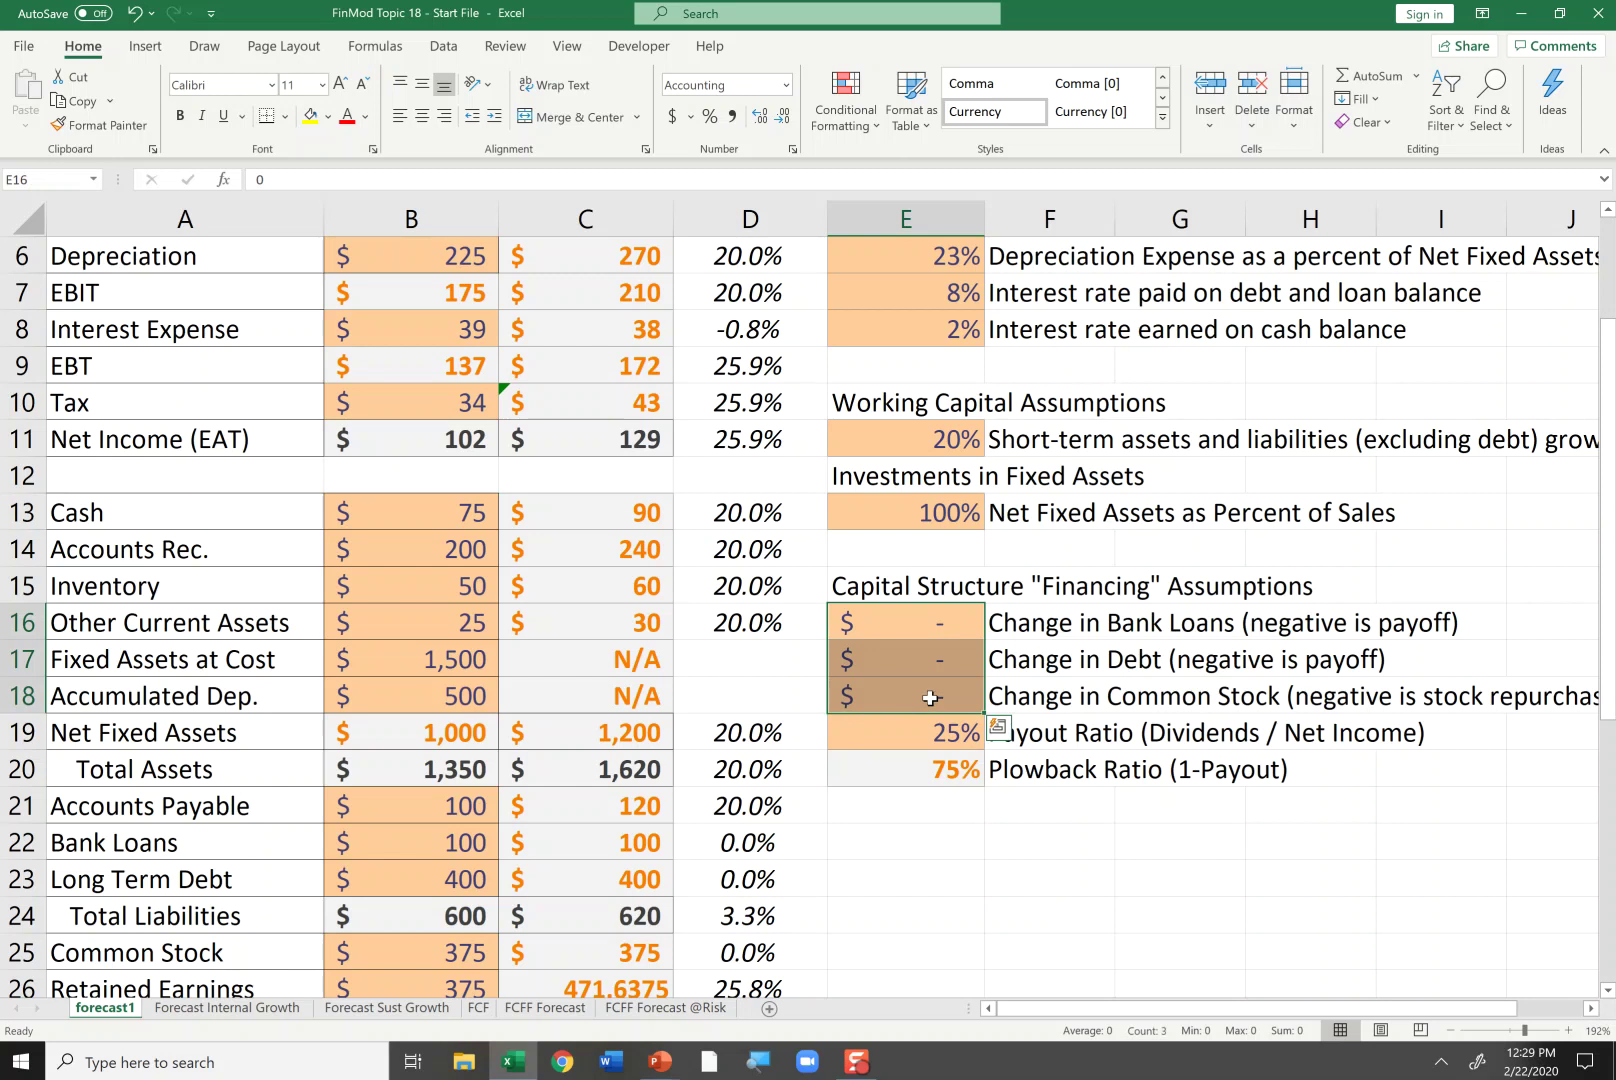
{"action": "key", "text": "shift+Up"}
{"action": "key", "text": "shift+Up"}
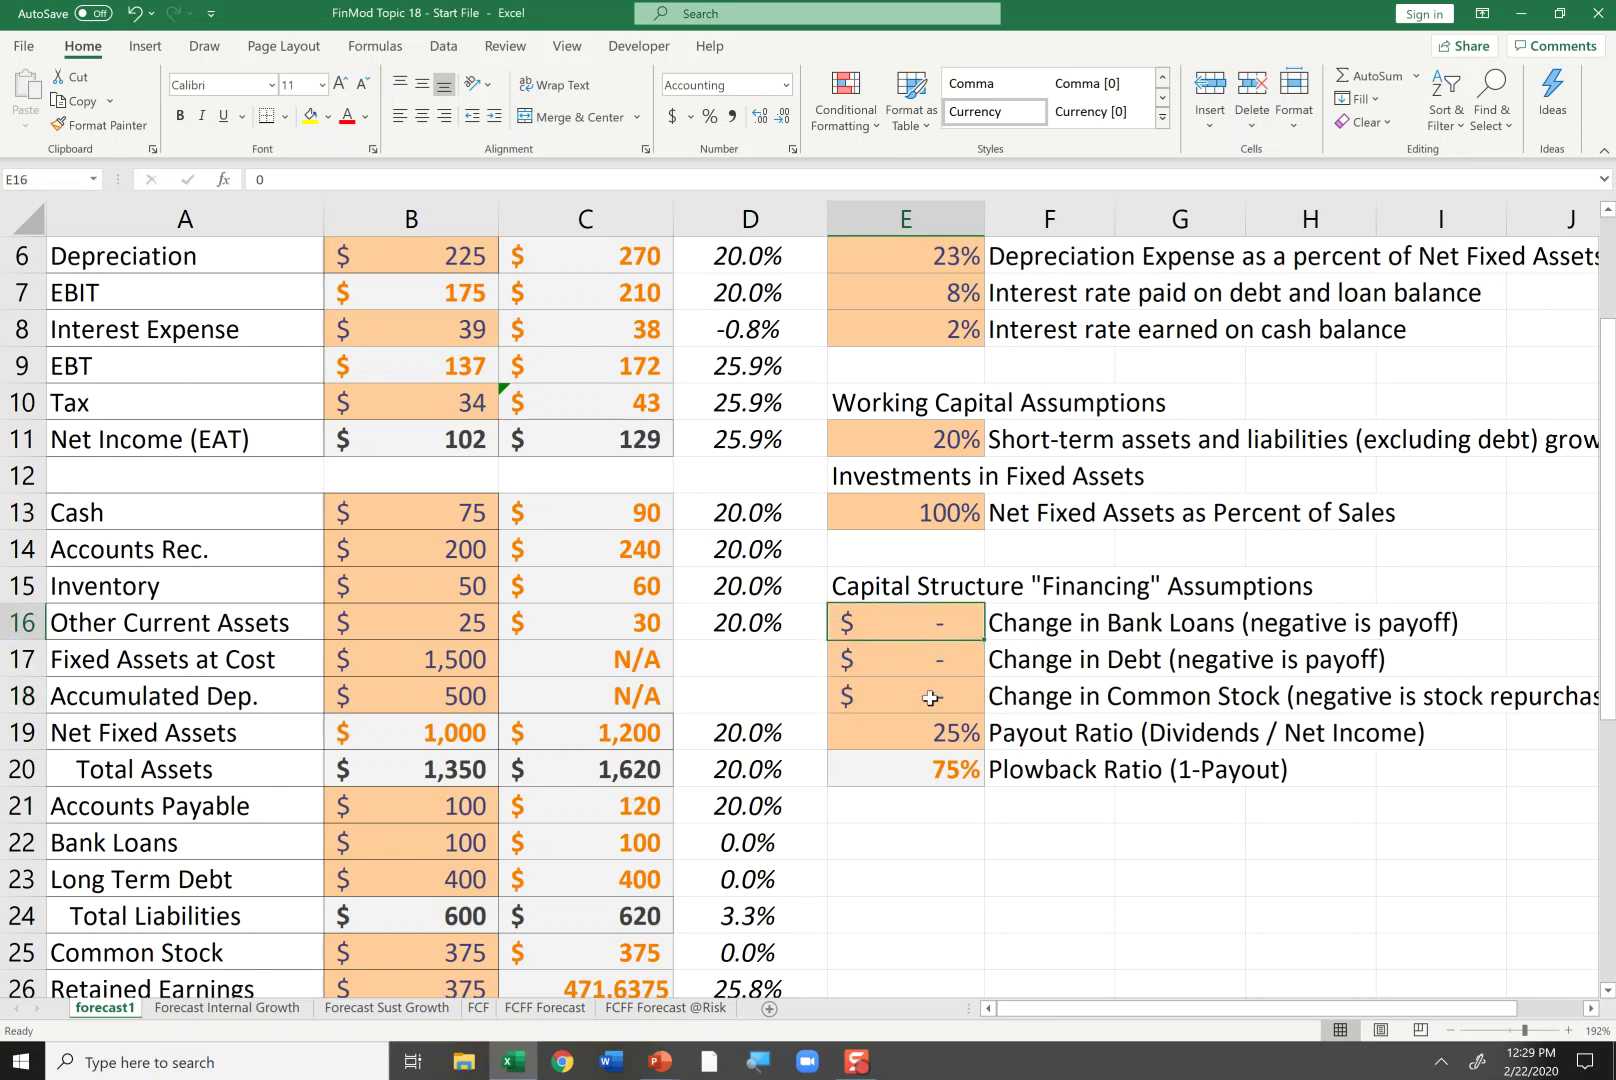
{"action": "key", "text": "Down"}
{"action": "key", "text": "Down"}
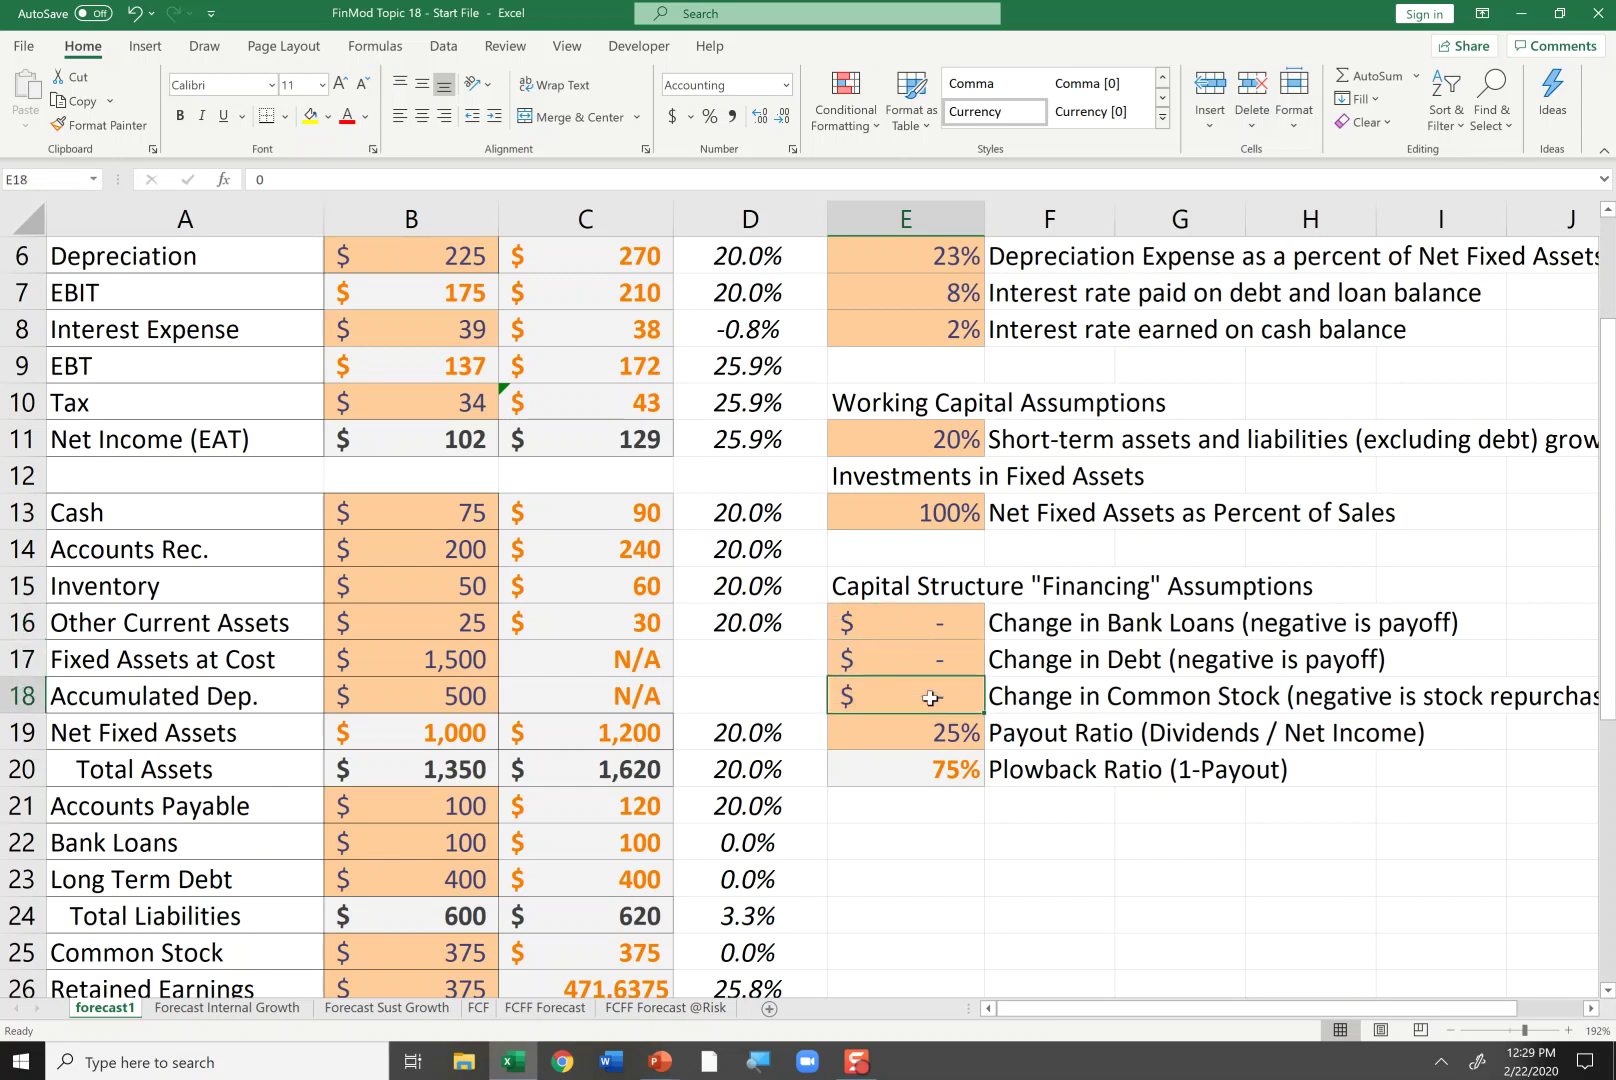
Step: Review the payout ratio and plowback ratio assumptions in E19 and E20
{"action": "key", "text": "Down"}
{"action": "key", "text": "Down"}
{"action": "key", "text": "Down"}
{"action": "key", "text": "Down"}
{"action": "key", "text": "Up"}
{"action": "key", "text": "Up"}
{"action": "key", "text": "Up"}
{"action": "key", "text": "Left"}
{"action": "key", "text": "Left"}
{"action": "scroll", "coordinate": [930, 698], "scroll_direction": "down", "scroll_amount": 2}
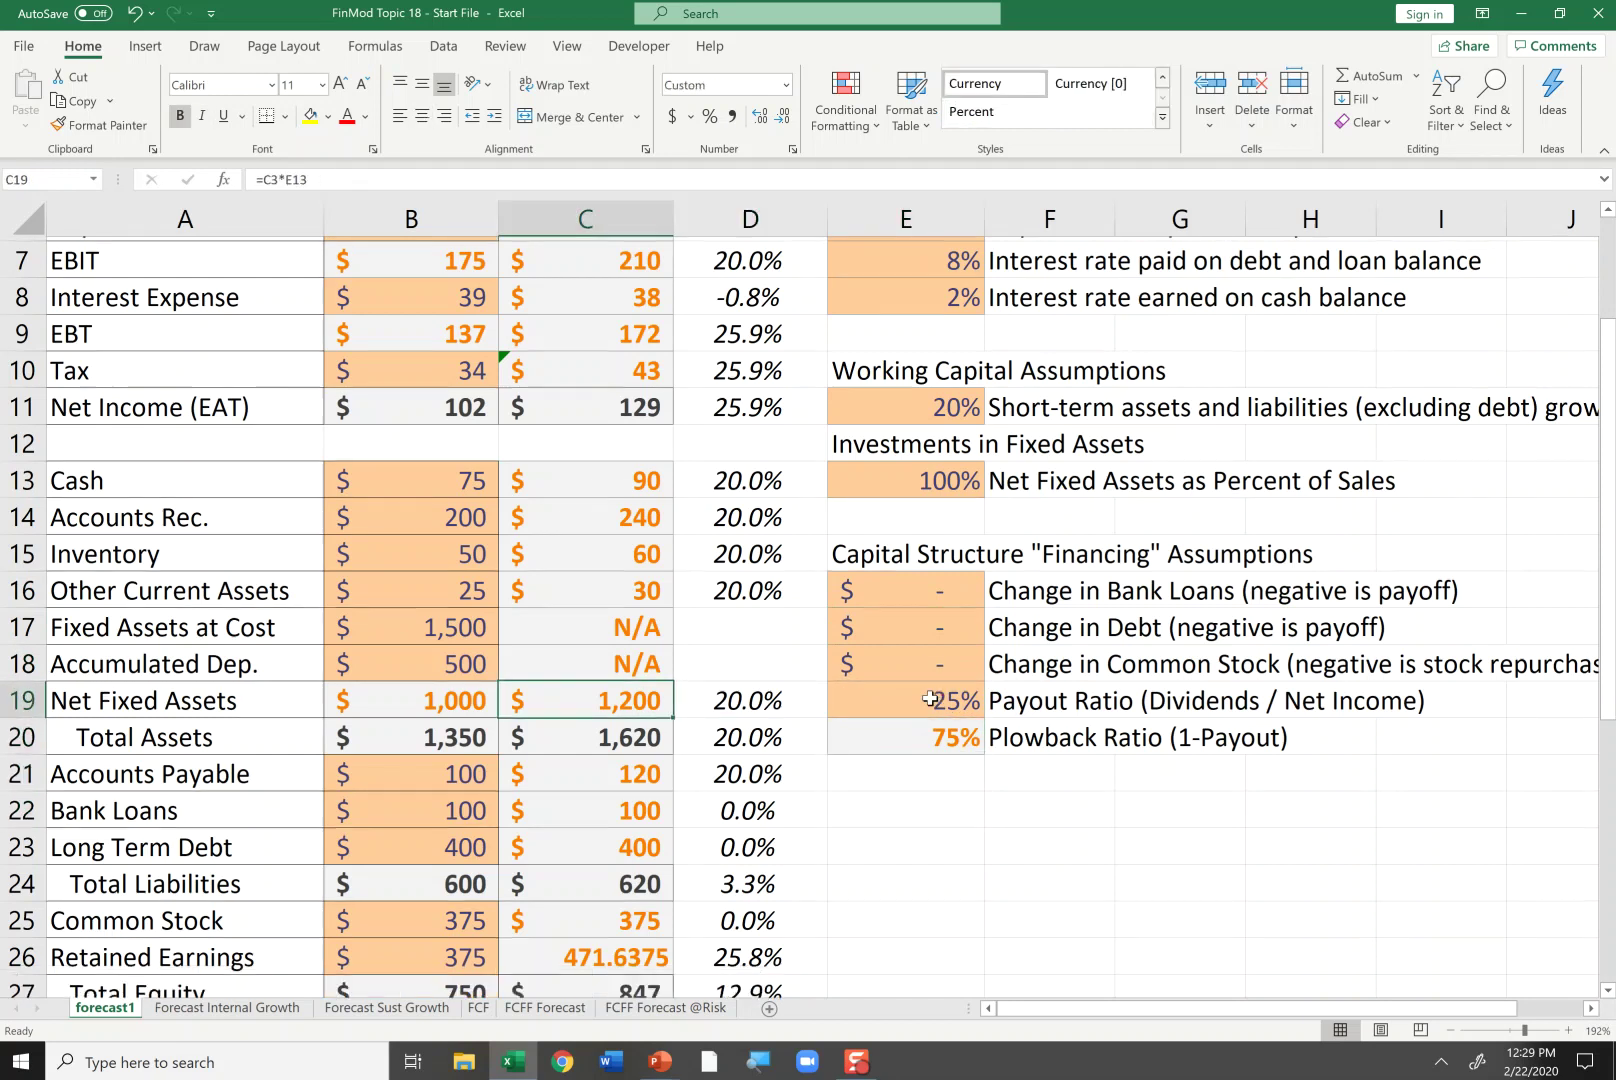
Step: Check the 2020 retained earnings formula in C26 and format the cell as Accounting with two decimals
{"action": "key", "text": "Down"}
{"action": "key", "text": "Down"}
{"action": "key", "text": "Down"}
{"action": "key", "text": "Down"}
{"action": "key", "text": "Down"}
{"action": "key", "text": "Down"}
{"action": "key", "text": "Down"}
{"action": "key", "text": "F2"}
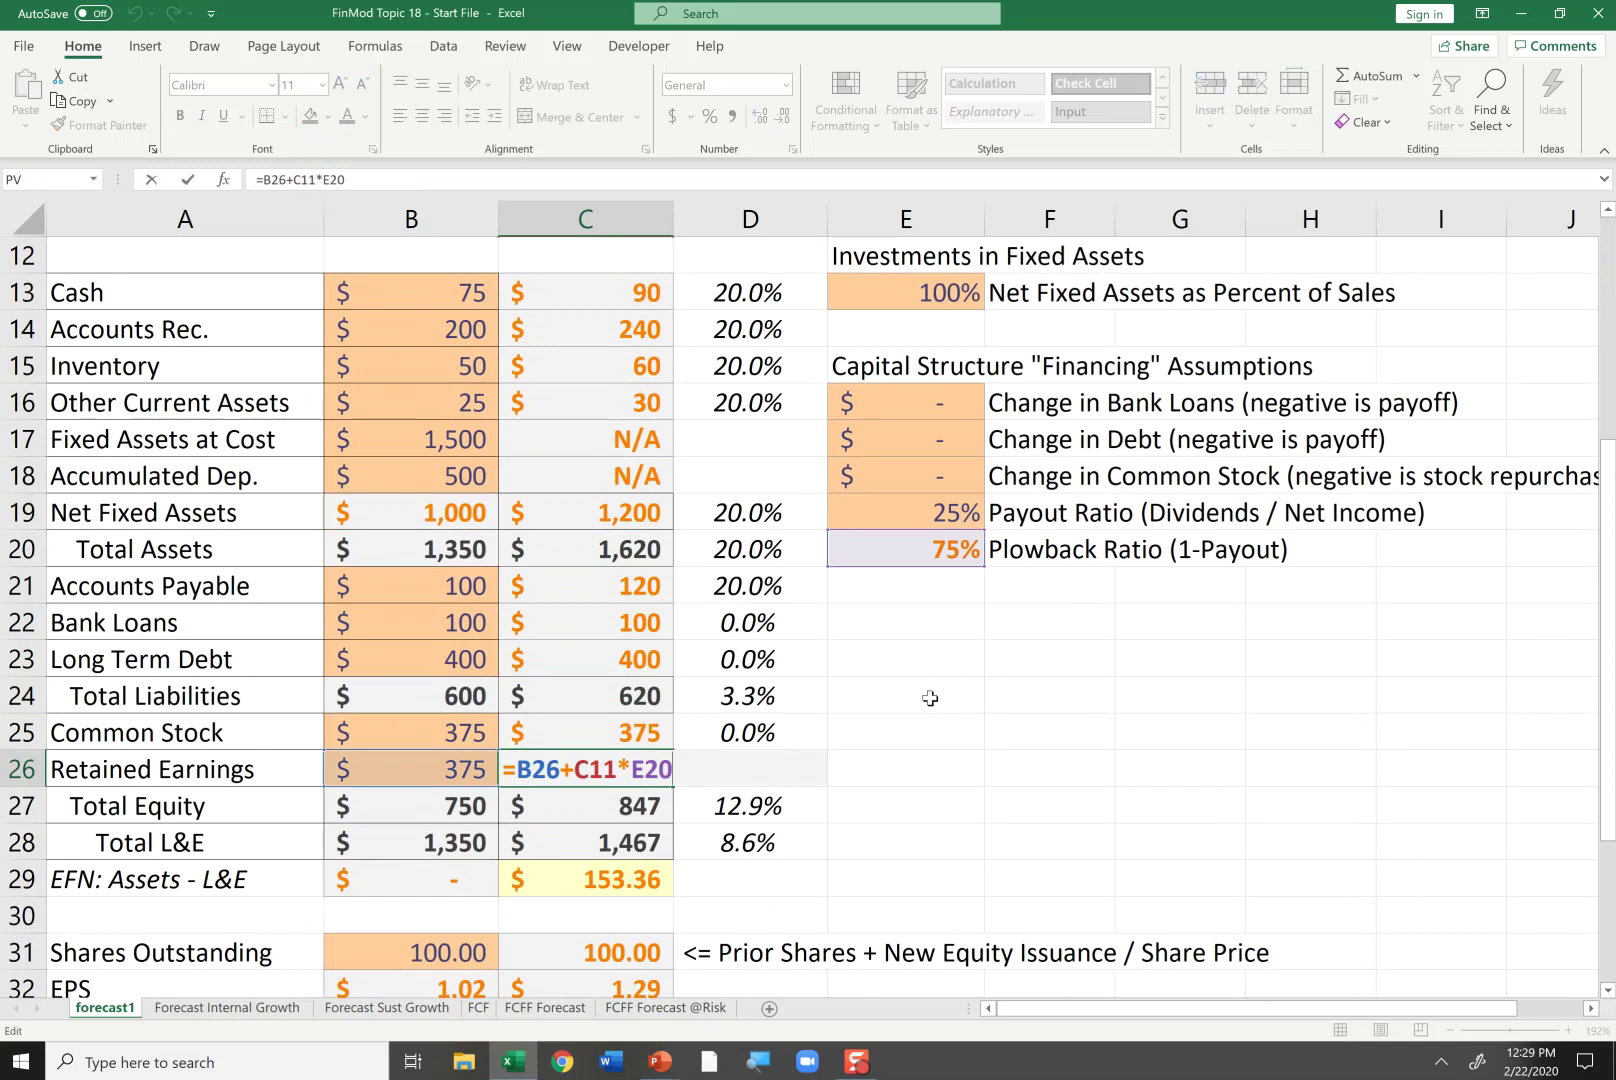
{"action": "scroll", "coordinate": [930, 698], "scroll_direction": "up", "scroll_amount": 2}
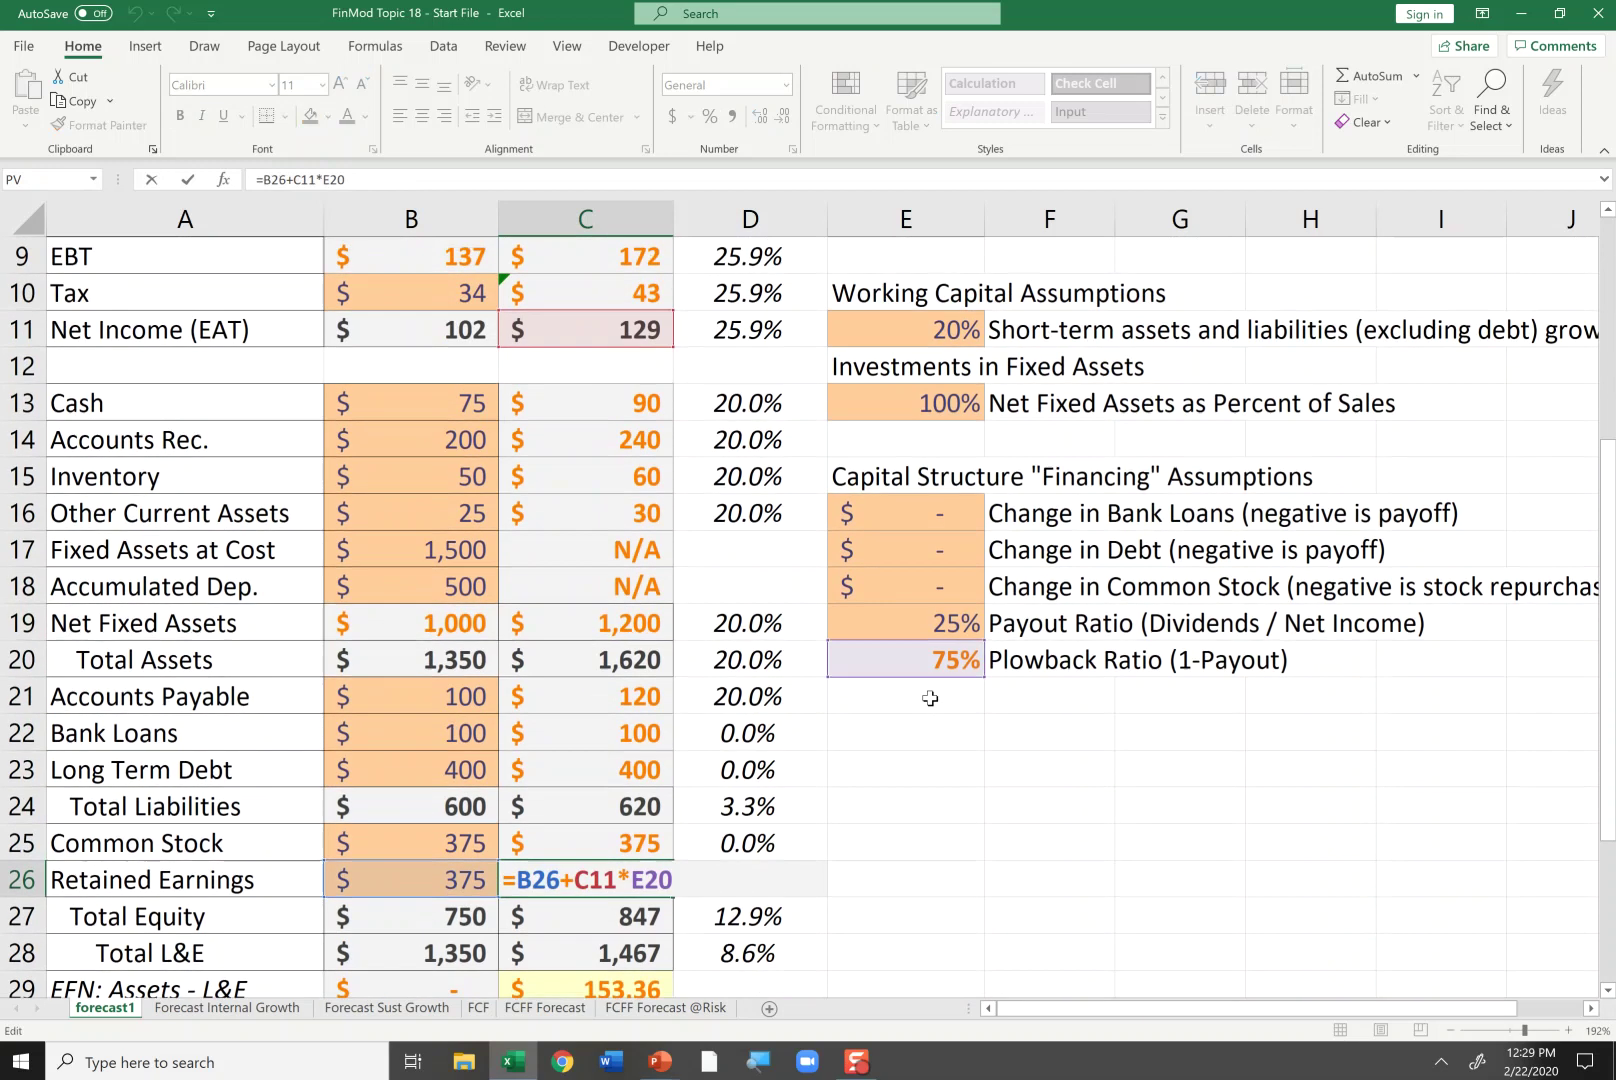
{"action": "scroll", "coordinate": [930, 698], "scroll_direction": "up", "scroll_amount": 1}
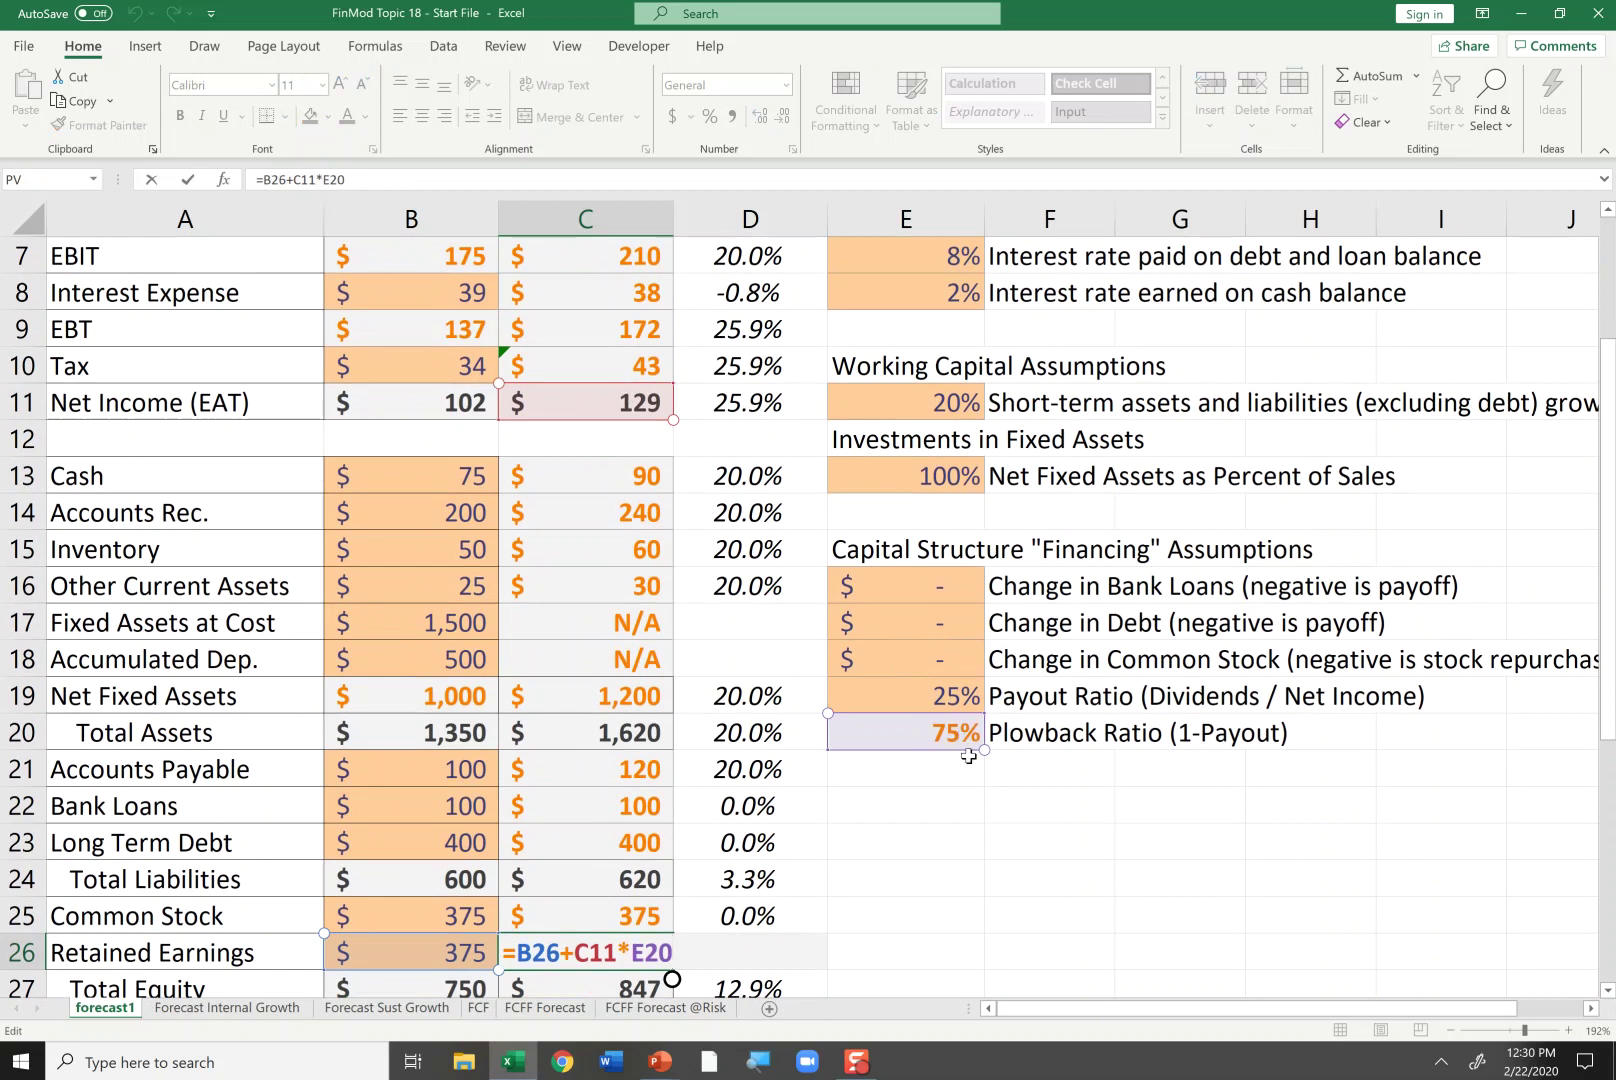
{"action": "scroll", "coordinate": [969, 757], "scroll_direction": "down", "scroll_amount": 3}
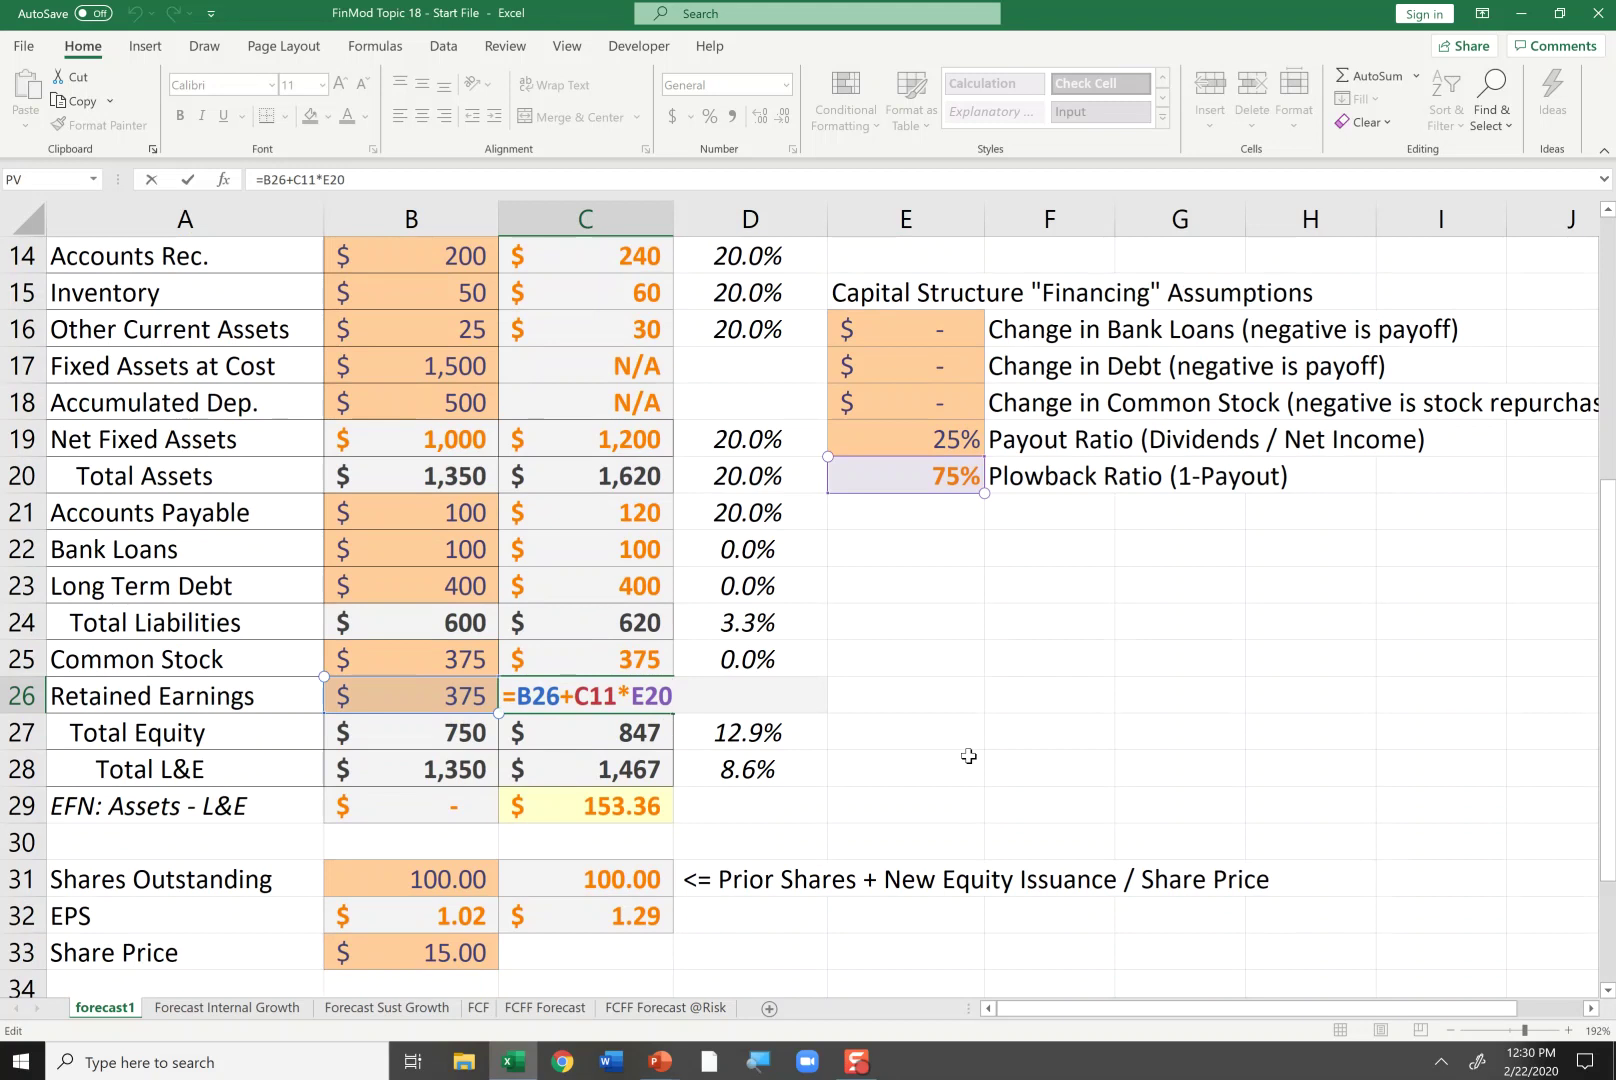
{"action": "key", "text": "Return"}
{"action": "scroll", "coordinate": [969, 757], "scroll_direction": "up", "scroll_amount": 6}
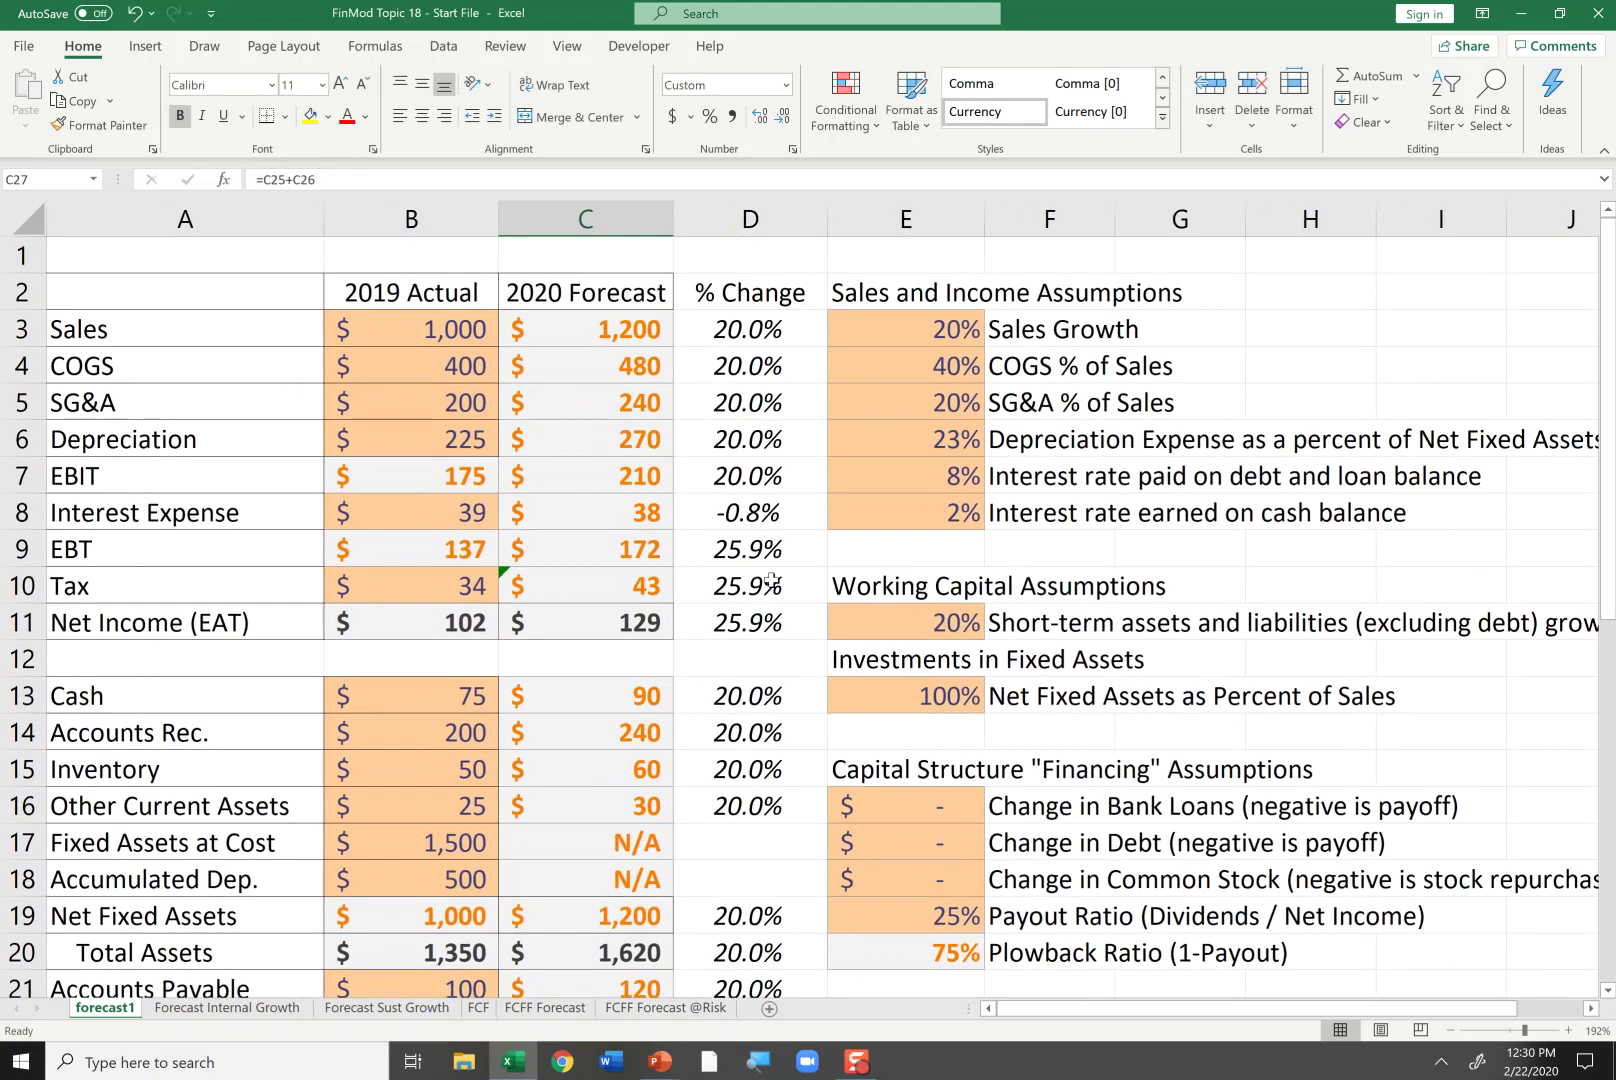
Step: Review 2020 net income in C11, total assets in C20 and total liabilities and equity in C28
{"action": "left_click", "coordinate": [584, 627]}
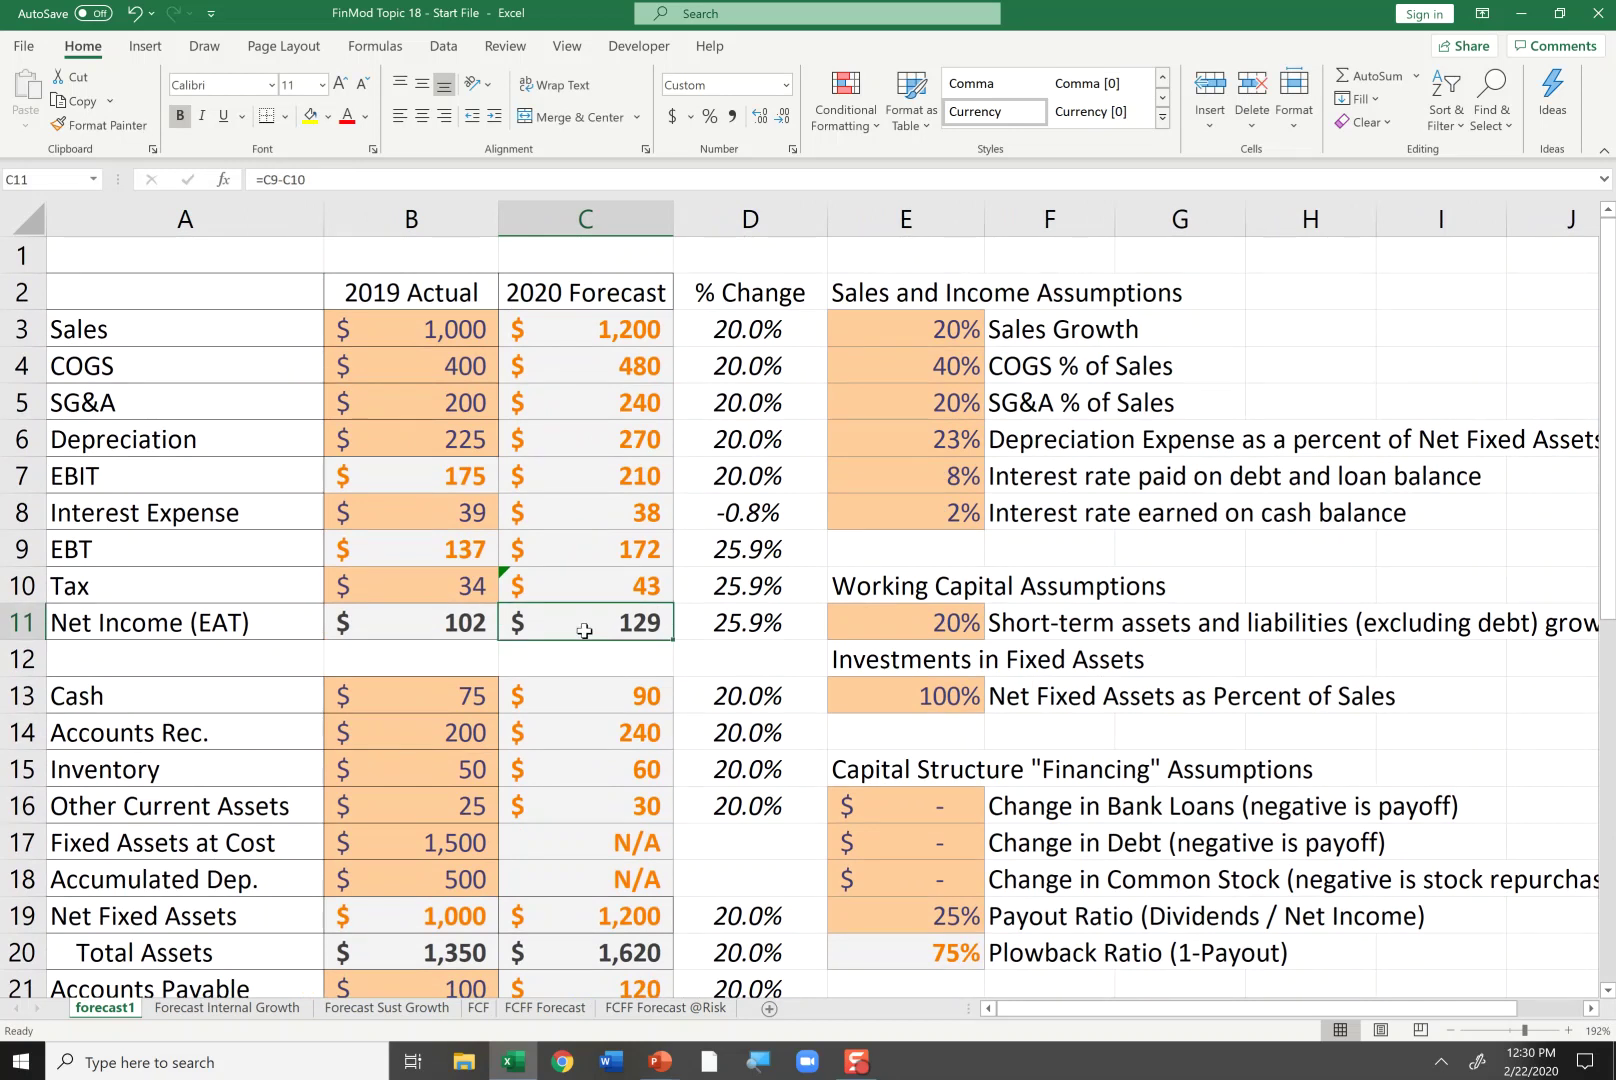
{"action": "scroll", "coordinate": [584, 630], "scroll_direction": "down", "scroll_amount": 3}
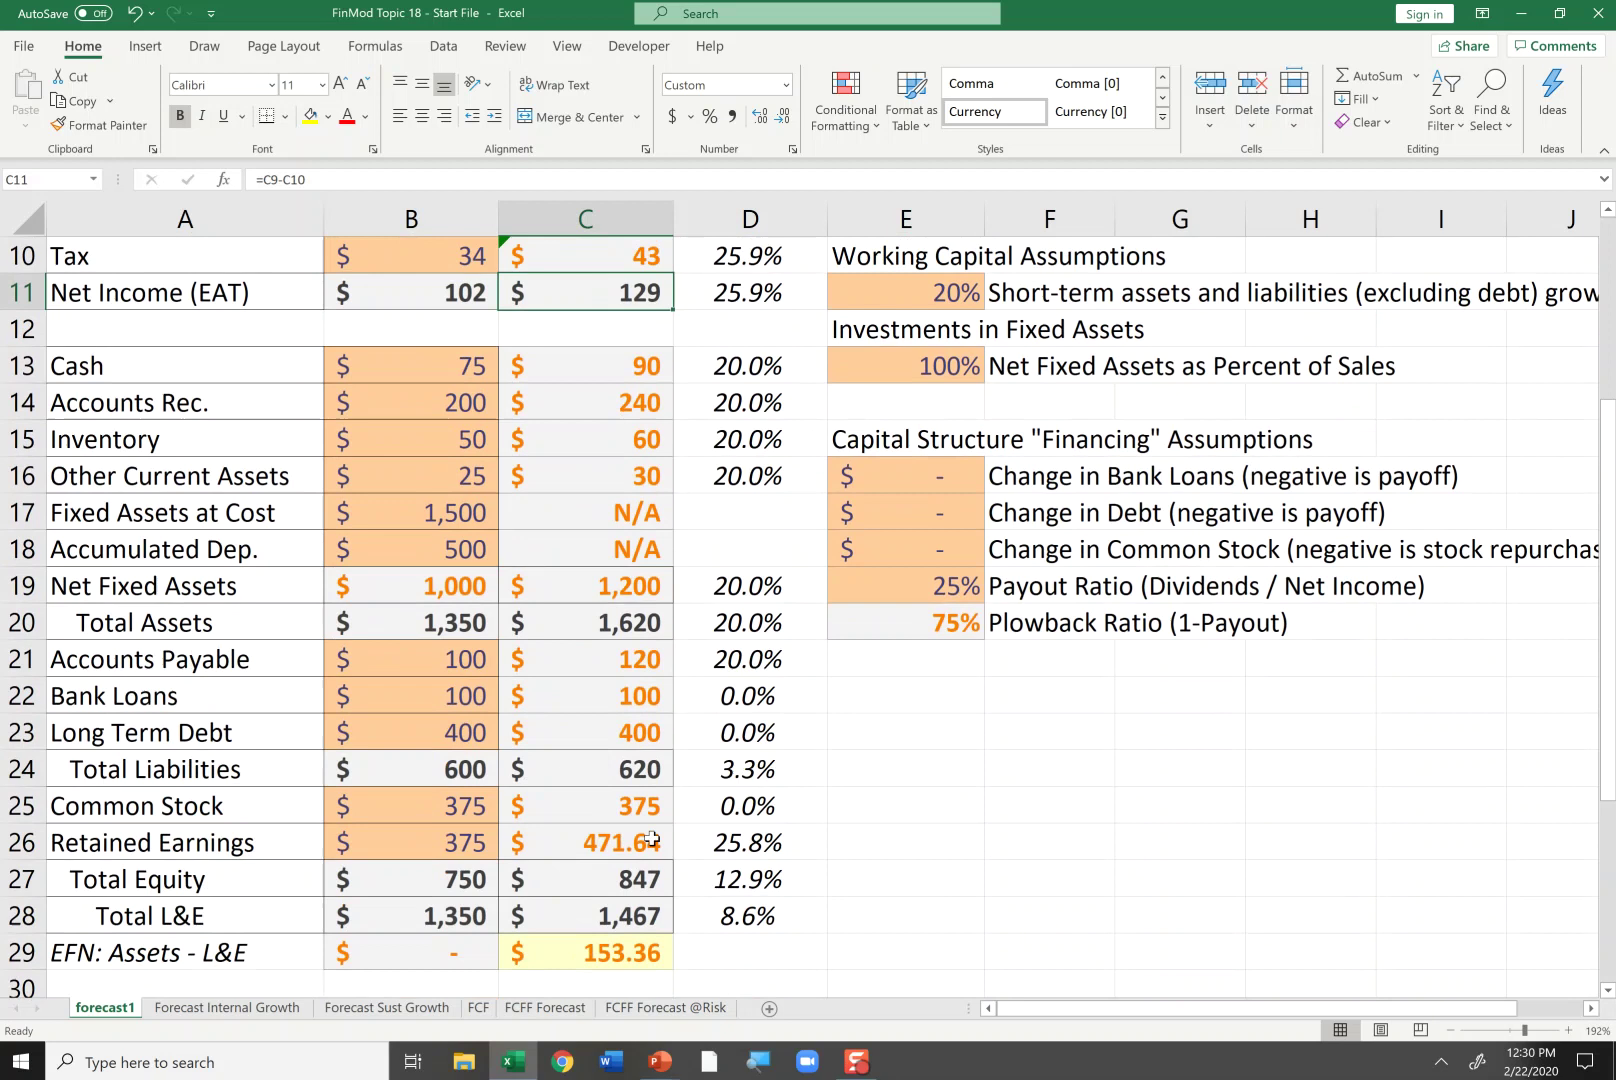
{"action": "left_click", "coordinate": [614, 622]}
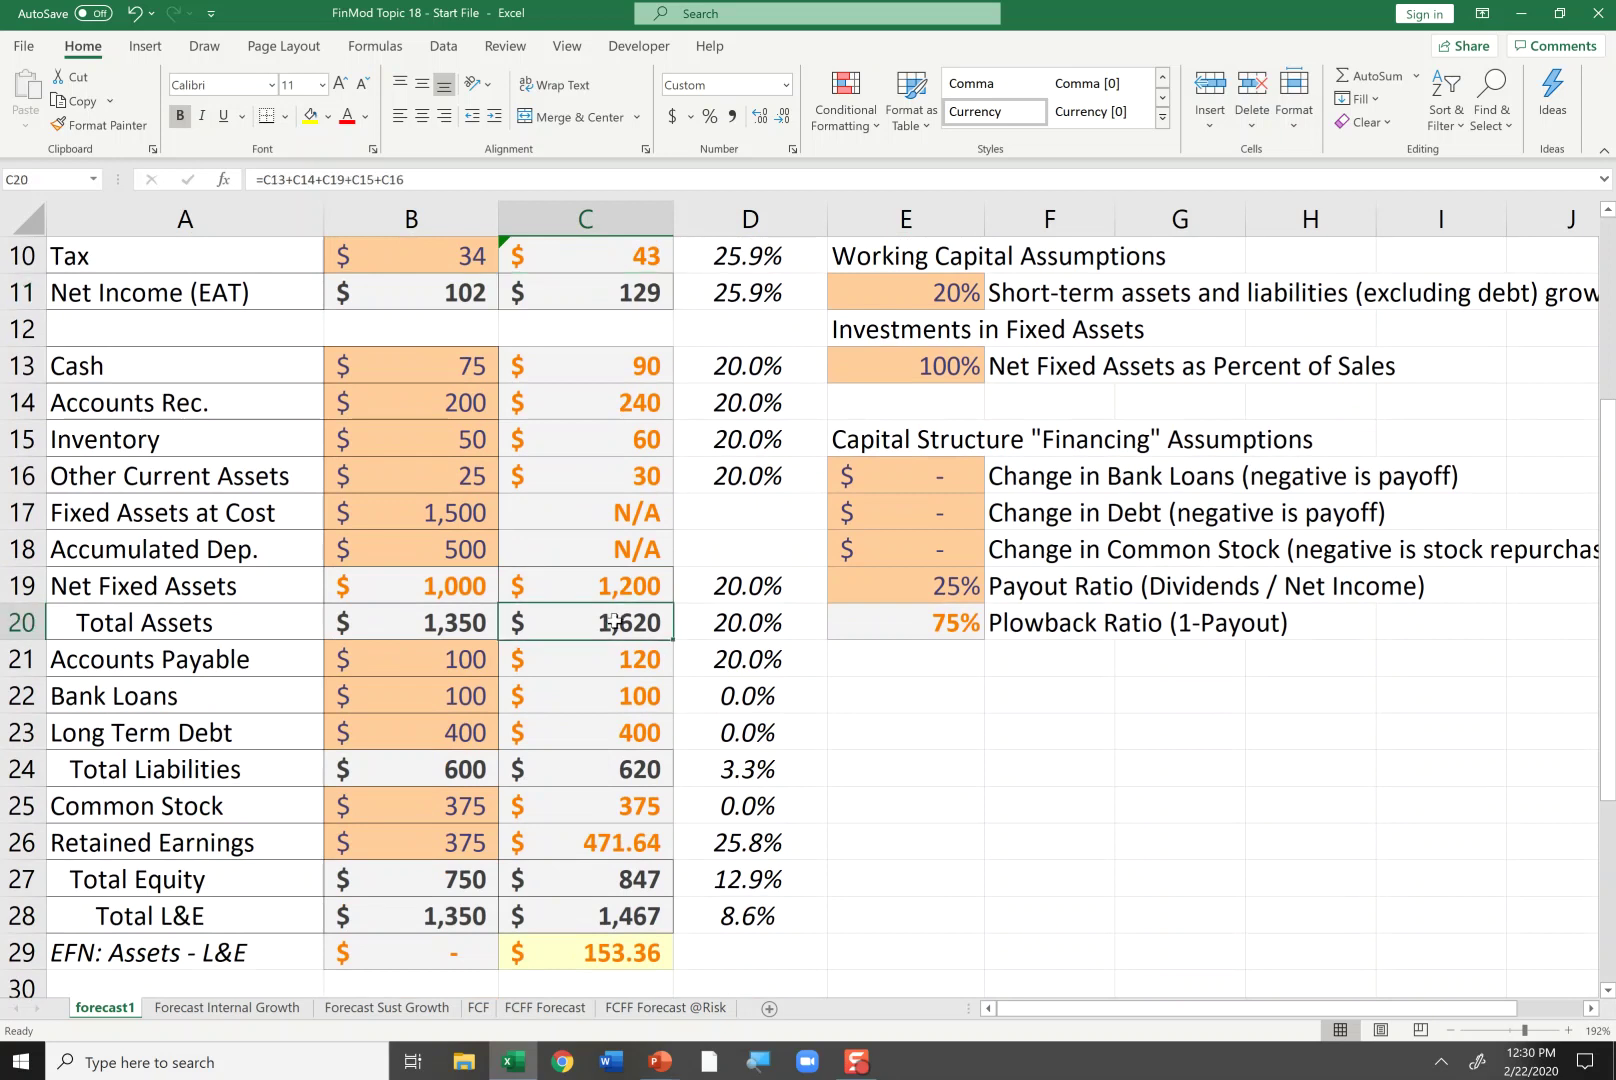
{"action": "key", "text": "Down"}
{"action": "key", "text": "Down"}
{"action": "key", "text": "Down"}
{"action": "key", "text": "Down"}
{"action": "key", "text": "Down"}
{"action": "key", "text": "Down"}
{"action": "key", "text": "Down"}
{"action": "key", "text": "Down"}
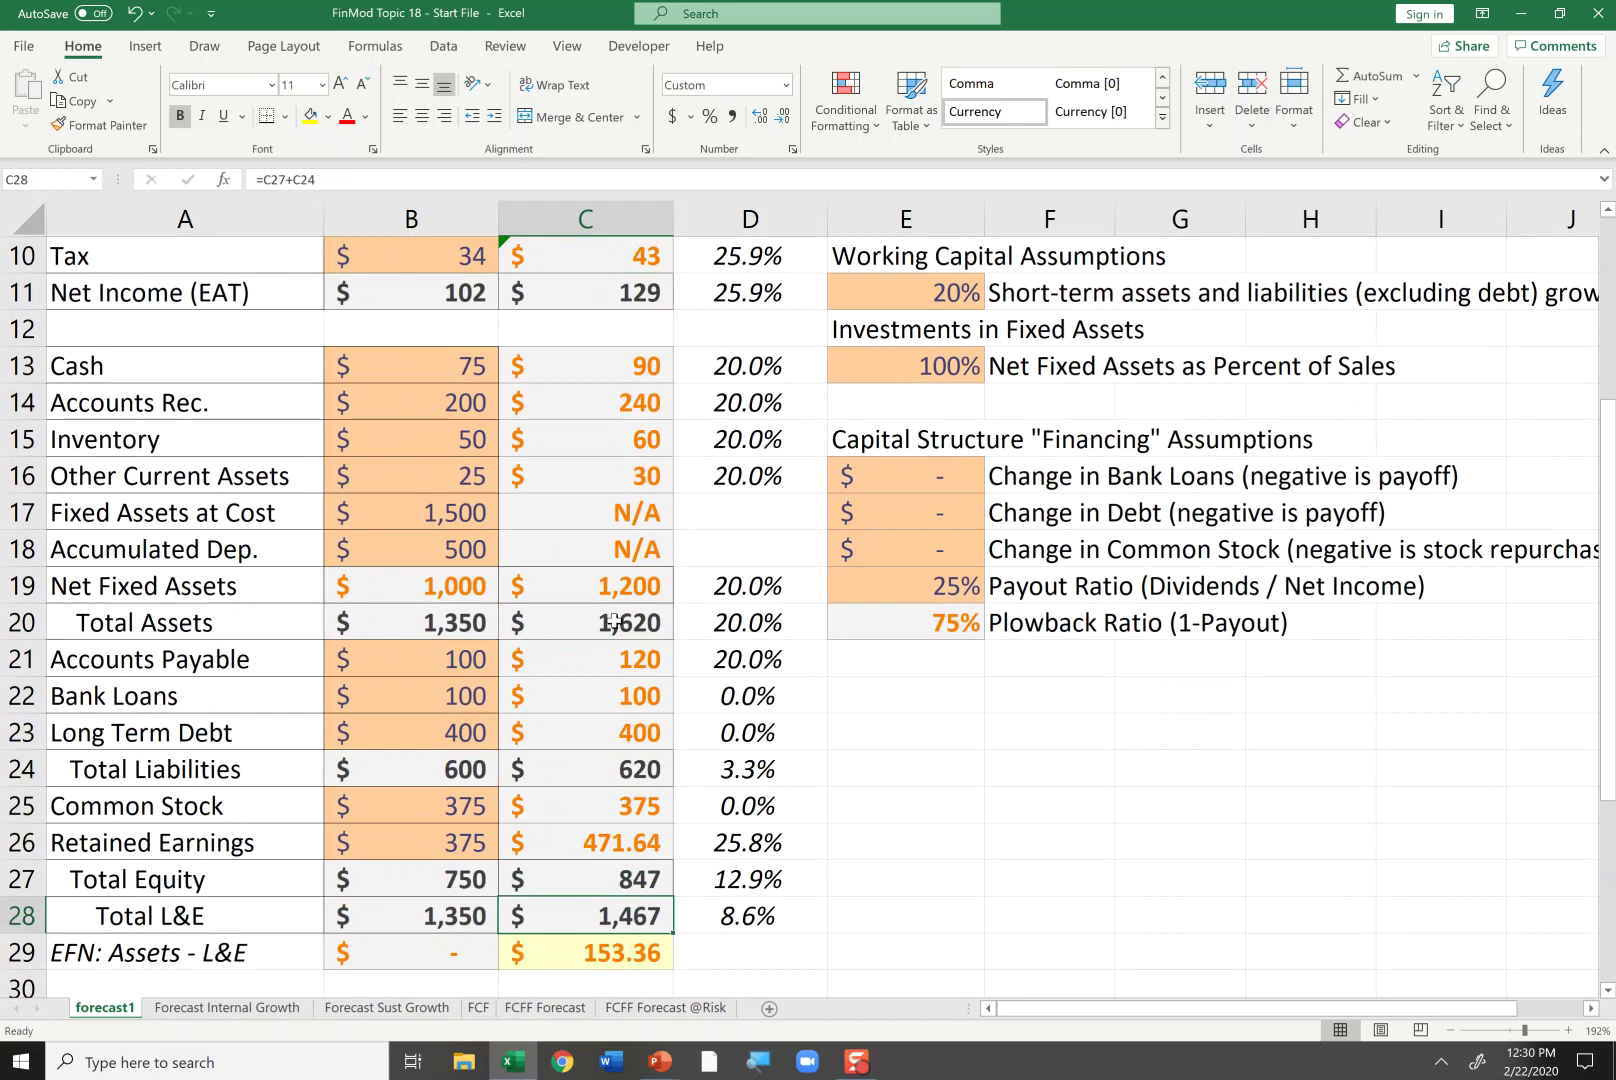
Step: Compare the 2020 asset block C13:C20 with the liabilities and equity block C21:C28
{"action": "key", "text": "Up"}
{"action": "key", "text": "Up"}
{"action": "key", "text": "Up"}
{"action": "left_click", "coordinate": [613, 622]}
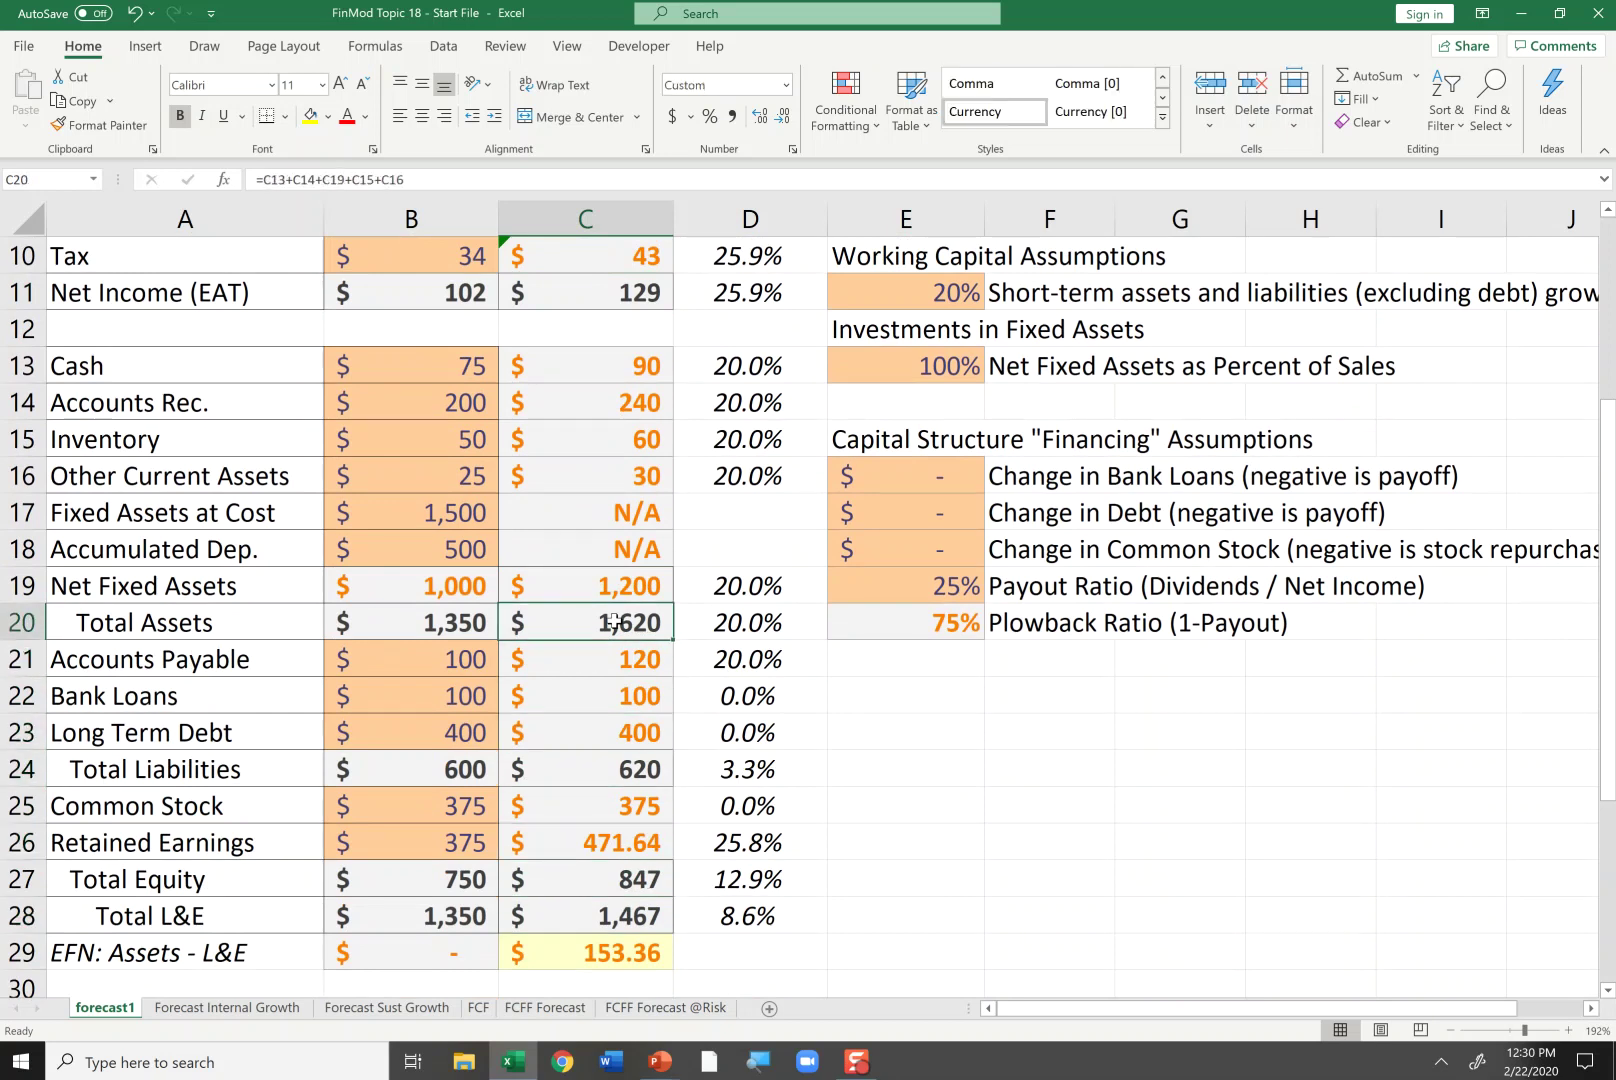
{"action": "left_click_drag", "start_coordinate": [622, 352], "coordinate": [620, 612]}
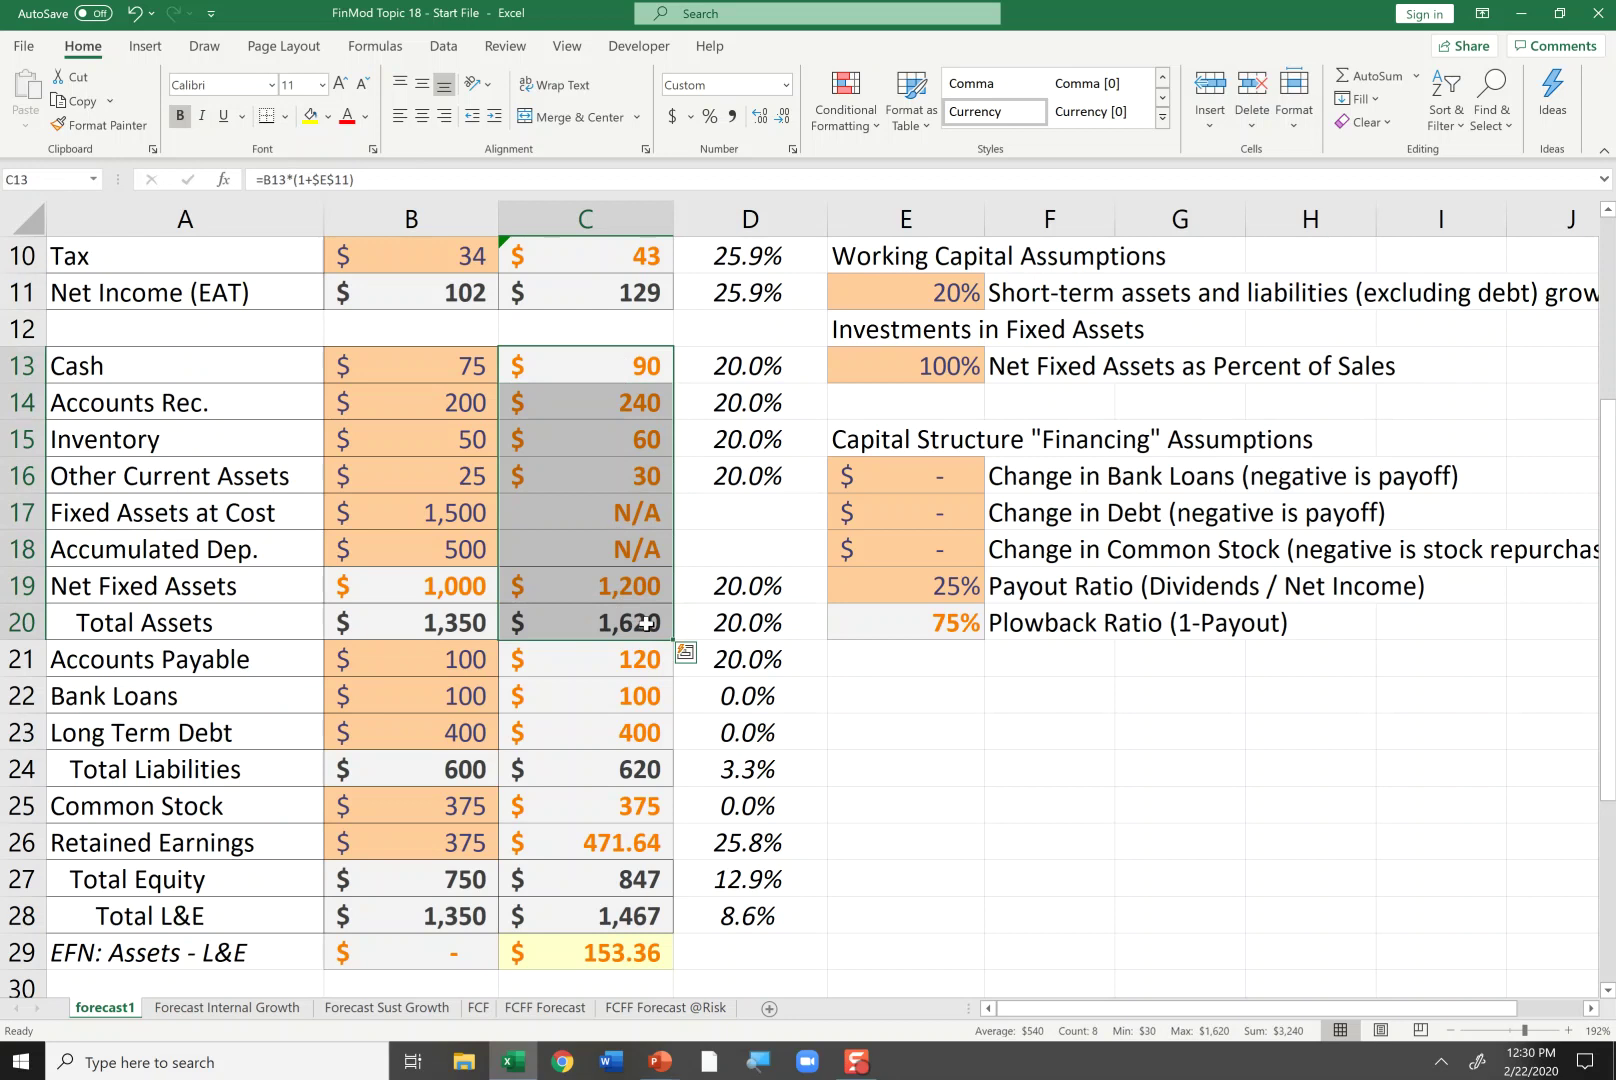
{"action": "left_click_drag", "start_coordinate": [618, 661], "coordinate": [630, 900]}
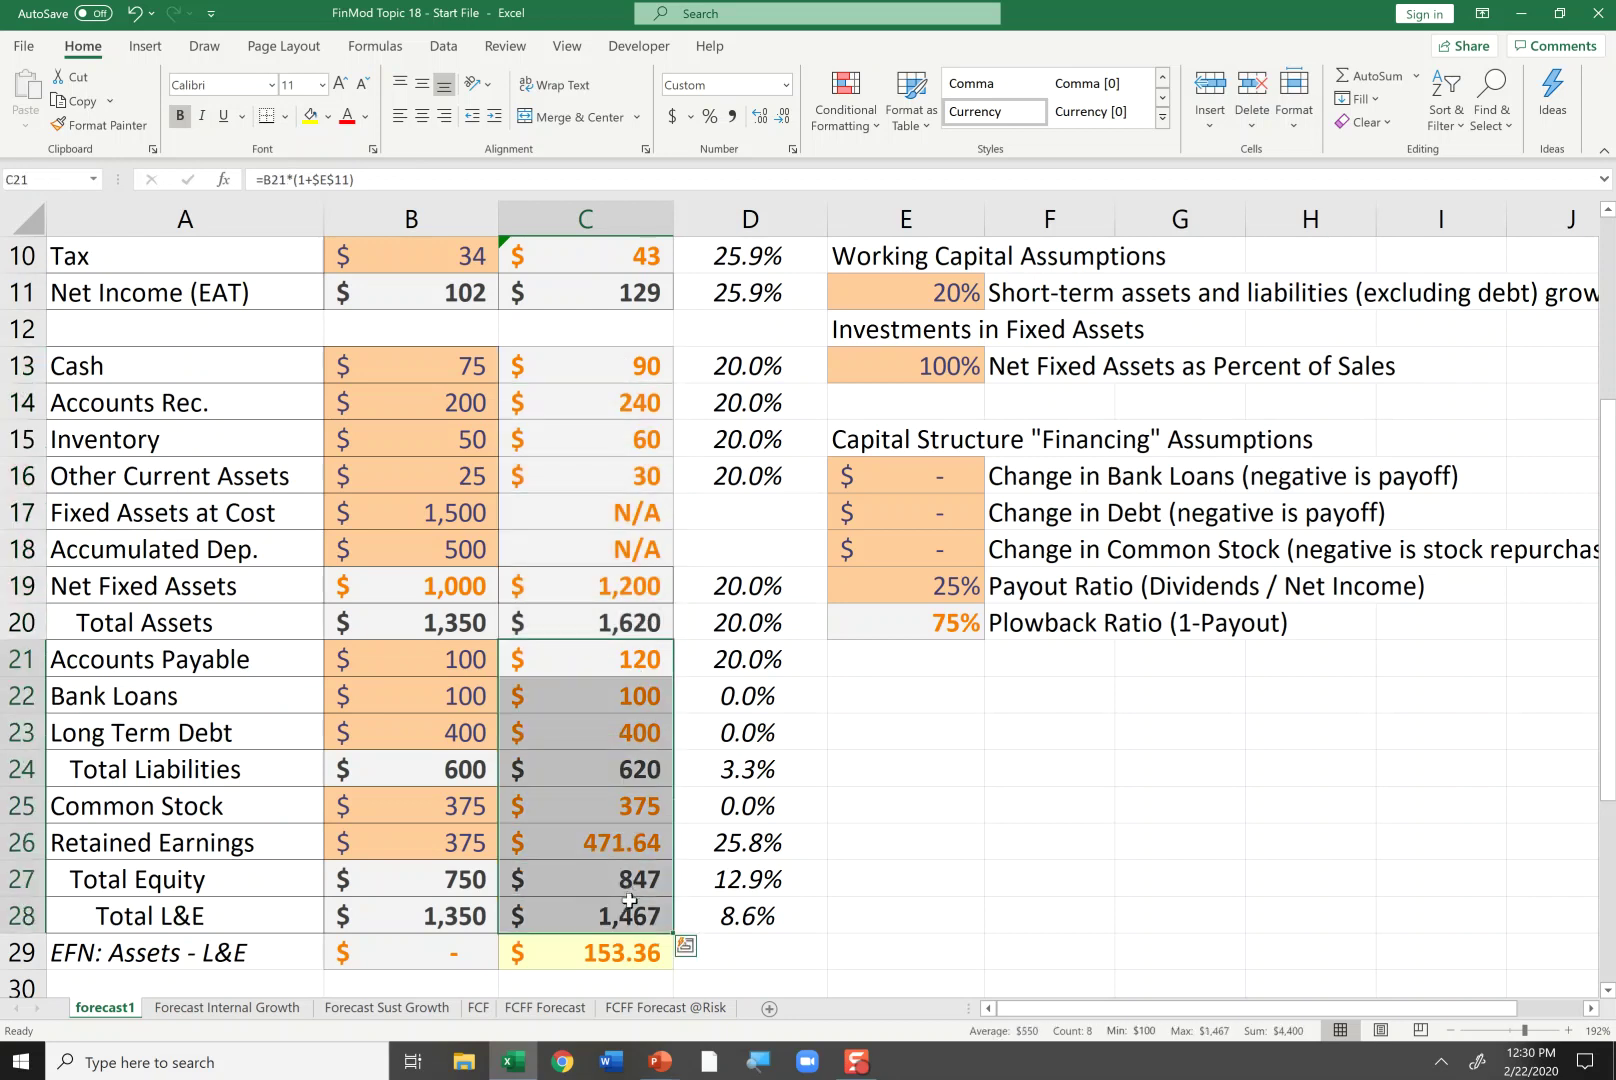
{"action": "key", "text": "Up"}
{"action": "key", "text": "Down"}
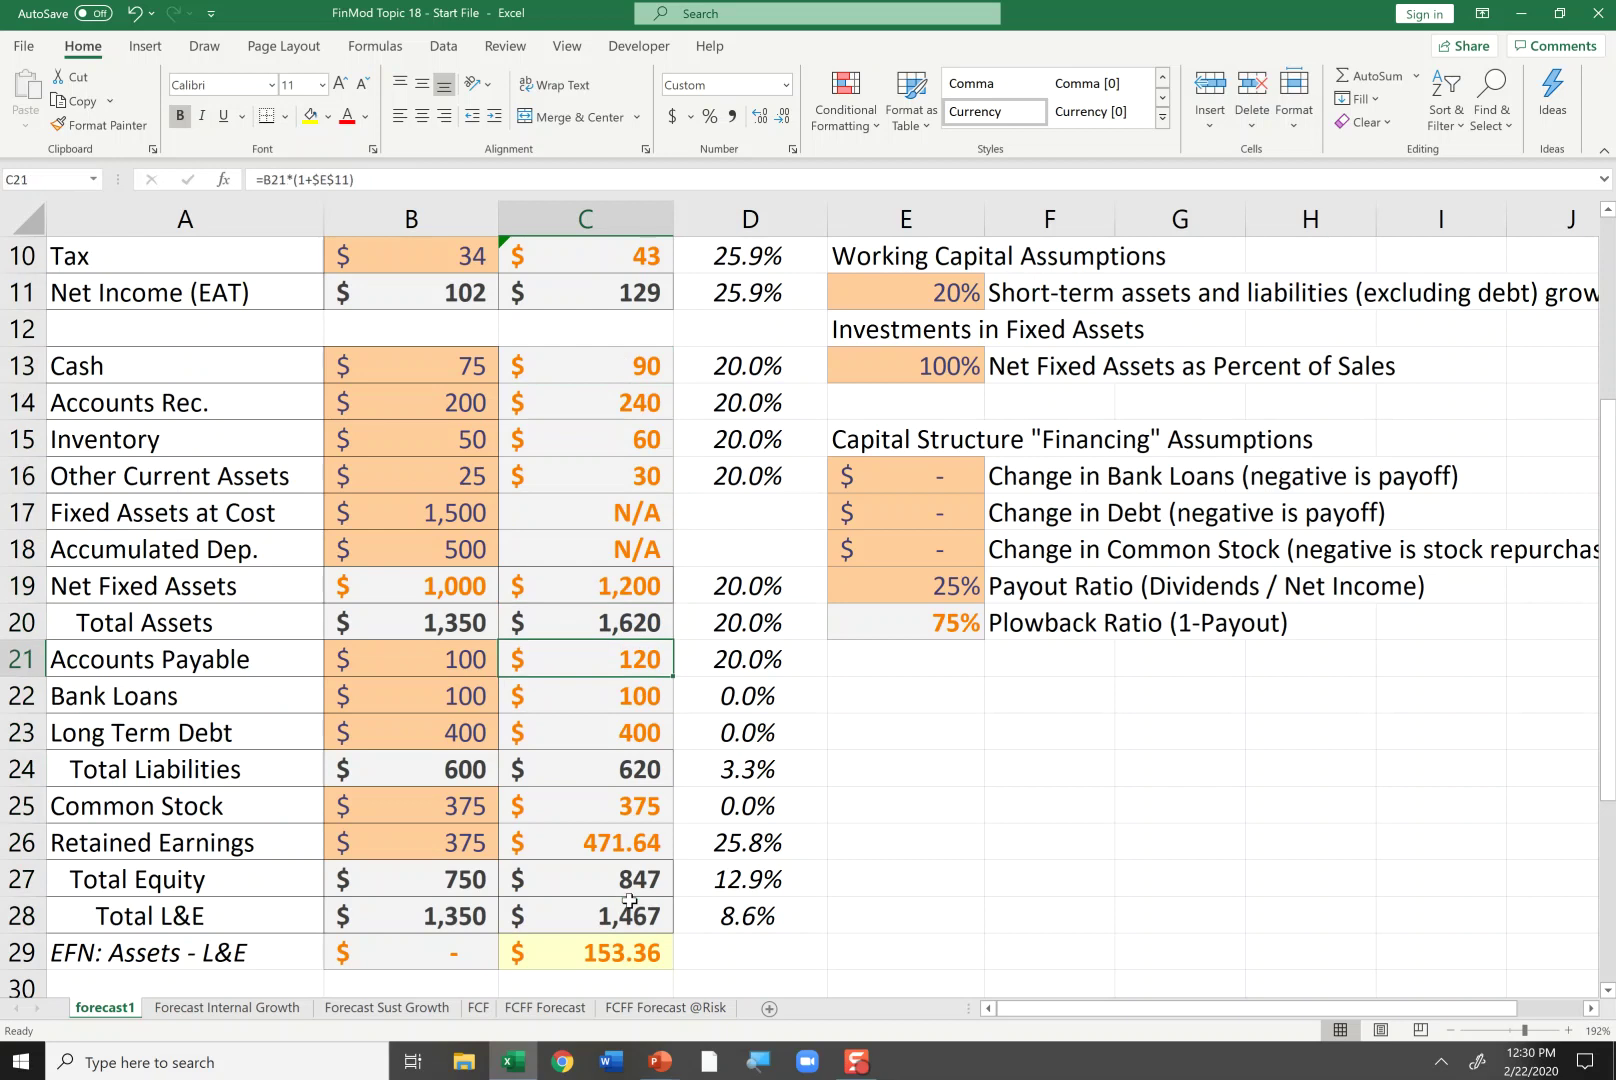
Step: Examine the accounts payable row across the 2019, 2020 and % change columns
{"action": "key", "text": "Left"}
{"action": "key", "text": "Left"}
{"action": "key", "text": "Right"}
{"action": "key", "text": "Right"}
{"action": "key", "text": "Right"}
{"action": "key", "text": "Left"}
{"action": "key", "text": "Left"}
{"action": "key", "text": "Left"}
{"action": "key", "text": "Right"}
{"action": "key", "text": "Right"}
{"action": "key", "text": "Down"}
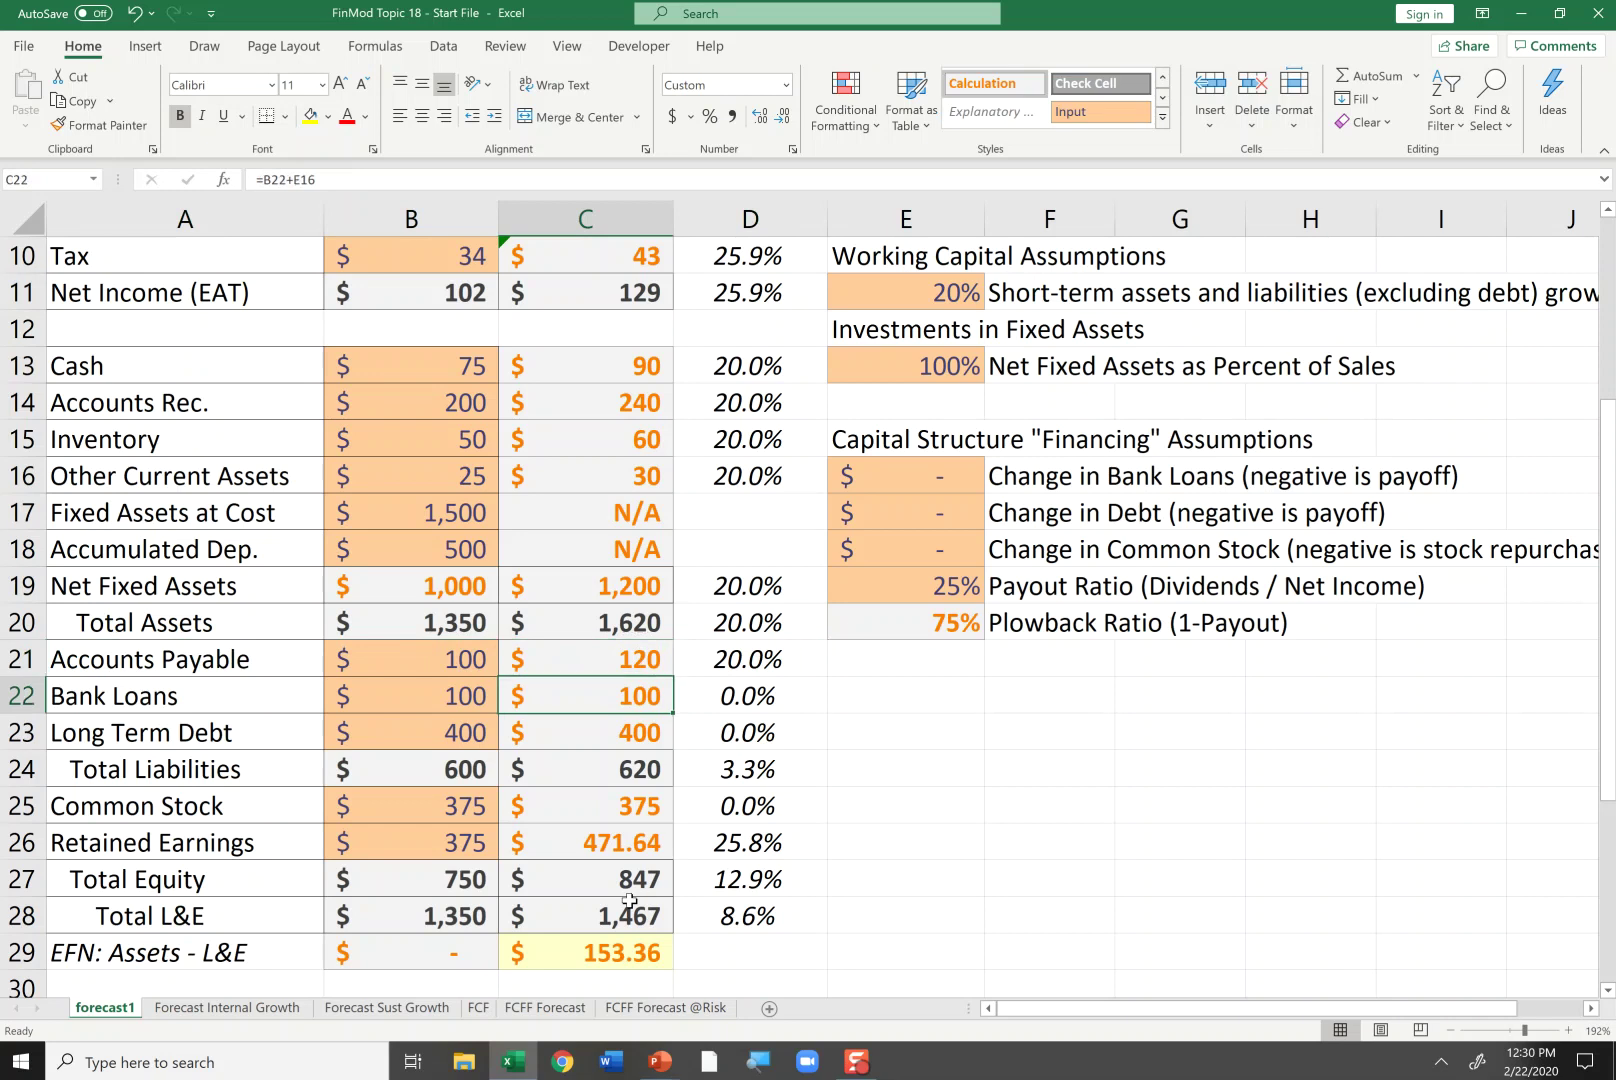
Step: Recheck the 2020 formulas for bank loans, long-term debt, common stock and retained earnings in column C
{"action": "key", "text": "F2"}
{"action": "key", "text": "Return"}
{"action": "key", "text": "F2"}
{"action": "key", "text": "Return"}
{"action": "key", "text": "Down"}
{"action": "key", "text": "F2"}
{"action": "key", "text": "Return"}
{"action": "key", "text": "F2"}
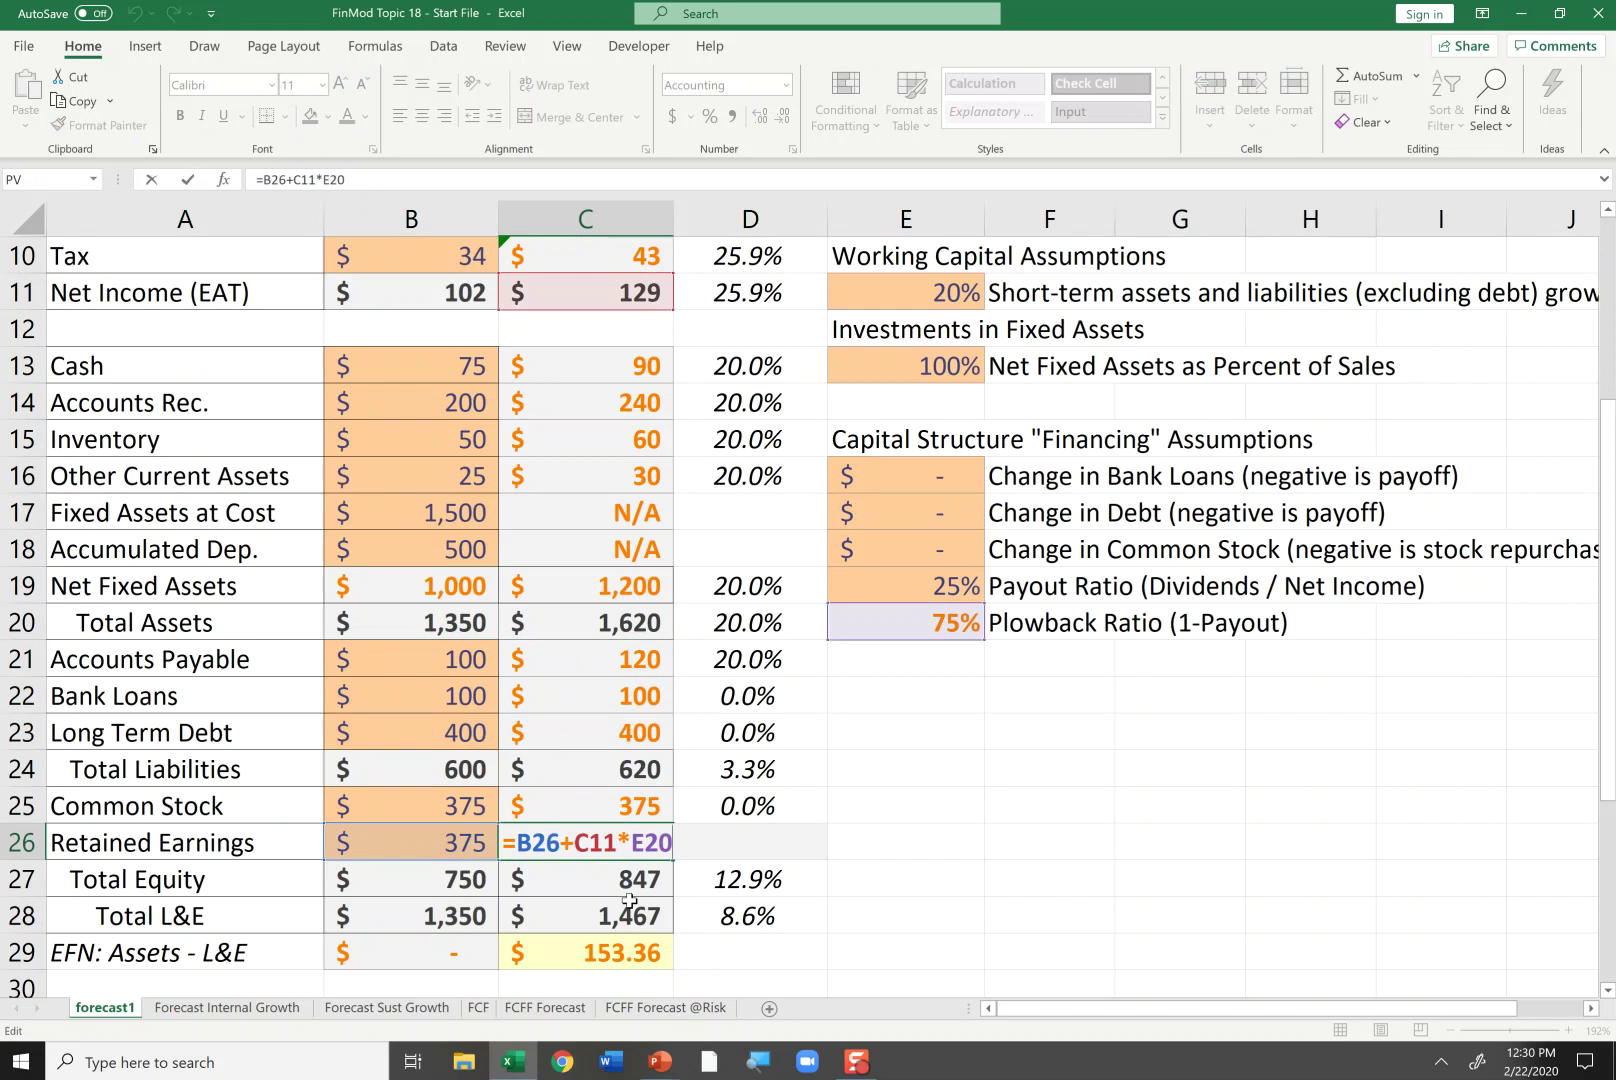
{"action": "key", "text": "ctrl+Return"}
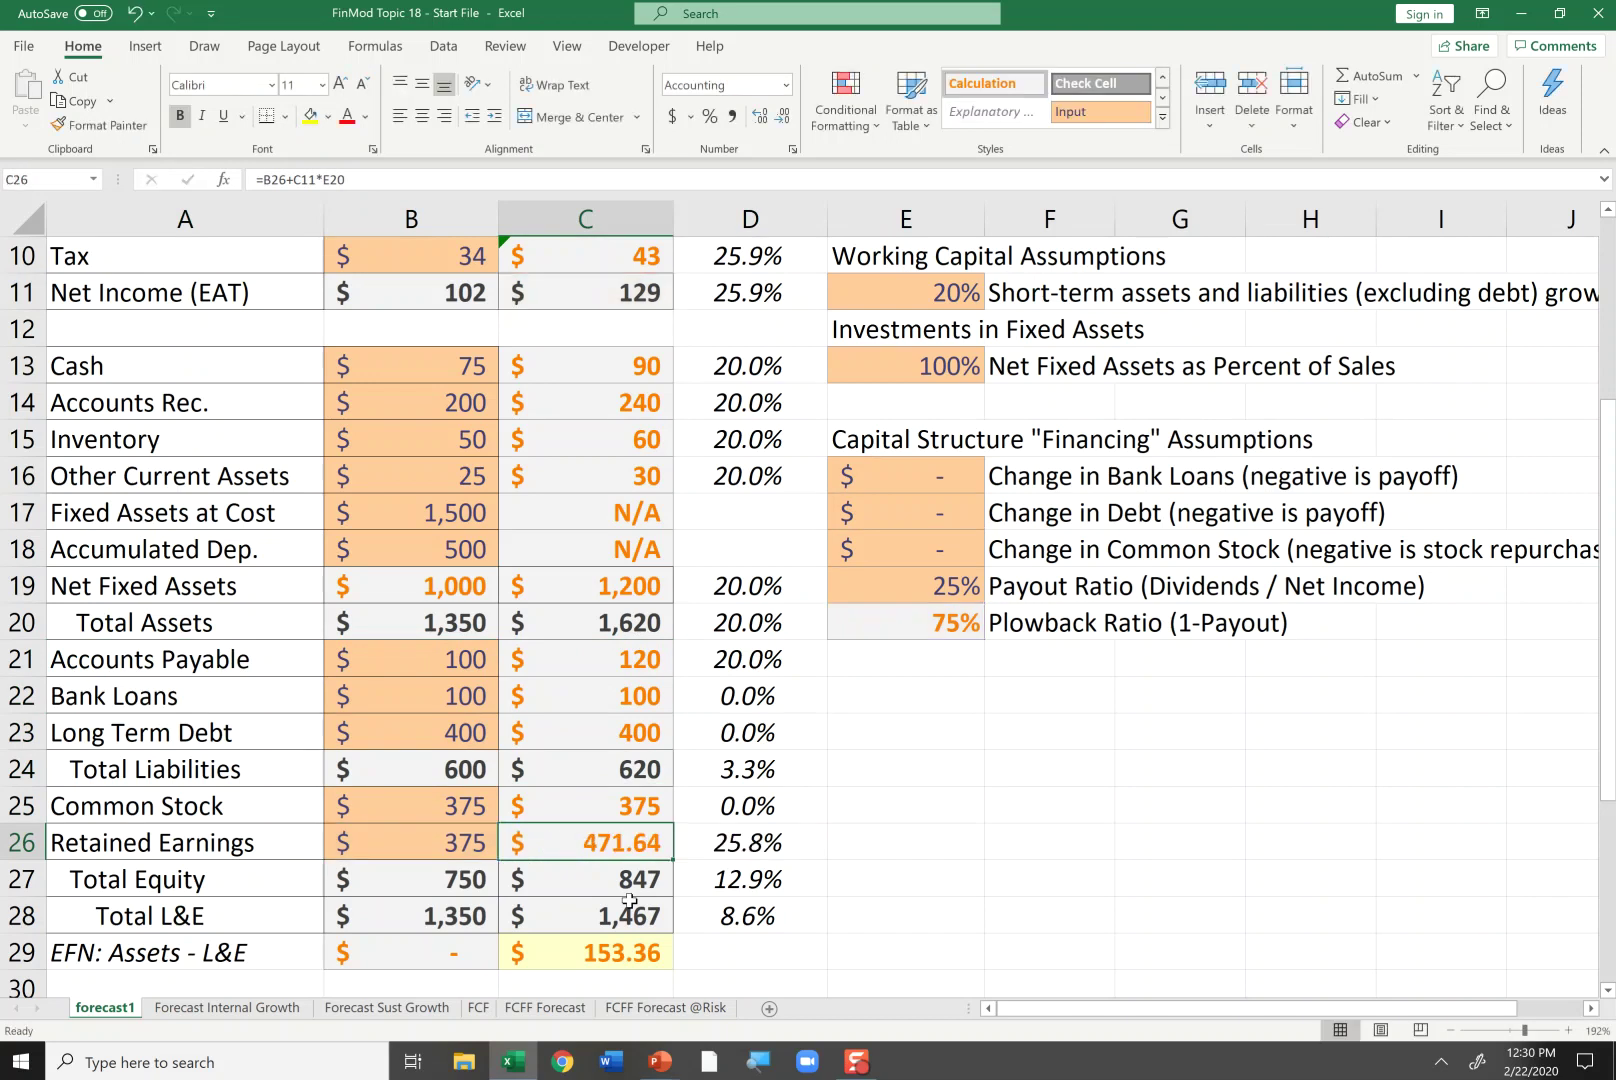
Step: Go over the 2020 figures from total assets in C20 down to total liabilities and equity in C28
{"action": "key", "text": "Up"}
{"action": "key", "text": "Up"}
{"action": "key", "text": "Up"}
{"action": "key", "text": "Up"}
{"action": "key", "text": "Up"}
{"action": "key", "text": "Up"}
{"action": "key", "text": "Down"}
{"action": "key", "text": "Down"}
{"action": "key", "text": "Down"}
{"action": "key", "text": "Down"}
{"action": "key", "text": "Down"}
{"action": "left_click", "coordinate": [629, 900]}
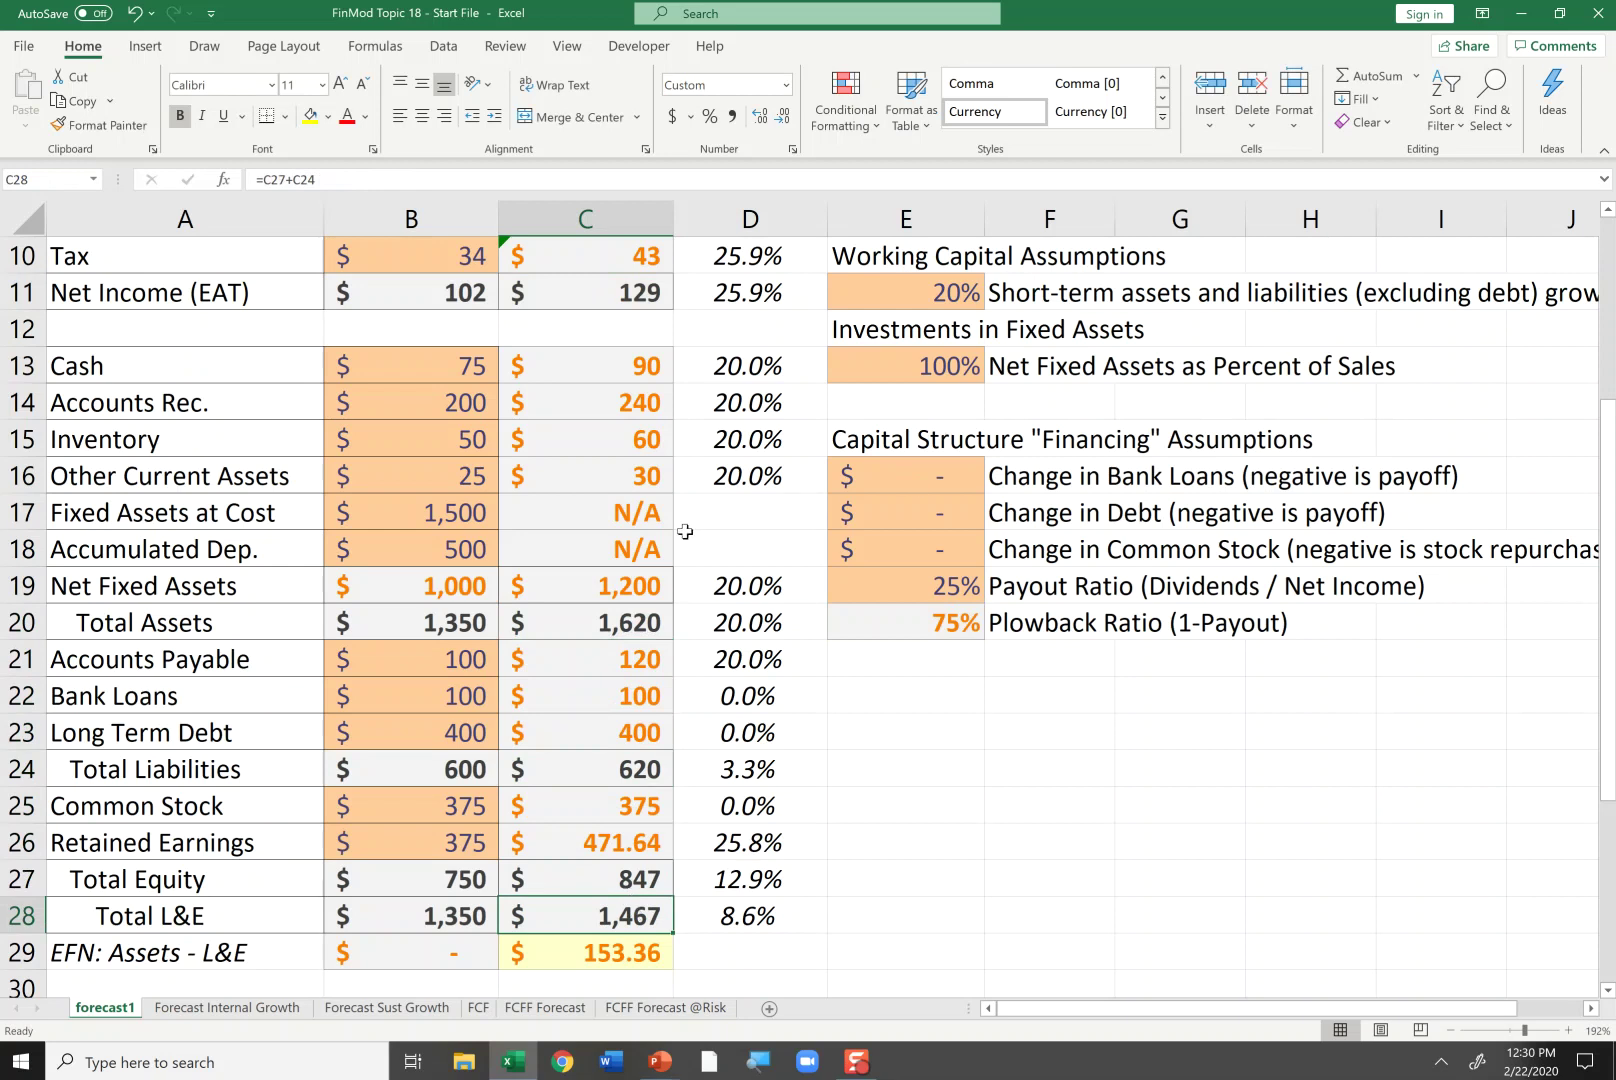
Step: Examine the percentage change in total assets in D20
{"action": "key", "text": "Up"}
{"action": "key", "text": "Up"}
{"action": "key", "text": "Up"}
{"action": "key", "text": "Up"}
{"action": "key", "text": "Up"}
{"action": "key", "text": "Up"}
{"action": "key", "text": "Up"}
{"action": "key", "text": "Up"}
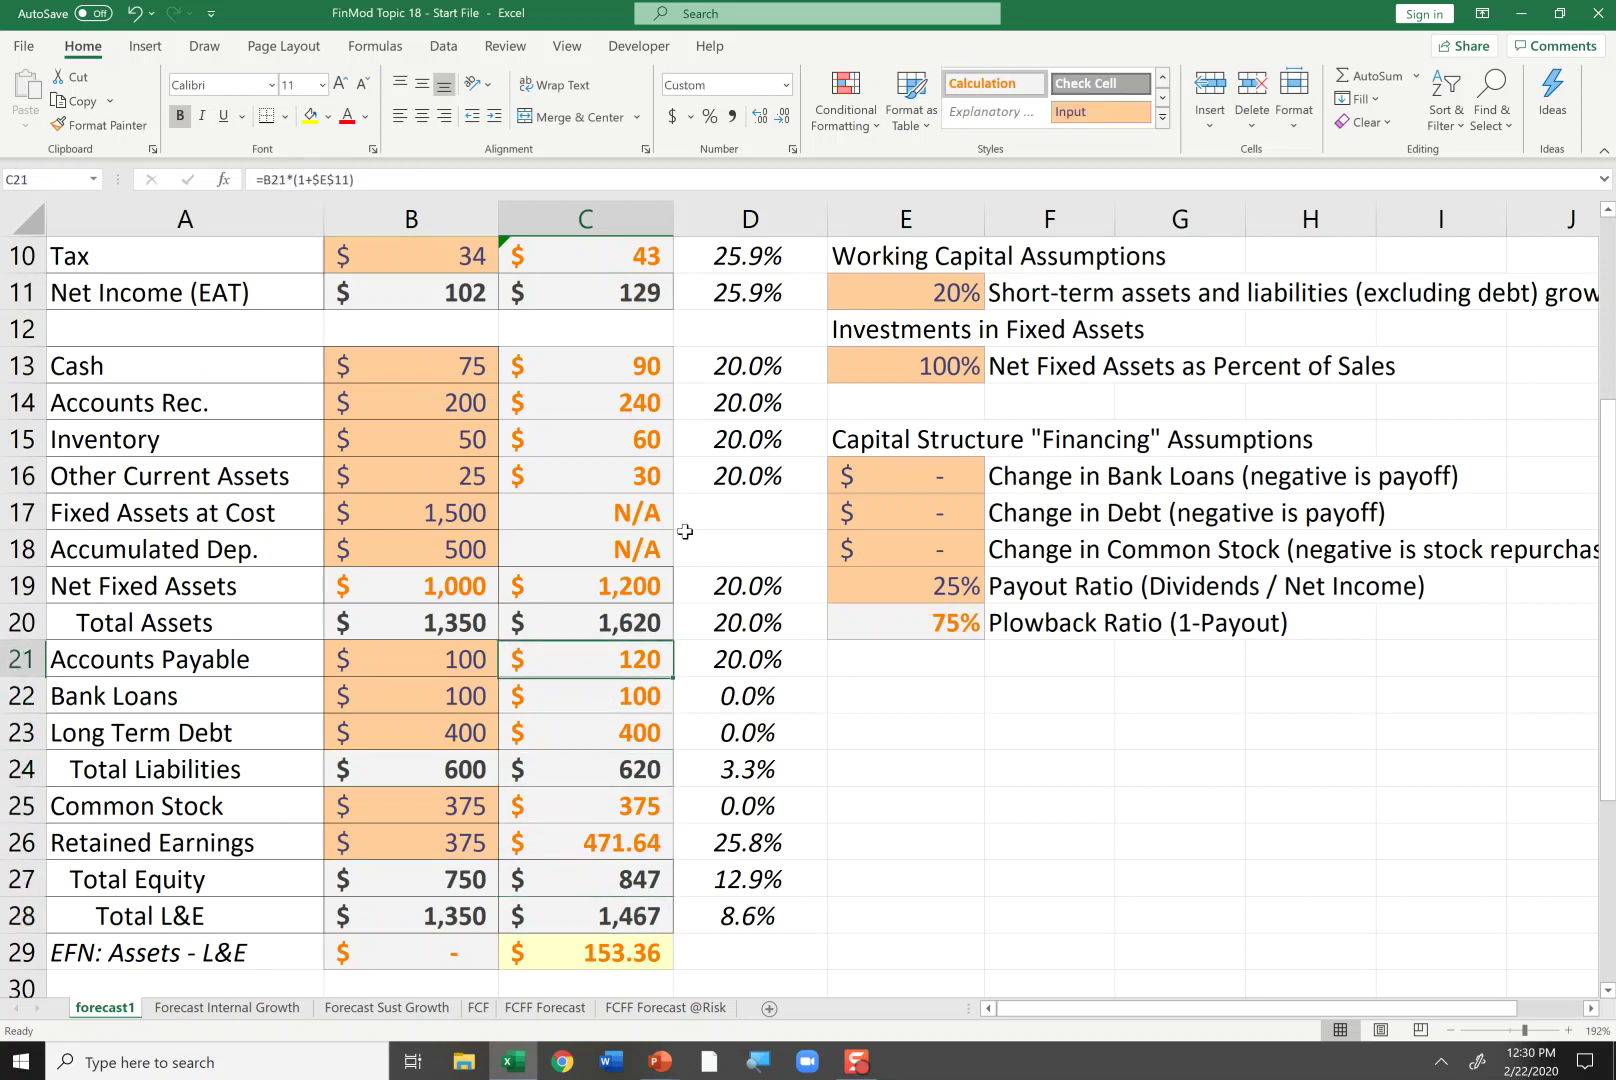
{"action": "key", "text": "Right"}
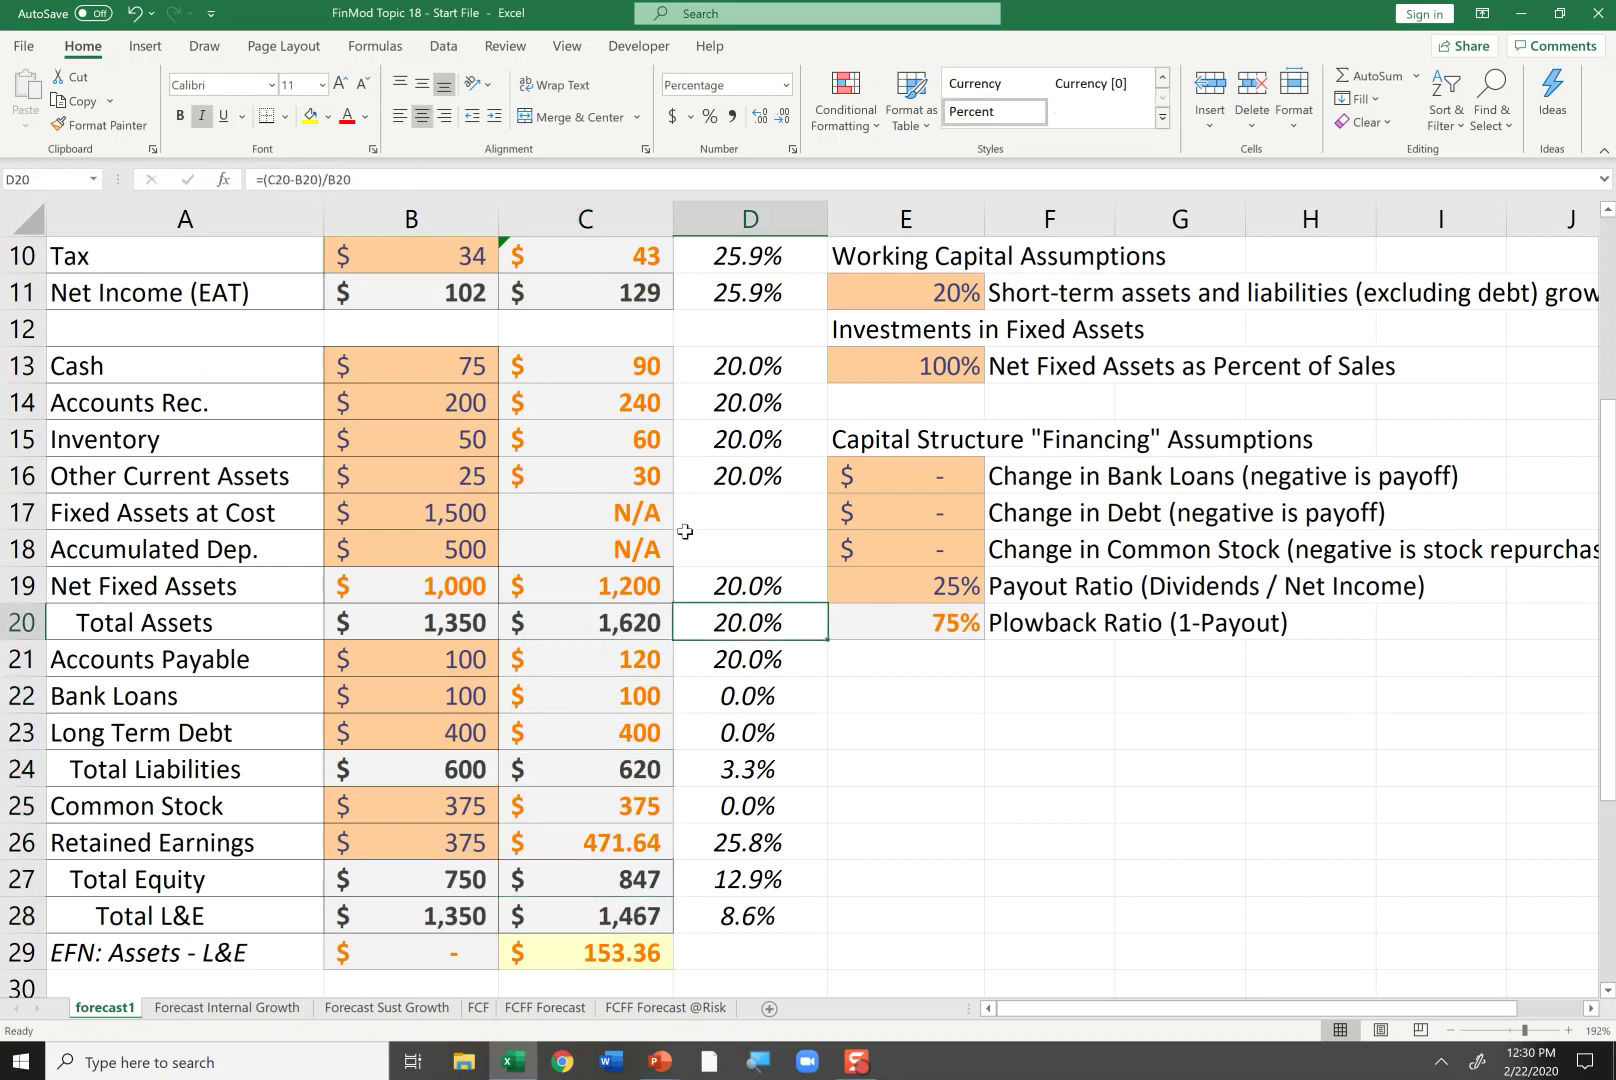
Step: Check the % change formula for total assets in D20 and compare it with total liabilities and equity in D28
{"action": "key", "text": "F2"}
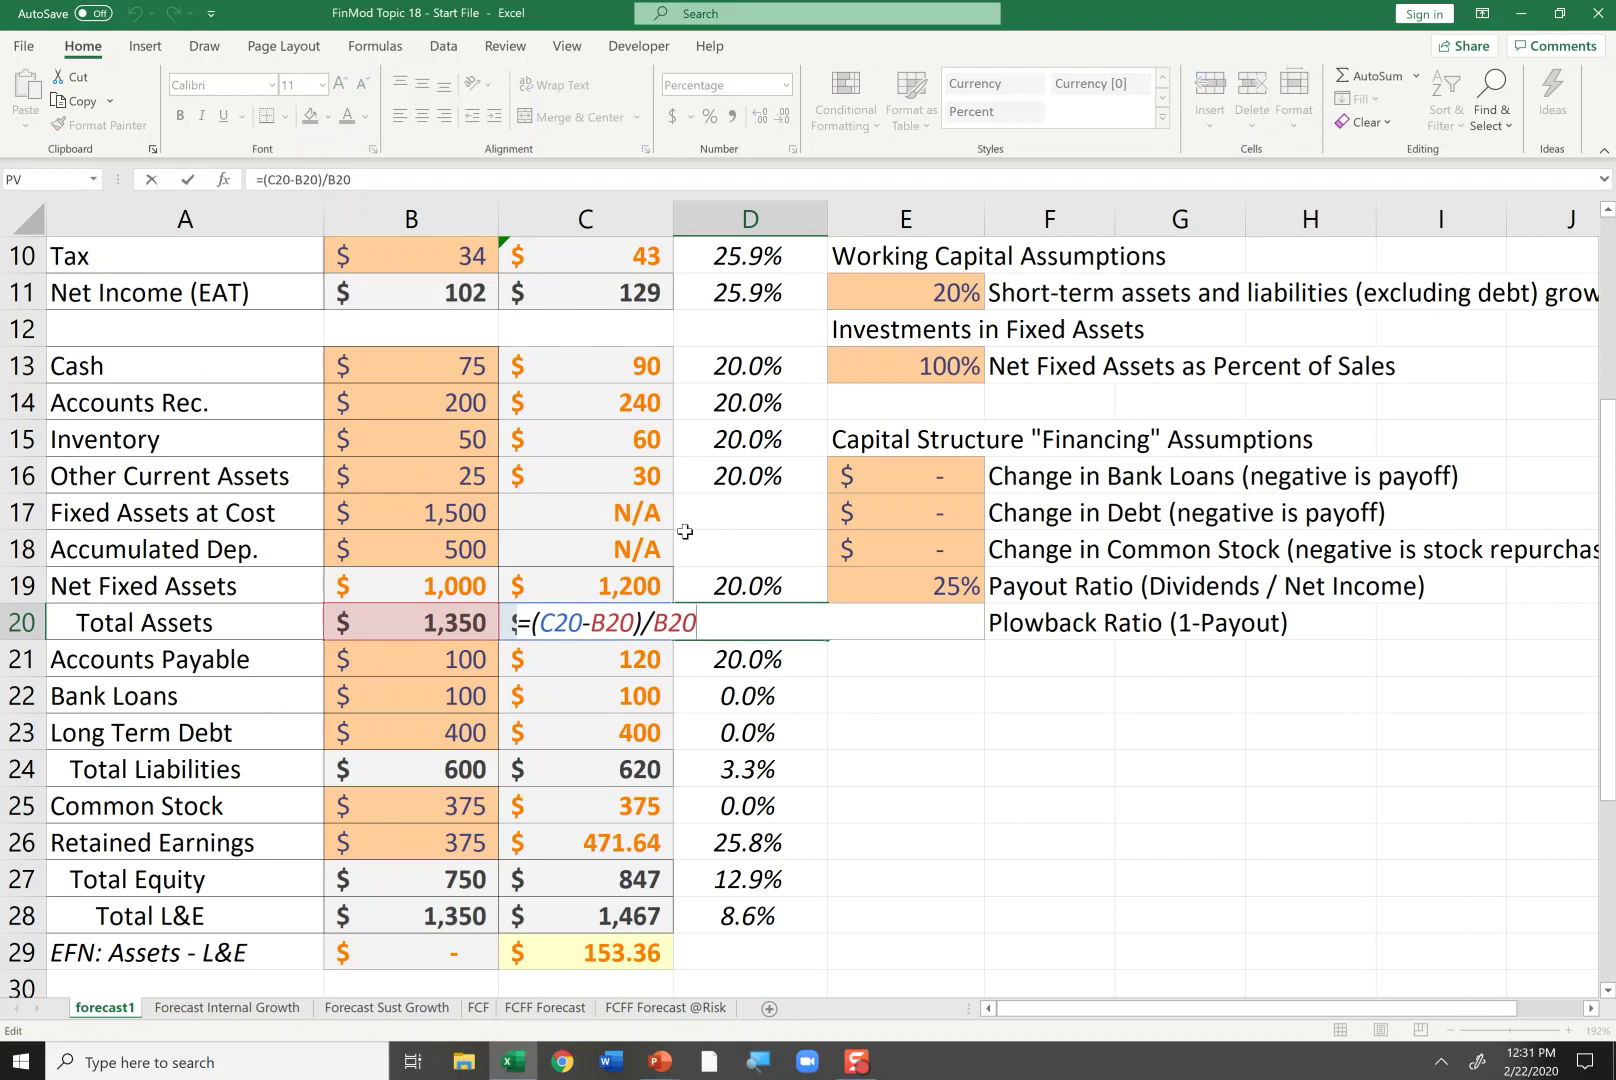
{"action": "key", "text": "Return"}
{"action": "key", "text": "Down"}
{"action": "key", "text": "Down"}
{"action": "key", "text": "Down"}
{"action": "key", "text": "Down"}
{"action": "key", "text": "Down"}
{"action": "key", "text": "Down"}
{"action": "key", "text": "Down"}
{"action": "key", "text": "Down"}
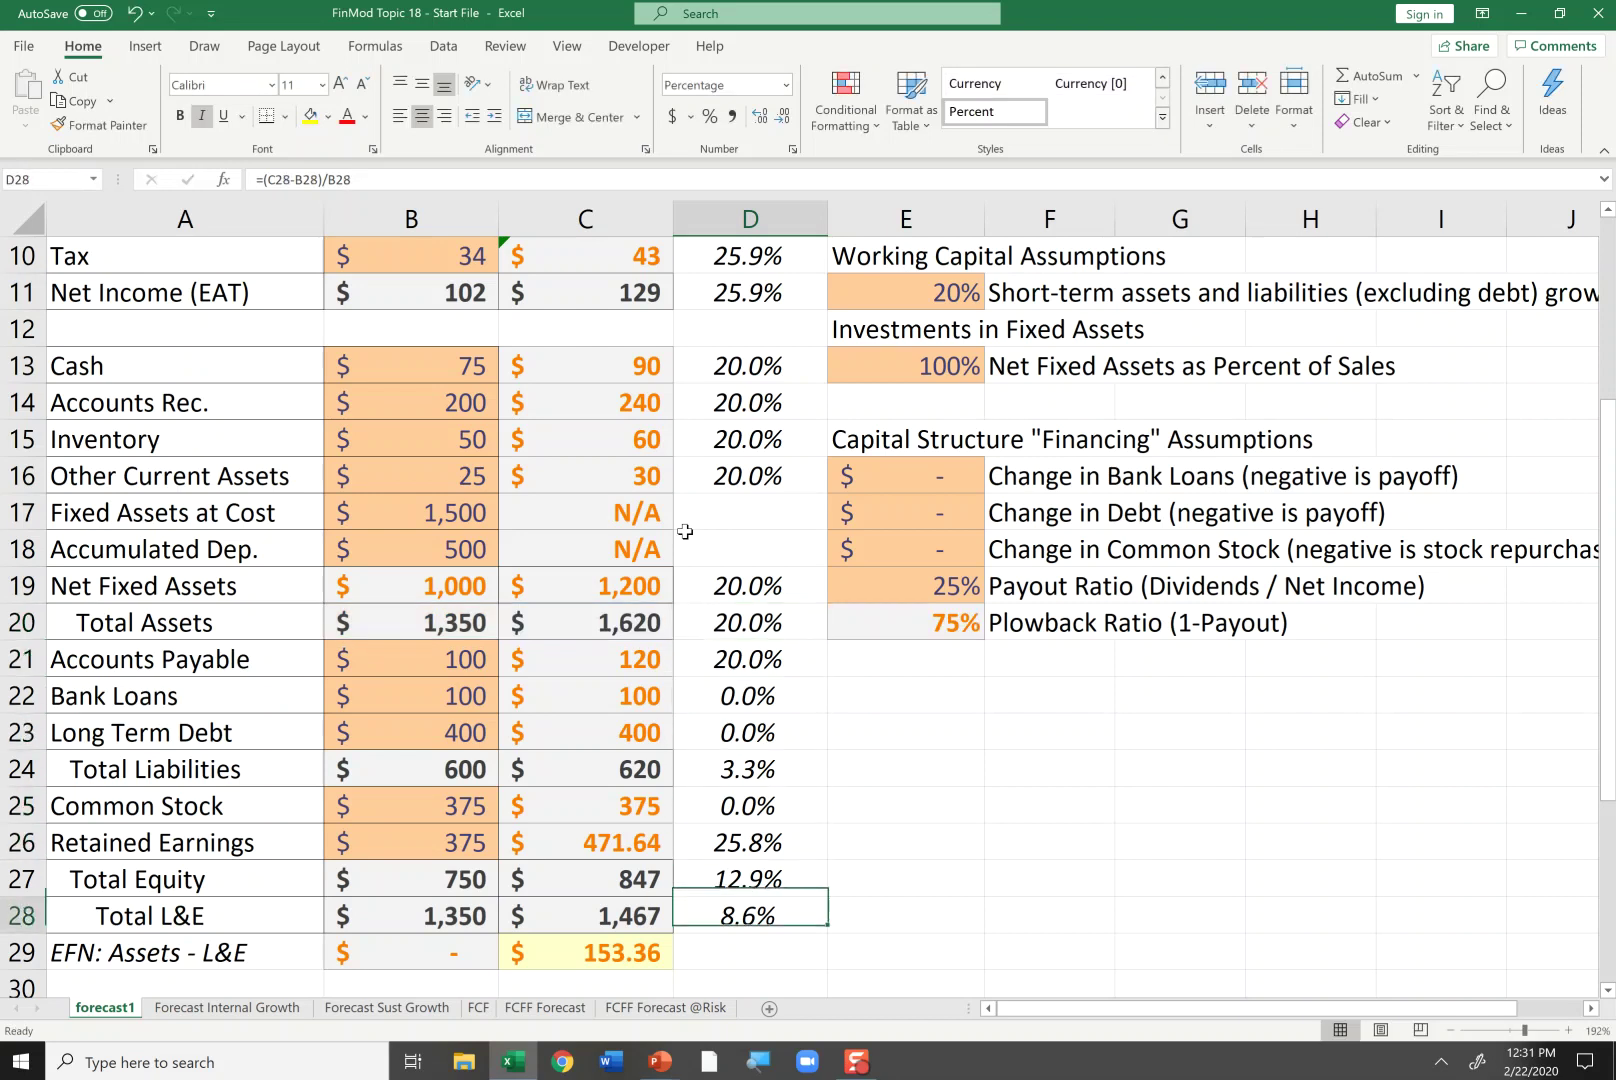
Step: Review the 2020 formulas for total equity, total liabilities and equity, and external financing needed in C27 through C29
{"action": "key", "text": "Left"}
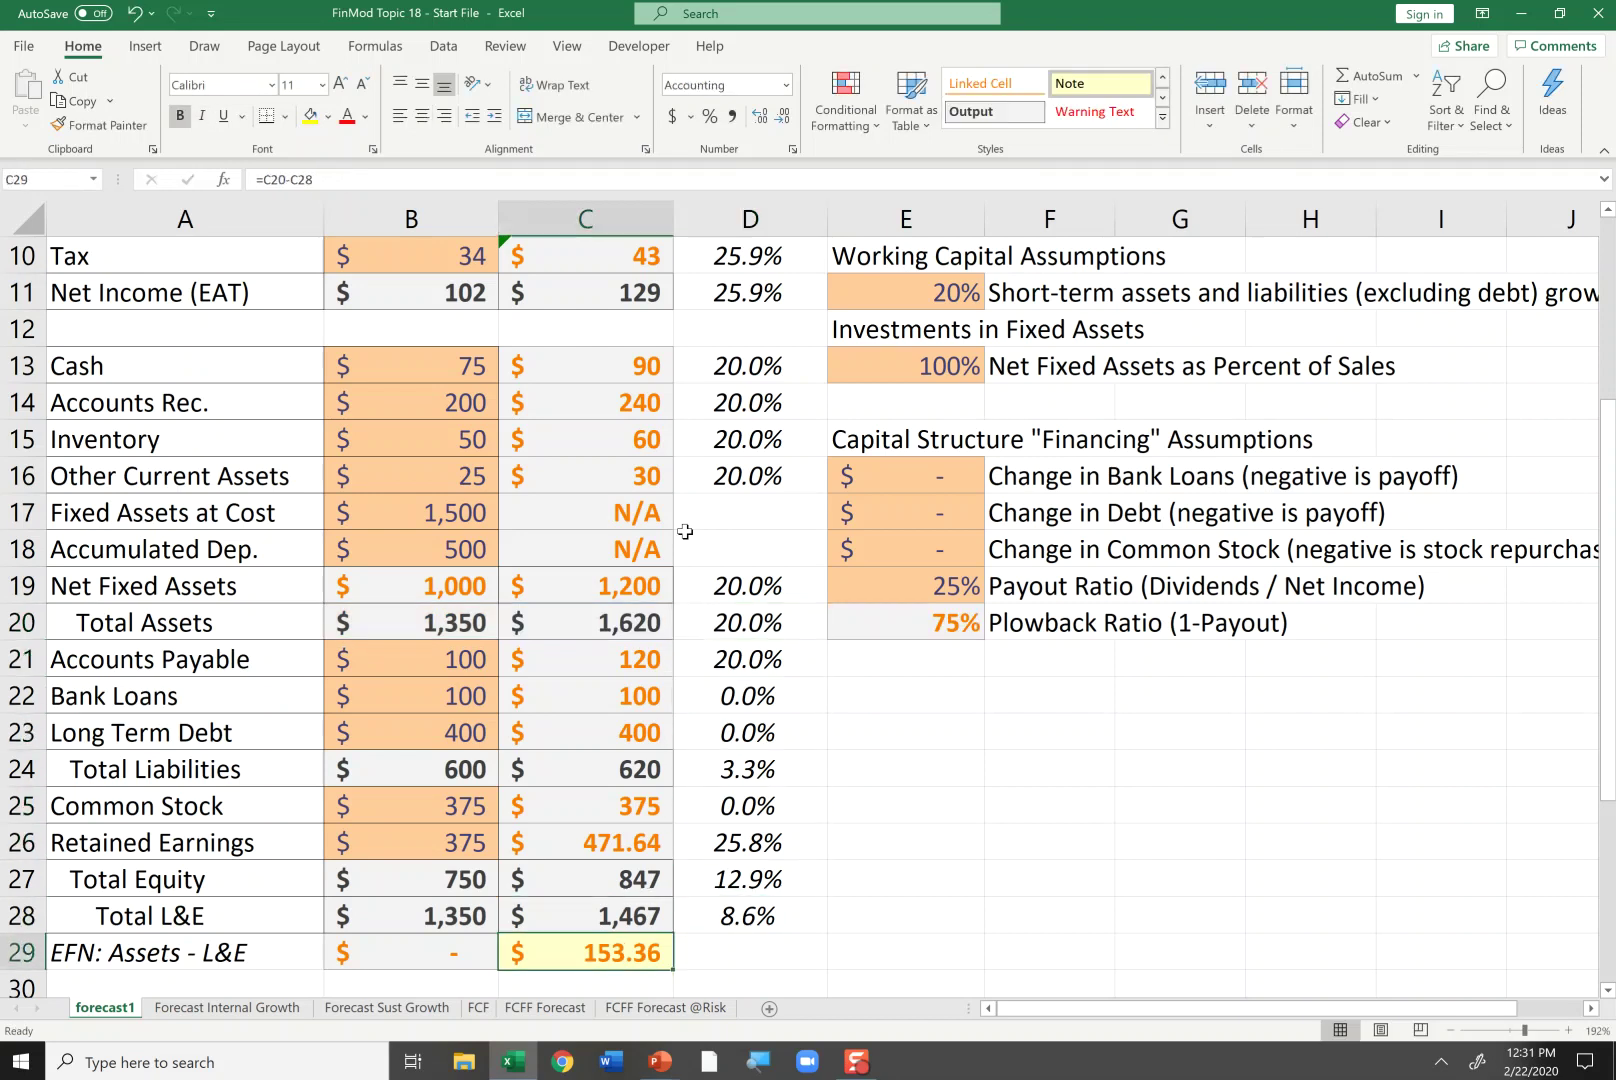
{"action": "key", "text": "Up"}
{"action": "key", "text": "Up"}
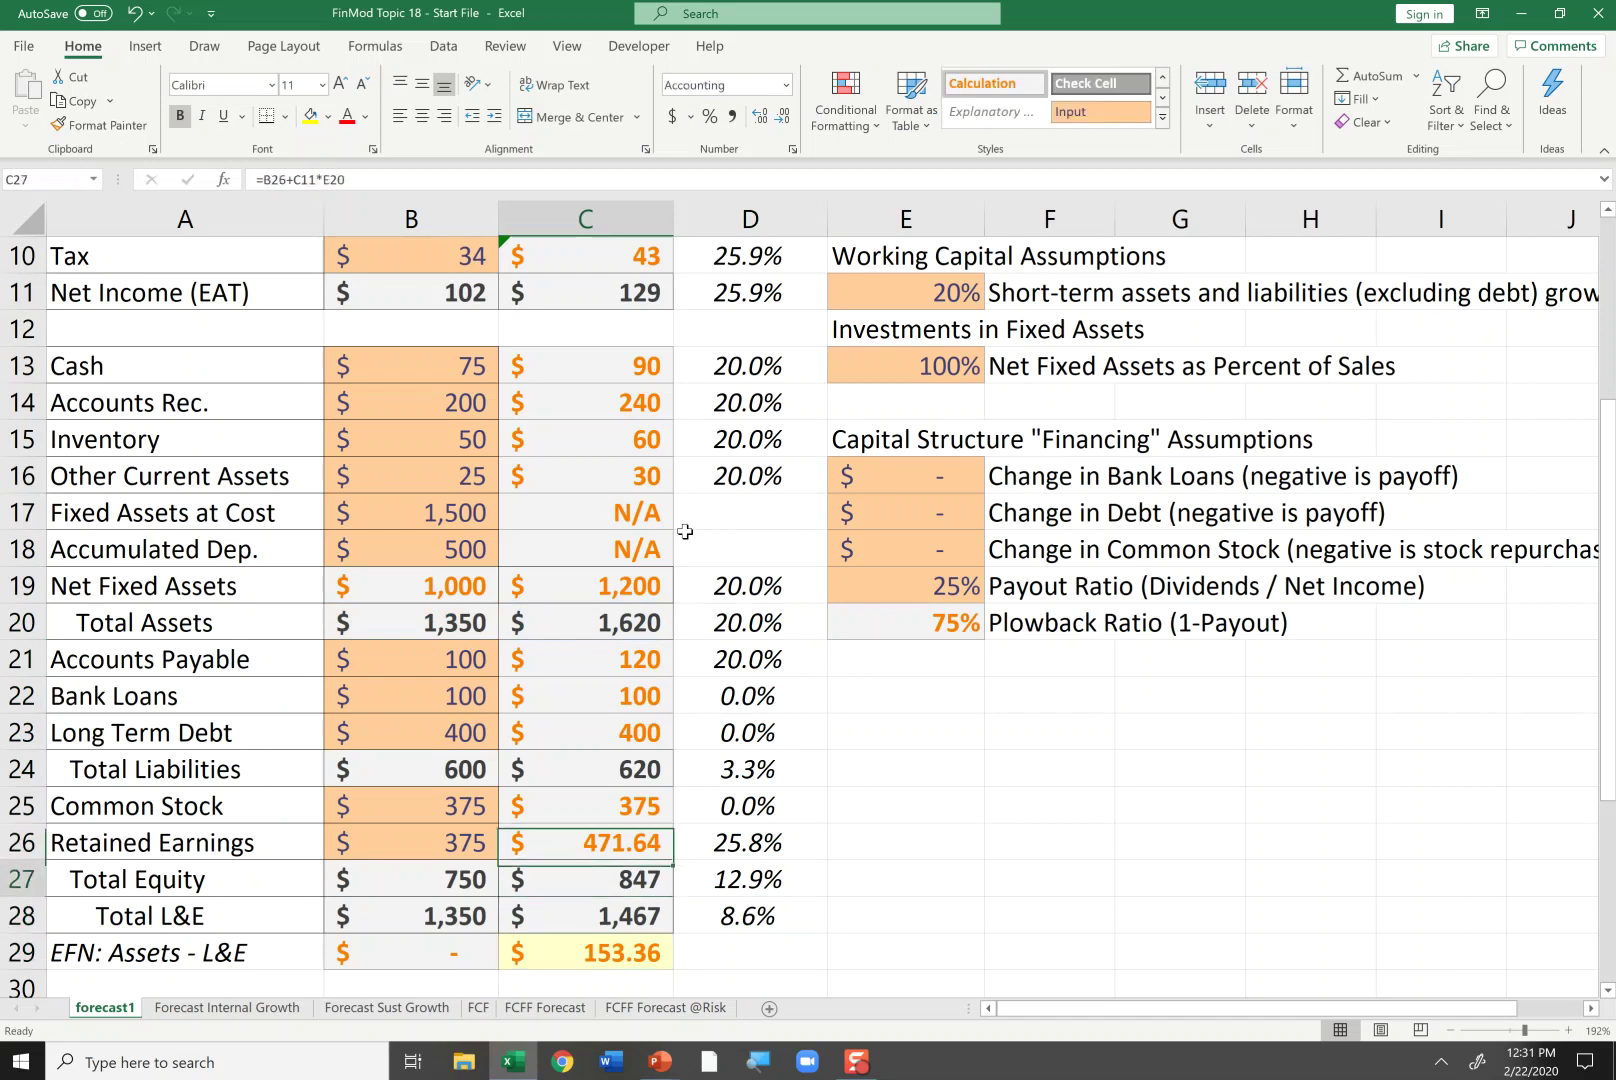
{"action": "key", "text": "Down"}
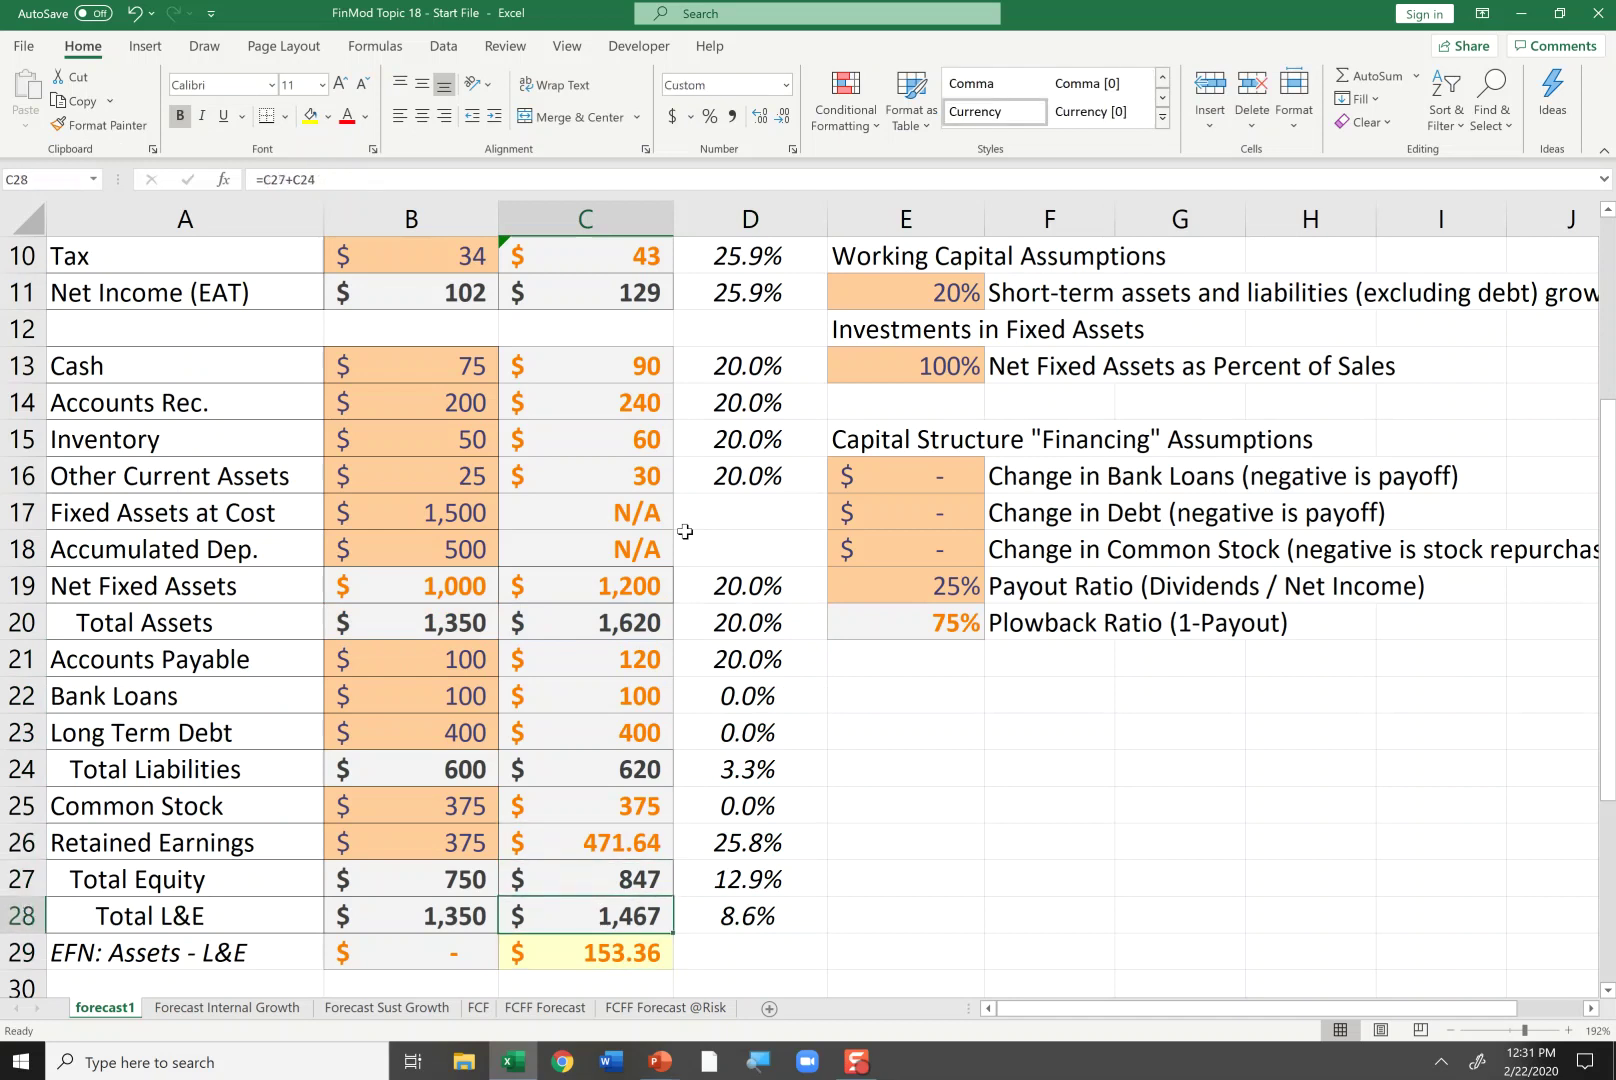
{"action": "key", "text": "Down"}
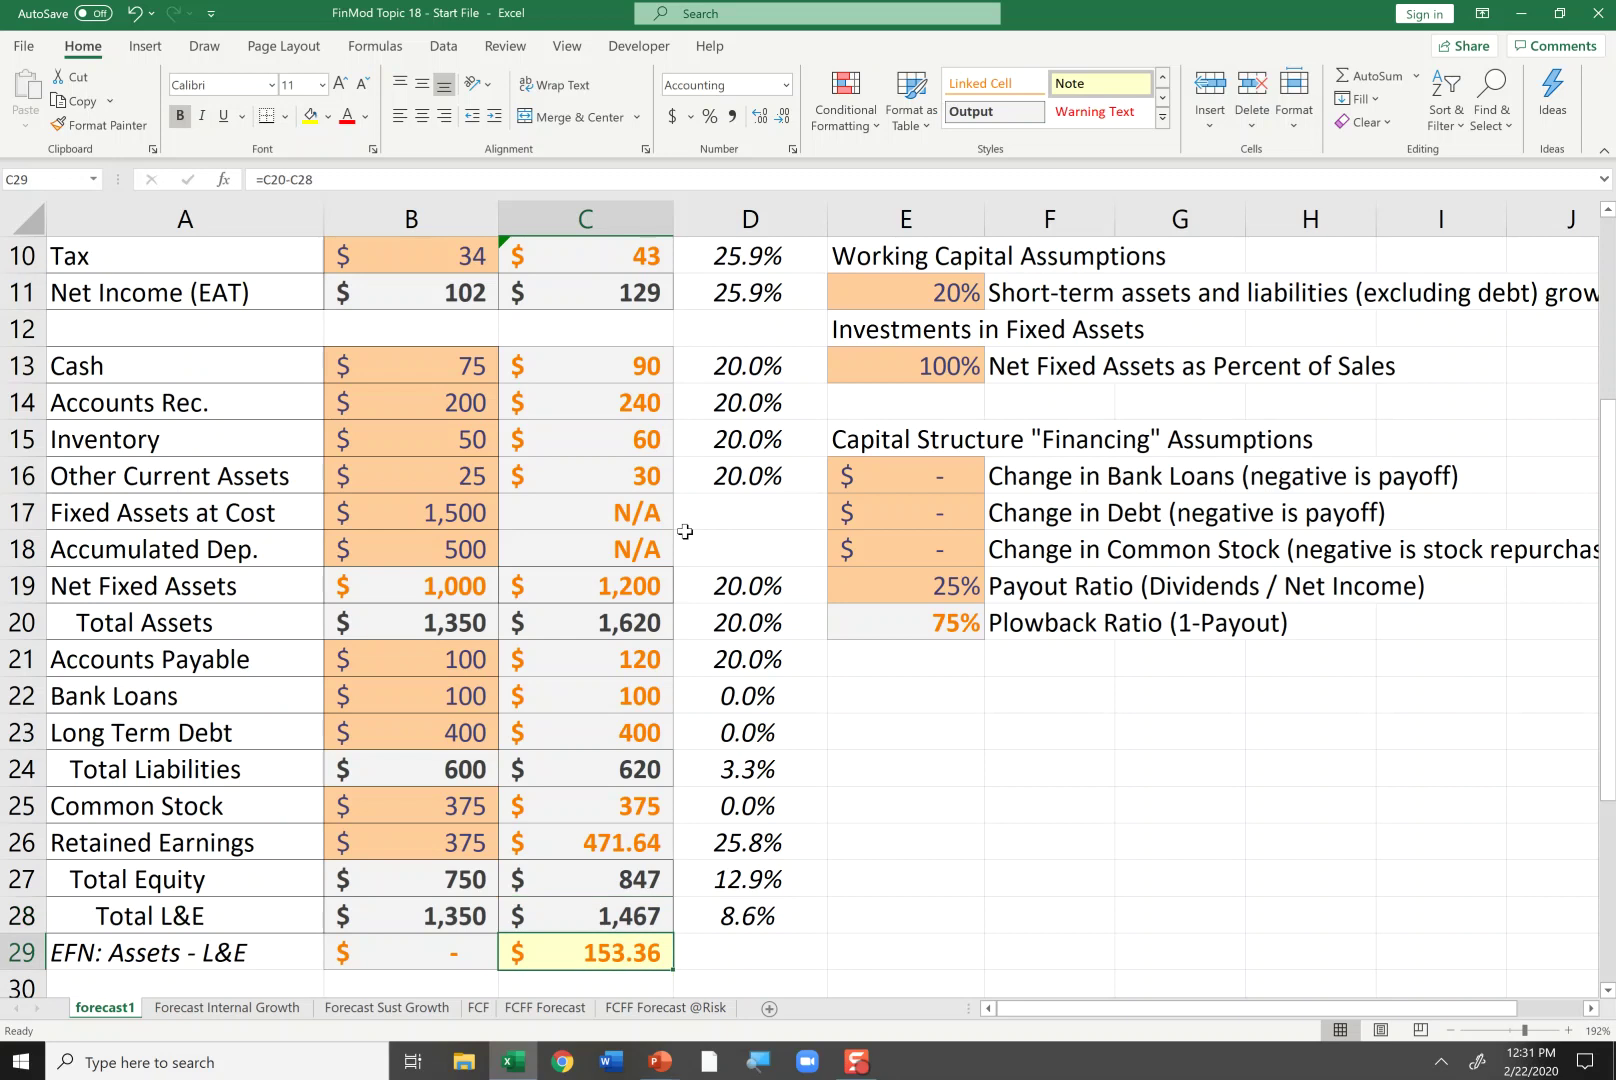
Step: Examine the % change in total liabilities and equity in D28 and the 2020 net income in C11
{"action": "key", "text": "Right"}
{"action": "key", "text": "Up"}
{"action": "scroll", "coordinate": [685, 531], "scroll_direction": "up", "scroll_amount": 3}
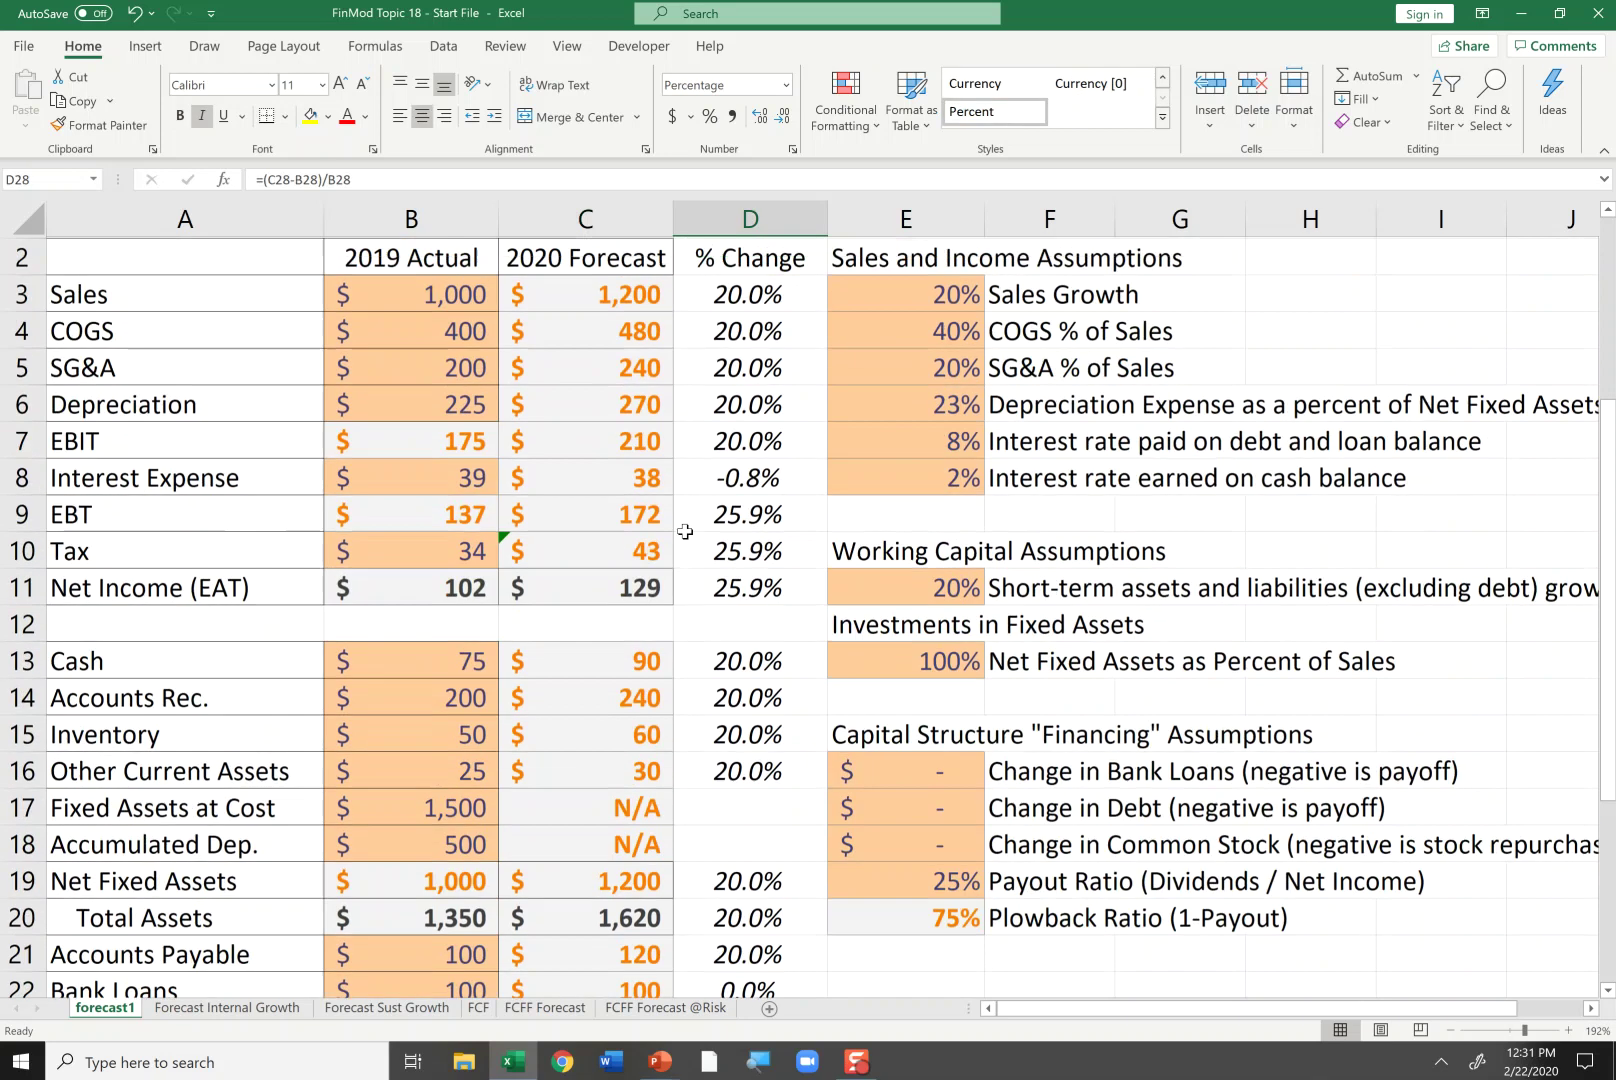
{"action": "left_click", "coordinate": [638, 620]}
{"action": "right_click", "coordinate": [638, 620]}
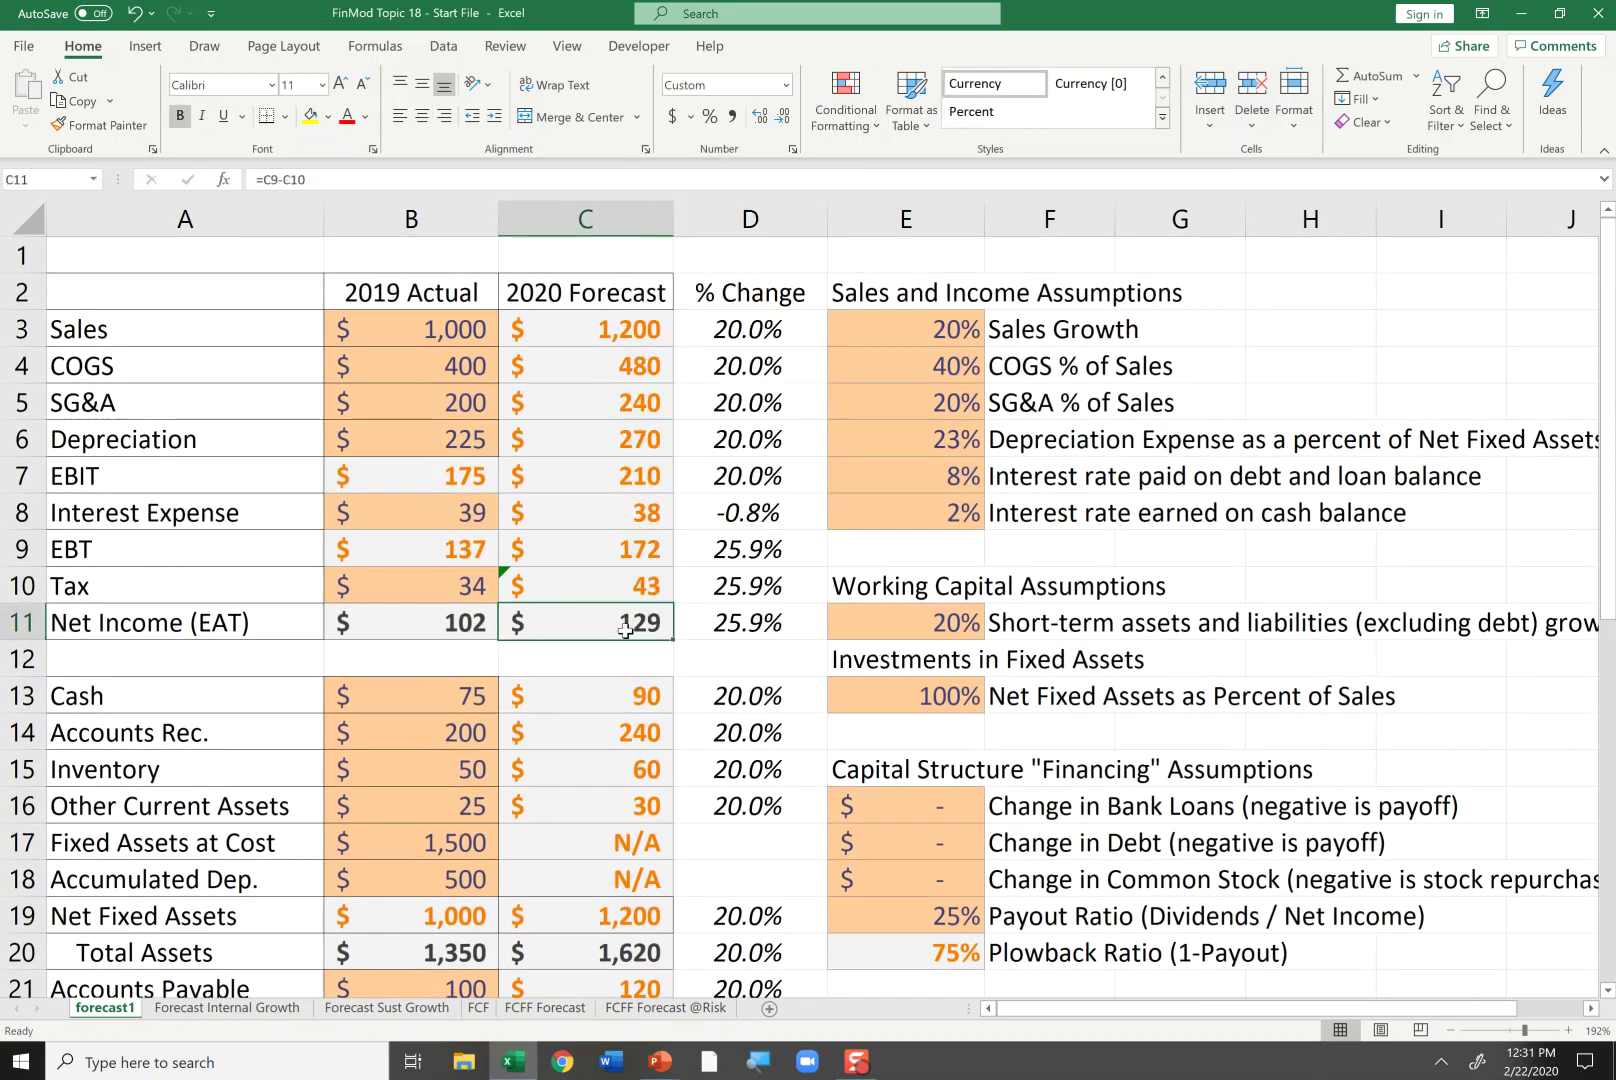
Step: Revisit the 2020 external financing needed in C29 and switch to the presentation's "Forecast – 1st Pass" slide
{"action": "scroll", "coordinate": [625, 630], "scroll_direction": "down", "scroll_amount": 4}
{"action": "scroll", "coordinate": [625, 630], "scroll_direction": "down", "scroll_amount": 1}
{"action": "left_click", "coordinate": [602, 812]}
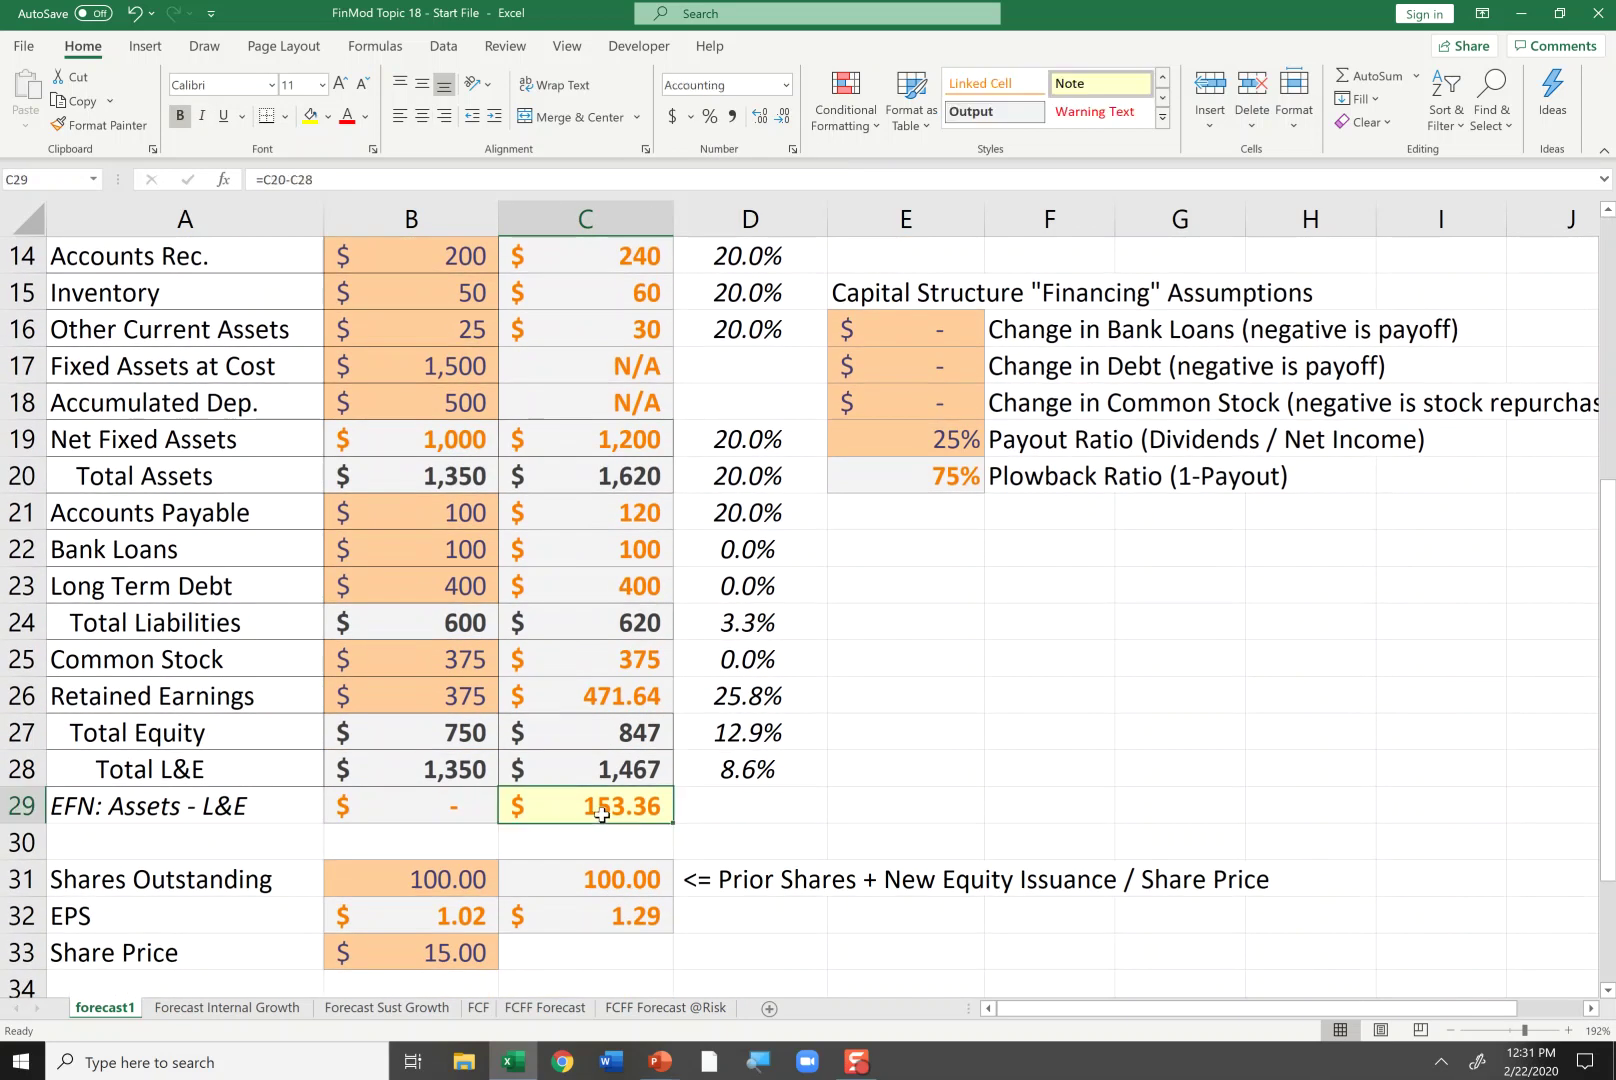
{"action": "scroll", "coordinate": [602, 812], "scroll_direction": "up", "scroll_amount": 1}
{"action": "scroll", "coordinate": [602, 812], "scroll_direction": "down", "scroll_amount": 2}
{"action": "key", "text": "alt+Tab"}
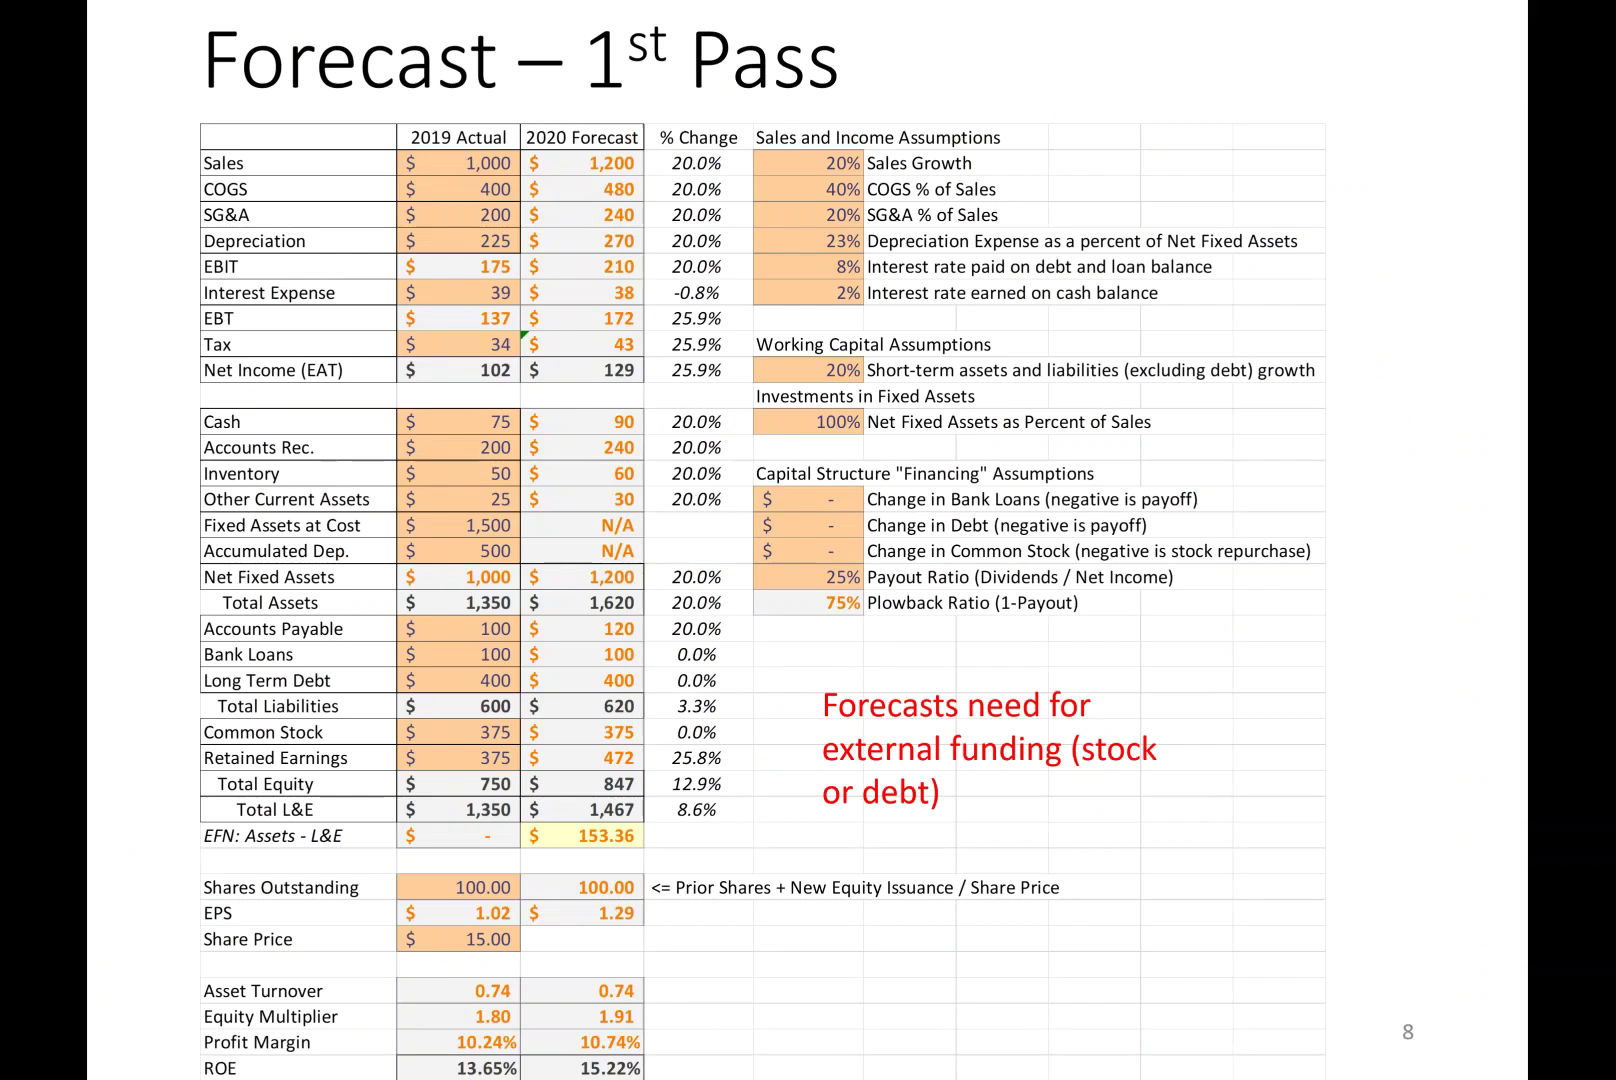